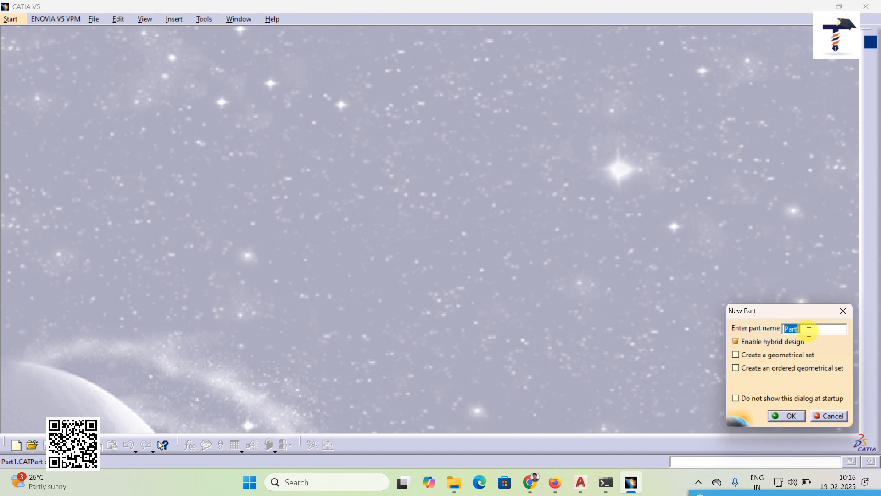
- Create a new part named box and open a sketch on the yz plane
{"action": "type", "text": "box"}
{"action": "left_click", "coordinate": [786, 416]}
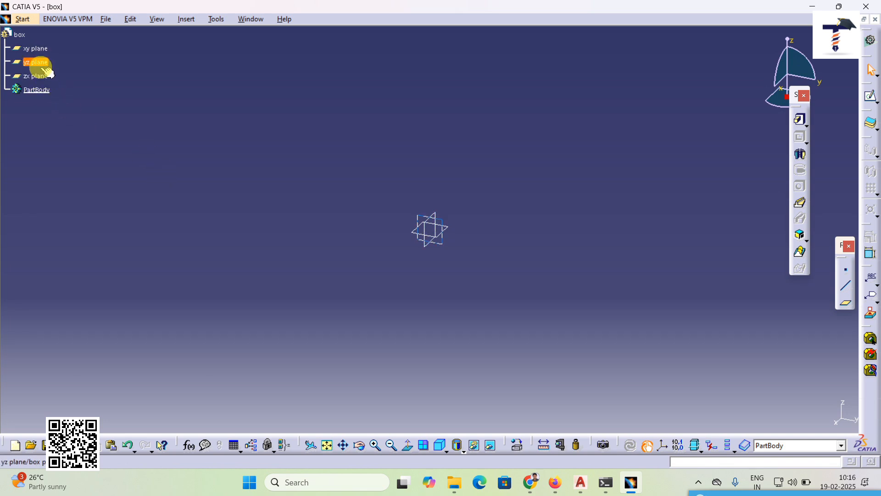
{"action": "left_click", "coordinate": [46, 69]}
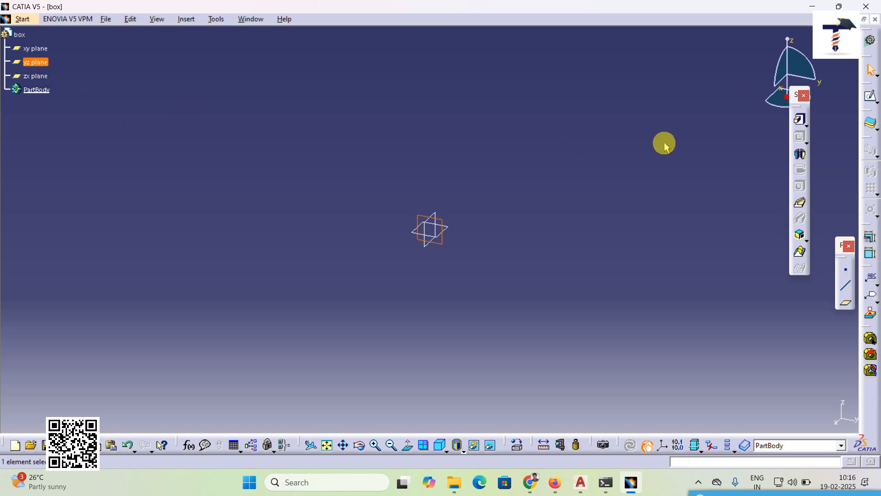
{"action": "left_click", "coordinate": [871, 99]}
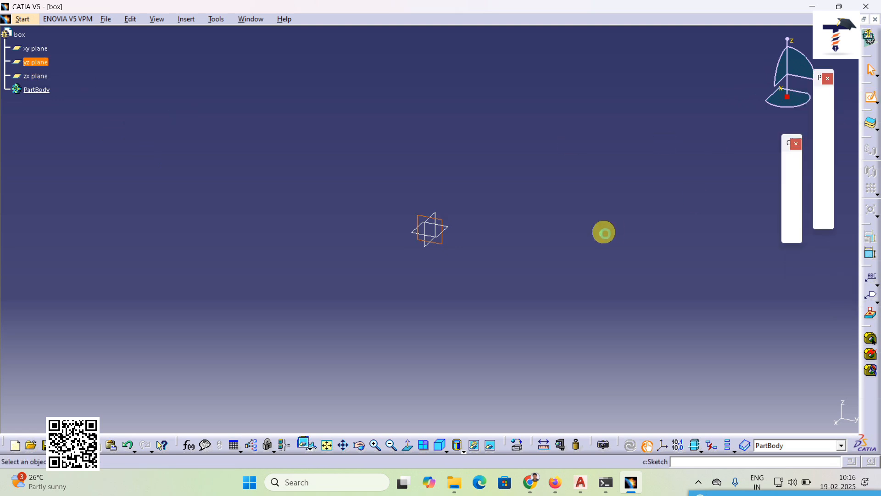
{"action": "mouse_move", "coordinate": [591, 293]}
{"action": "middle_mouse_down"}
{"action": "mouse_move", "coordinate": [578, 300]}
{"action": "mouse_move", "coordinate": [592, 295]}
{"action": "middle_mouse_up"}
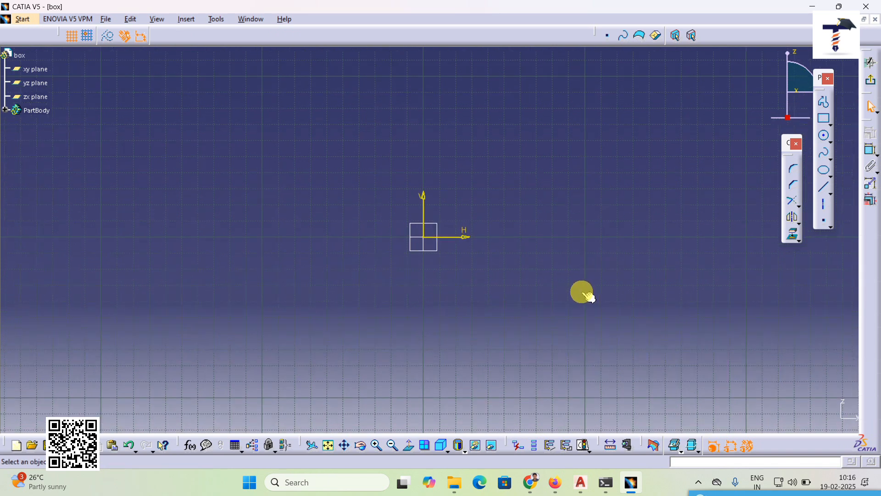
- Sketch a horizontal rectangle enclosing the origin and exit the sketch
{"action": "left_click", "coordinate": [824, 120]}
{"action": "left_click", "coordinate": [288, 152]}
{"action": "left_click", "coordinate": [565, 341]}
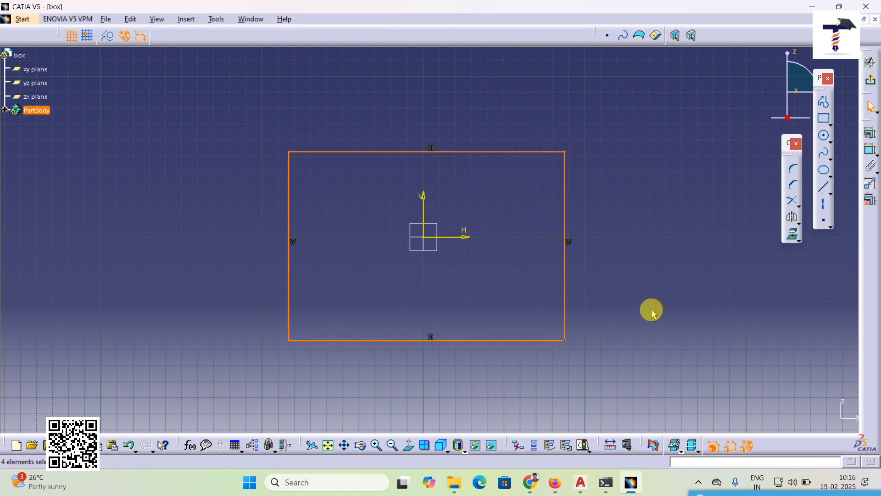
{"action": "left_click", "coordinate": [872, 83]}
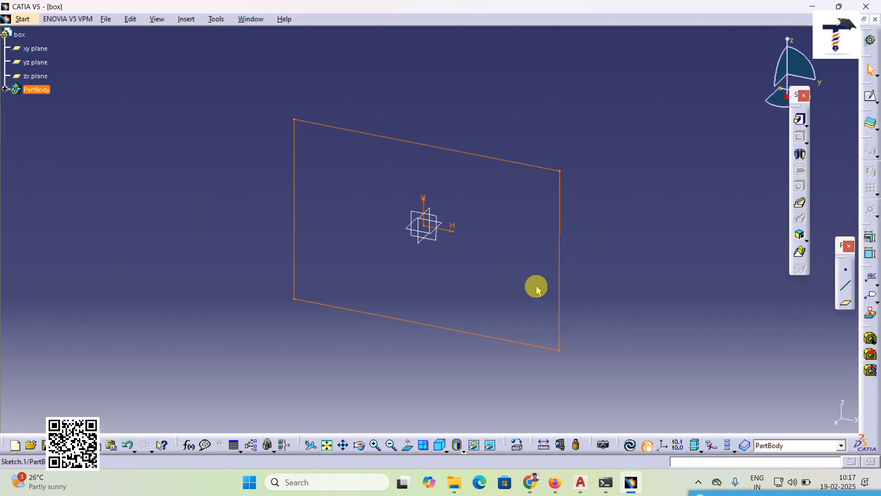
{"action": "middle_click_drag", "start_coordinate": [621, 305], "coordinate": [600, 320]}
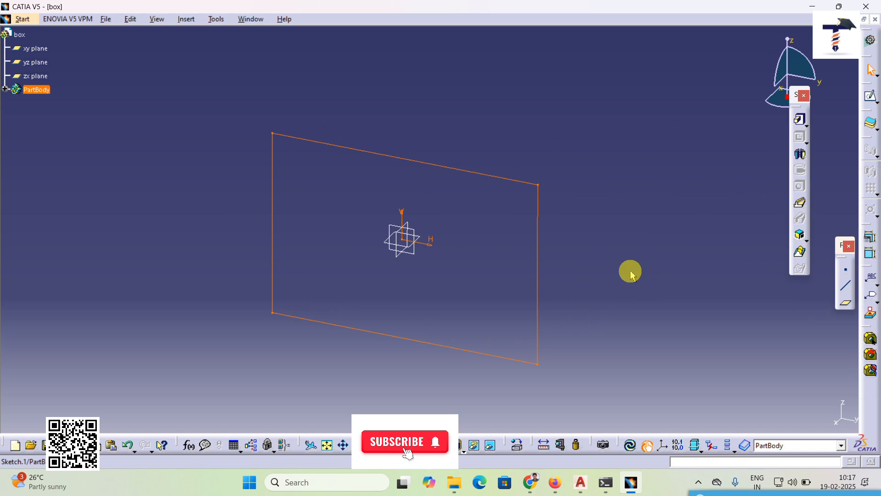
- Start a Pad of the rectangular sketch with the extended options shown and preview the solid
{"action": "left_click", "coordinate": [187, 19]}
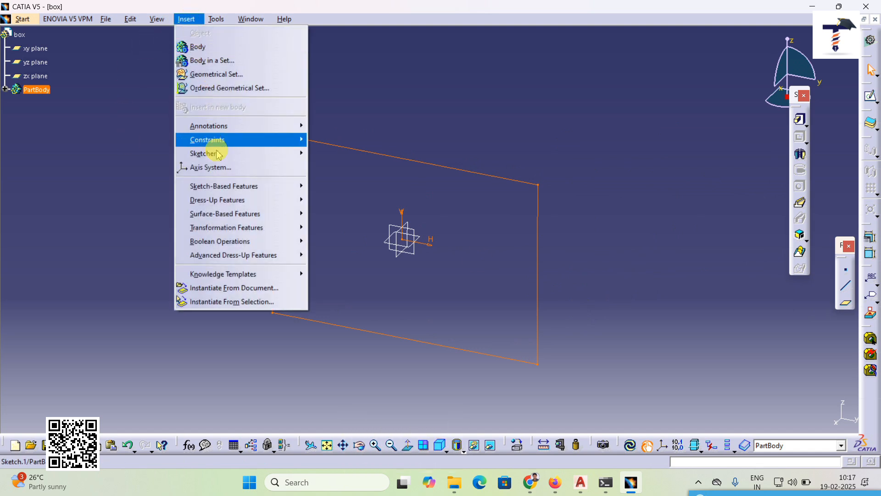
{"action": "mouse_move", "coordinate": [216, 187]}
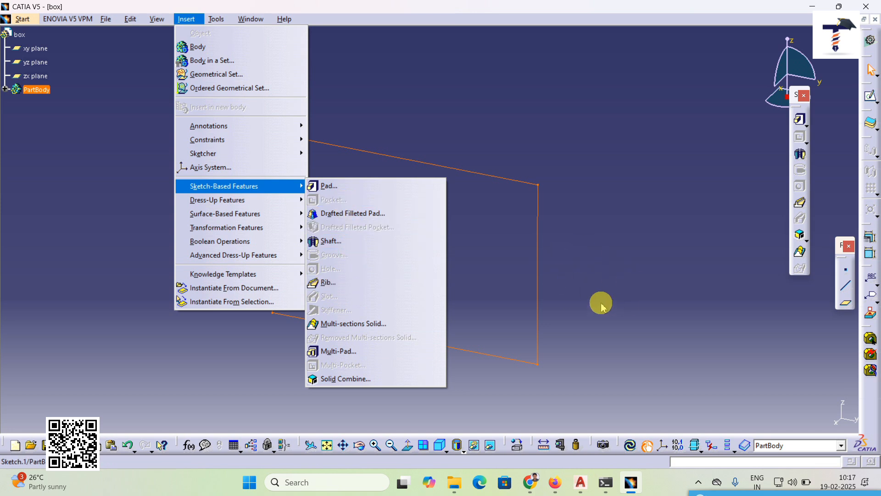
{"action": "left_click", "coordinate": [365, 186]}
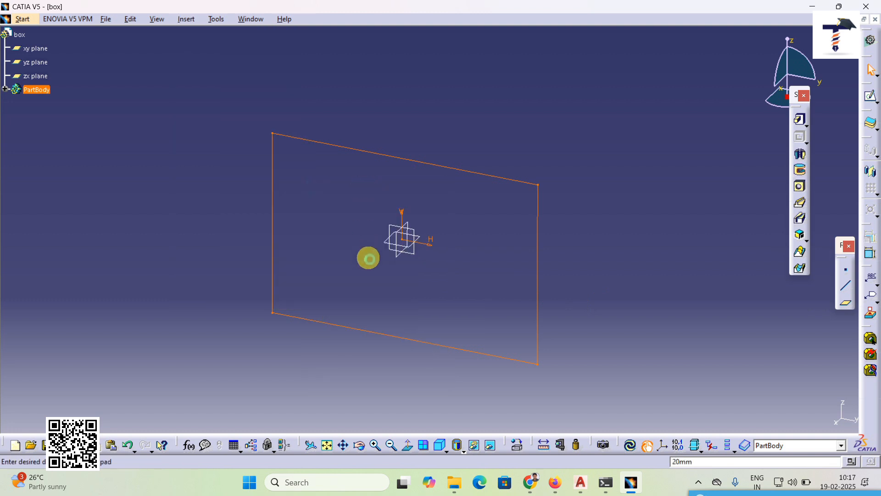
{"action": "middle_click_drag", "start_coordinate": [376, 277], "coordinate": [341, 285]}
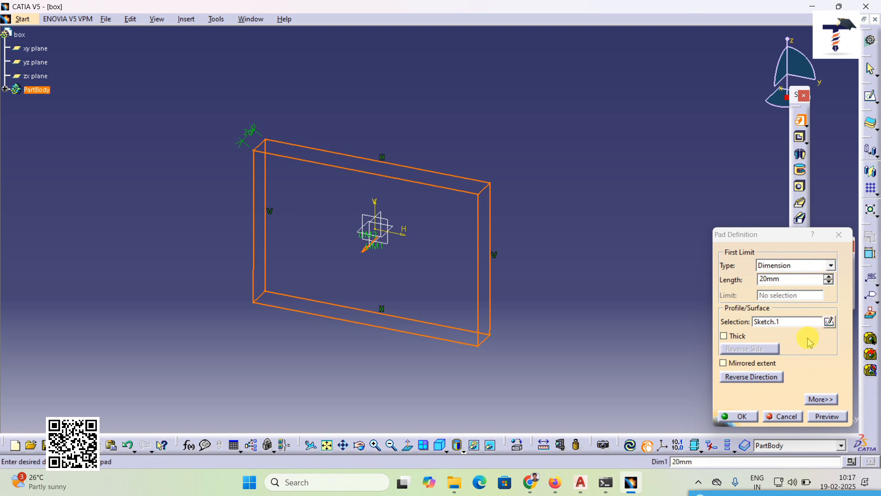
{"action": "left_click", "coordinate": [814, 399]}
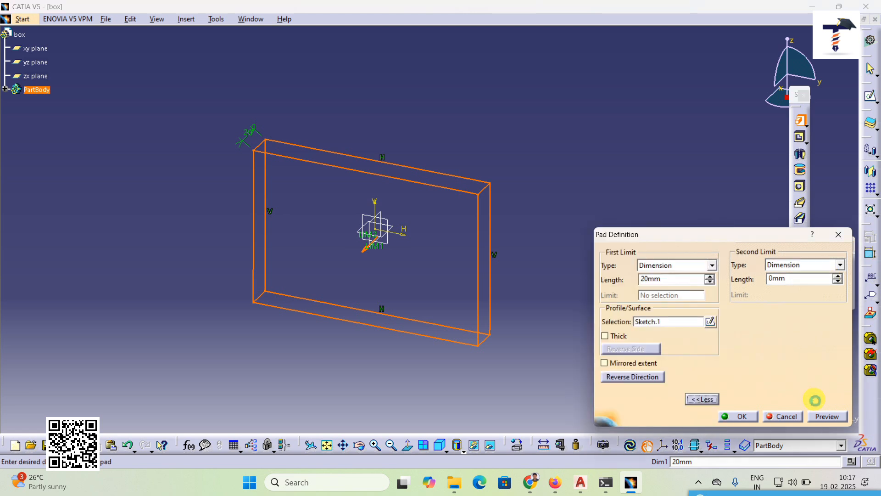
{"action": "middle_click_drag", "start_coordinate": [488, 282], "coordinate": [436, 299]}
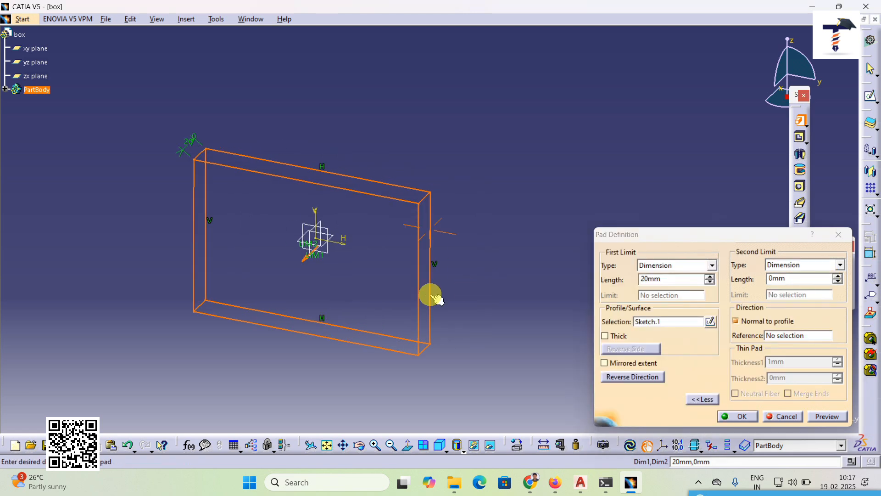
{"action": "left_click", "coordinate": [822, 418]}
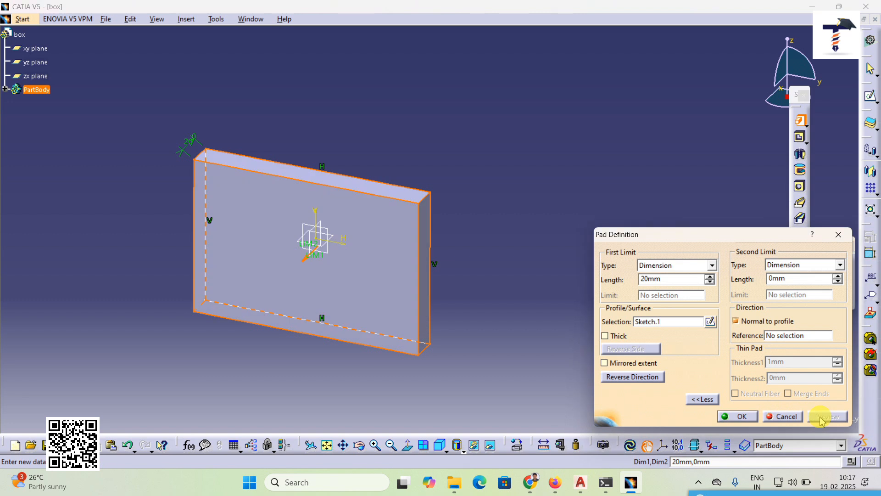
- Give the pad a mirrored extent with a length of 74 mm and preview it
{"action": "left_click", "coordinate": [636, 365]}
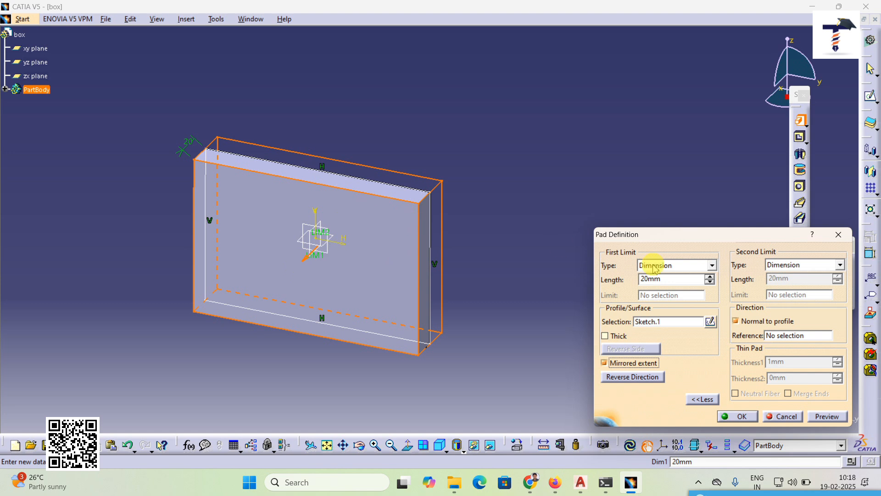
{"action": "left_click_drag", "start_coordinate": [710, 278], "coordinate": [711, 277]}
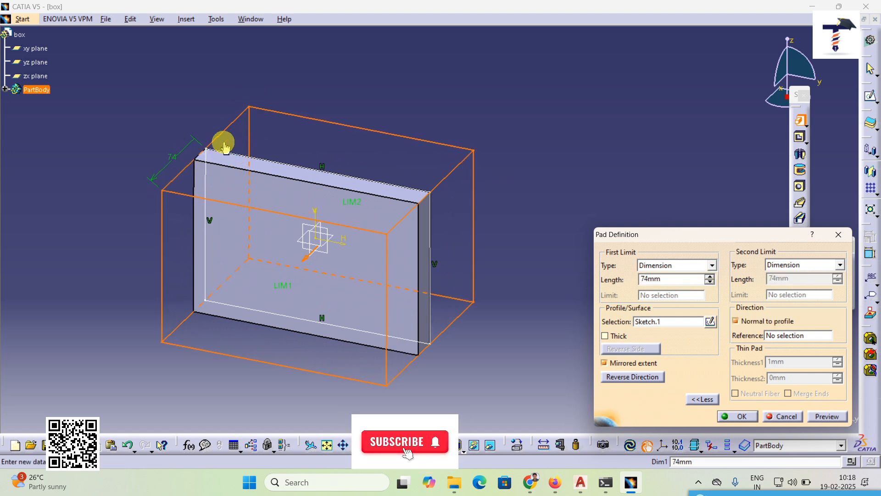
{"action": "left_click", "coordinate": [822, 416]}
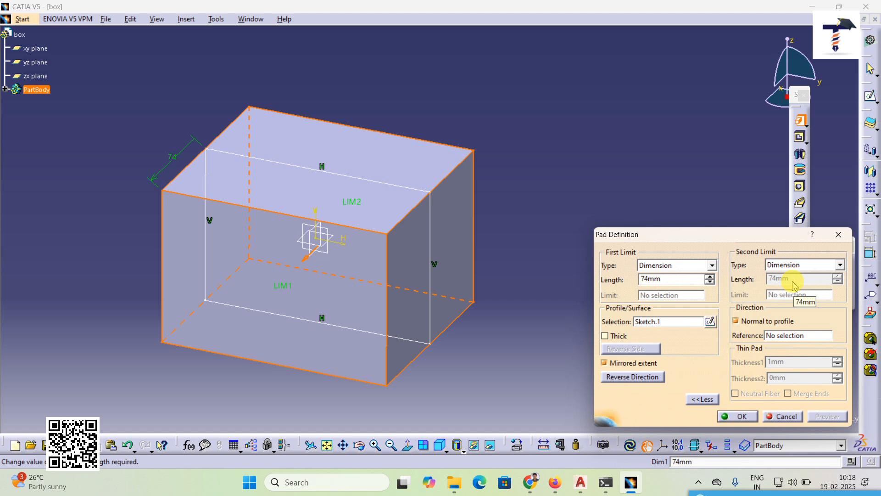
- Make the pad a thick, hollow profile with Thickness1 set to 5 mm and preview it
{"action": "left_click", "coordinate": [605, 336]}
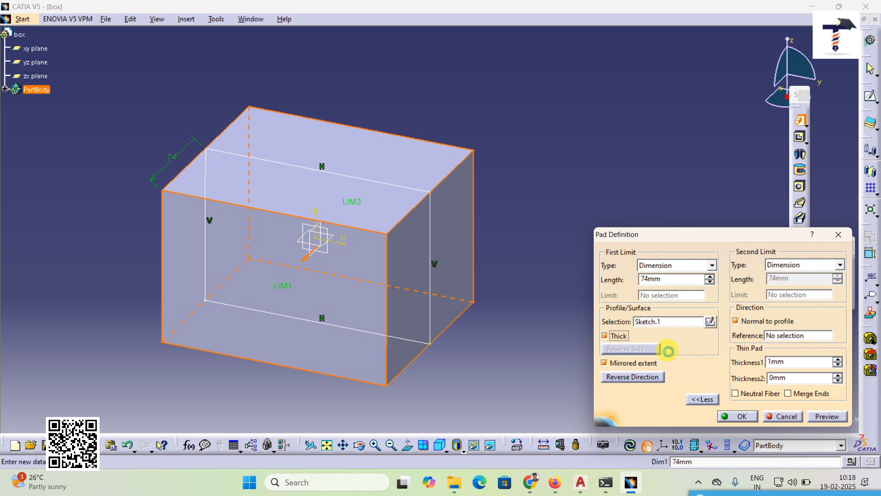
{"action": "left_click", "coordinate": [819, 418]}
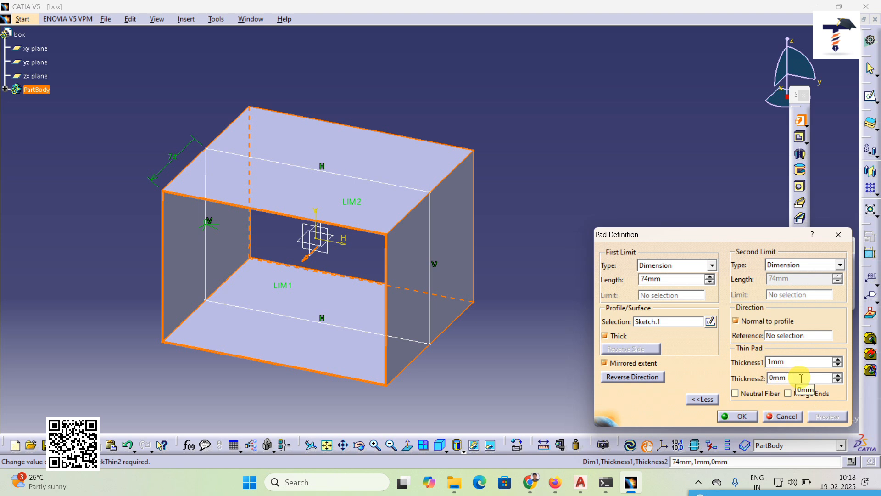
{"action": "left_click", "coordinate": [838, 359]}
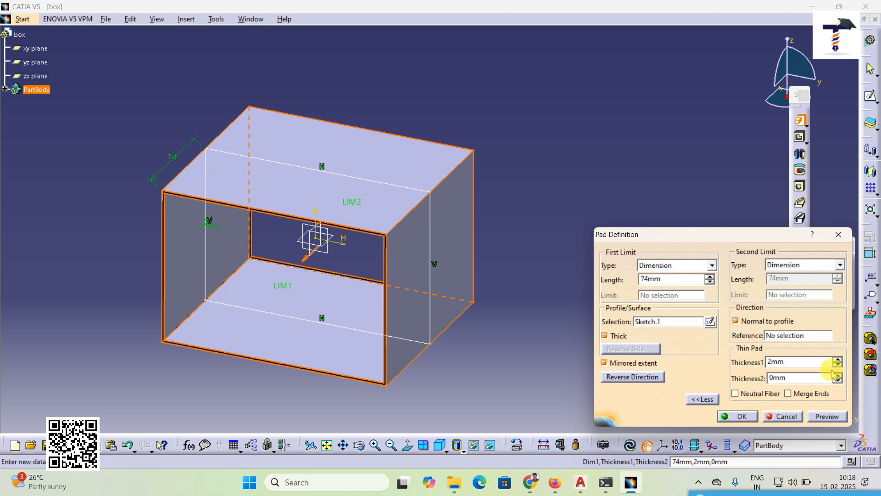
{"action": "left_click", "coordinate": [838, 359]}
{"action": "left_click", "coordinate": [838, 360]}
{"action": "left_click", "coordinate": [839, 359]}
{"action": "left_click", "coordinate": [827, 416]}
{"action": "mouse_move", "coordinate": [307, 330]}
{"action": "middle_mouse_down"}
{"action": "mouse_move", "coordinate": [338, 249]}
{"action": "mouse_move", "coordinate": [332, 287]}
{"action": "mouse_move", "coordinate": [312, 317]}
{"action": "middle_mouse_up"}
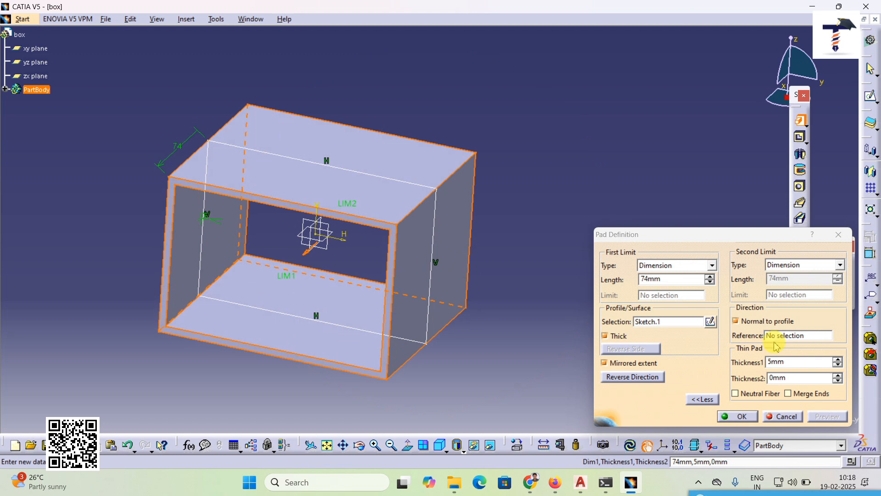
- Set the thin pad's Thickness2 to 11 mm, preview the walls and complete the pad
{"action": "left_click", "coordinate": [838, 374]}
{"action": "left_click_drag", "start_coordinate": [838, 375], "coordinate": [838, 375]}
{"action": "left_click", "coordinate": [827, 416]}
{"action": "middle_click_drag", "start_coordinate": [516, 285], "coordinate": [488, 248]}
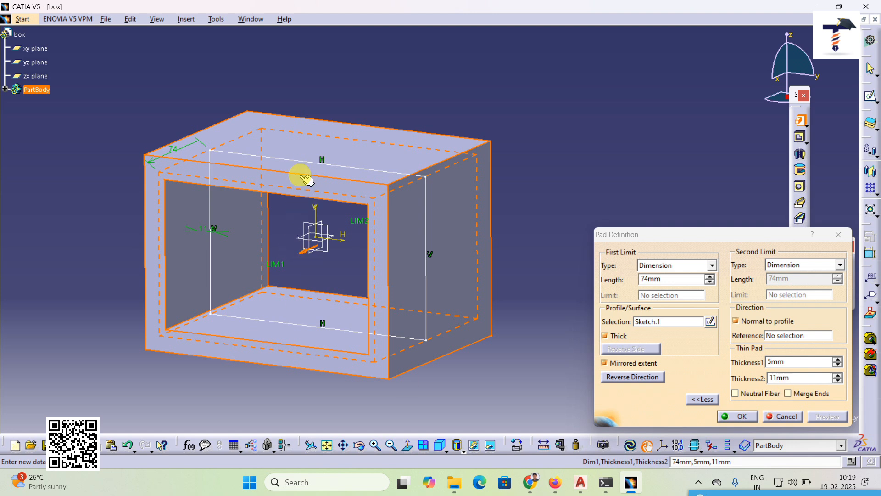
{"action": "middle_click_drag", "start_coordinate": [325, 204], "coordinate": [516, 321]}
{"action": "middle_click_drag", "start_coordinate": [477, 345], "coordinate": [504, 320]}
{"action": "middle_click_drag", "start_coordinate": [467, 279], "coordinate": [464, 298]}
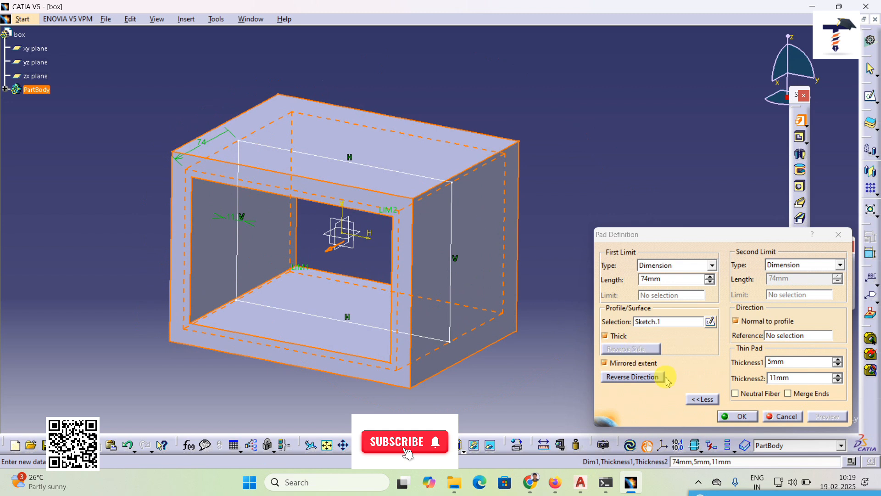
{"action": "left_click", "coordinate": [743, 416]}
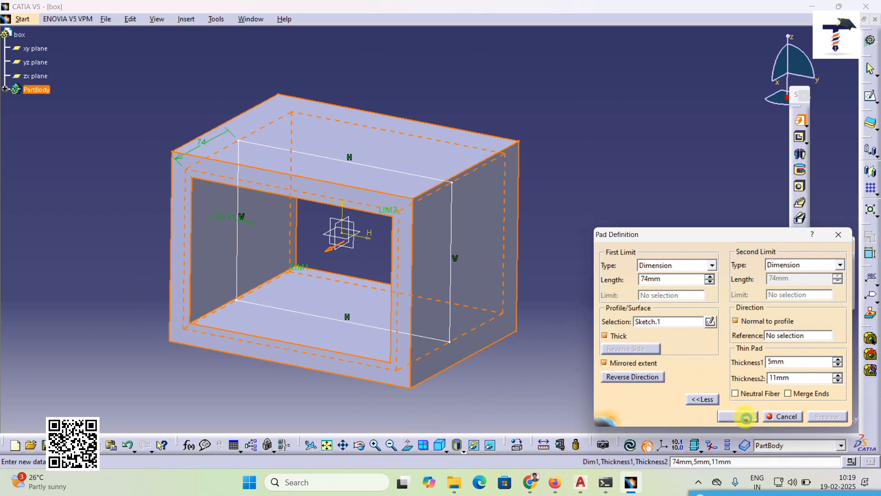
{"action": "middle_click_drag", "start_coordinate": [627, 277], "coordinate": [660, 275]}
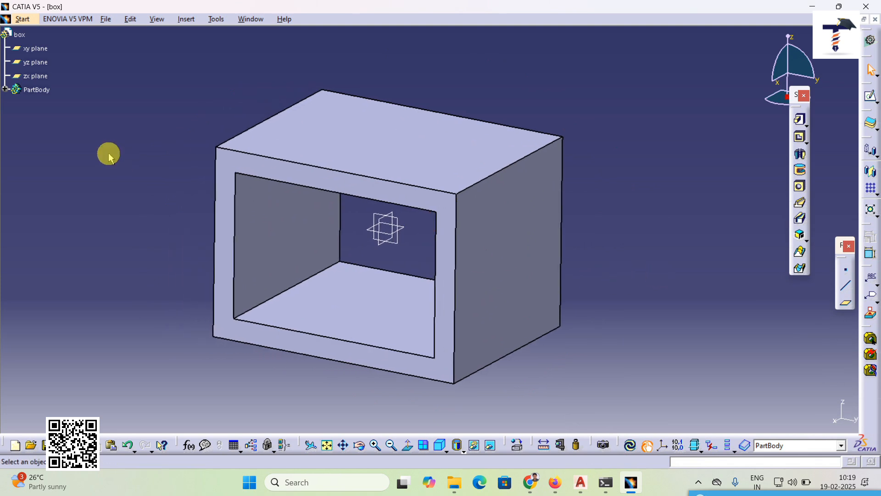
- Reopen the finished pad's definition from the tree to review its settings, preview it and accept it
{"action": "left_click", "coordinate": [6, 90]}
{"action": "left_click", "coordinate": [41, 103]}
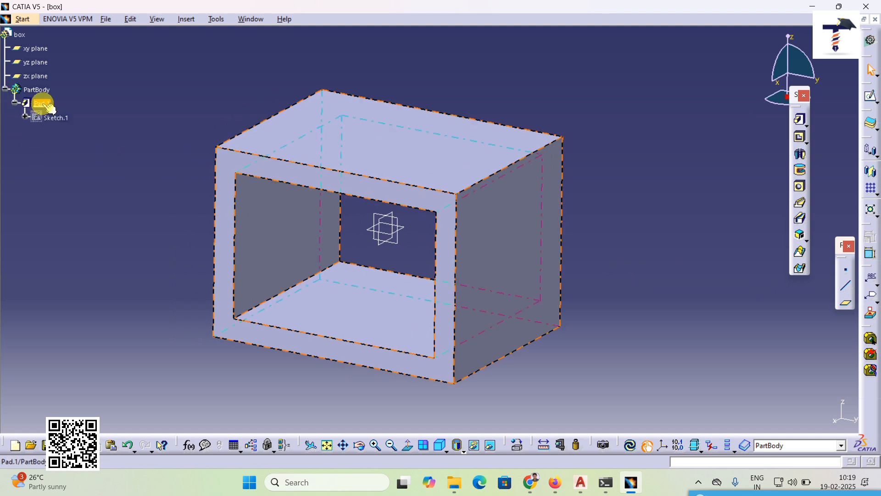
{"action": "double_click", "coordinate": [44, 104]}
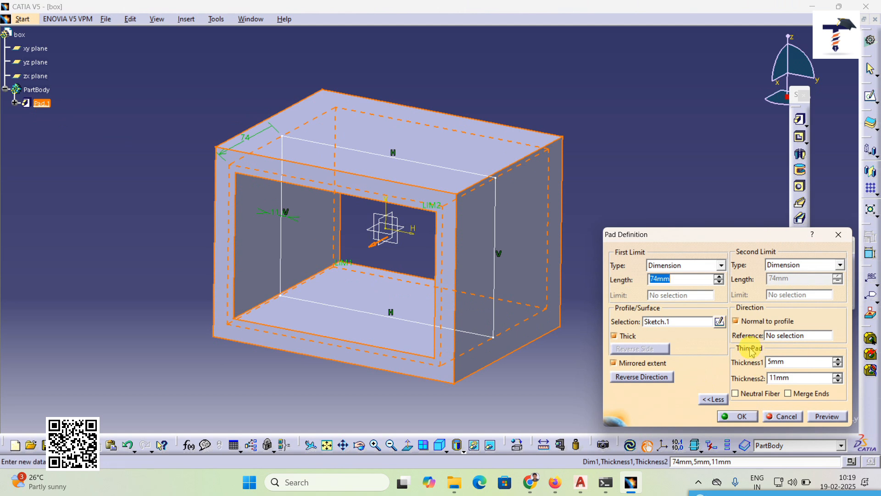
{"action": "left_click", "coordinate": [833, 416]}
{"action": "left_click", "coordinate": [730, 416]}
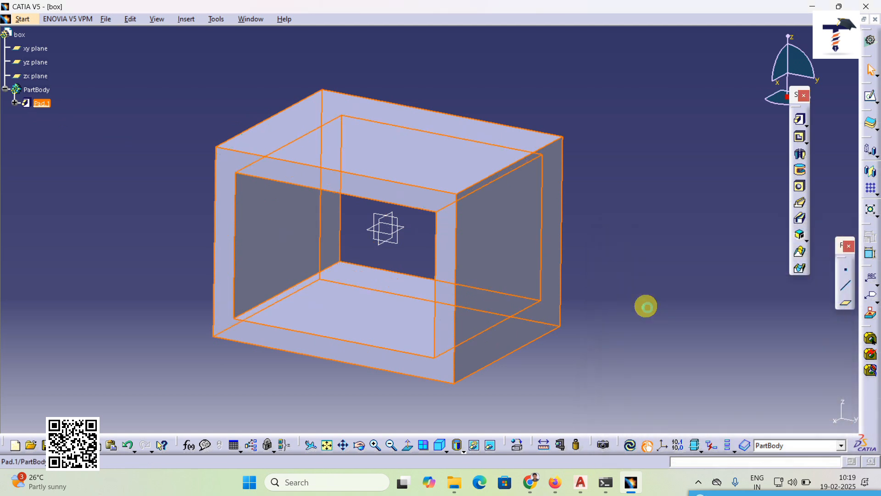
- Sketch a slanted line about 151 mm long across the box's top face, between its long edges, and exit the sketch
{"action": "left_click", "coordinate": [432, 163]}
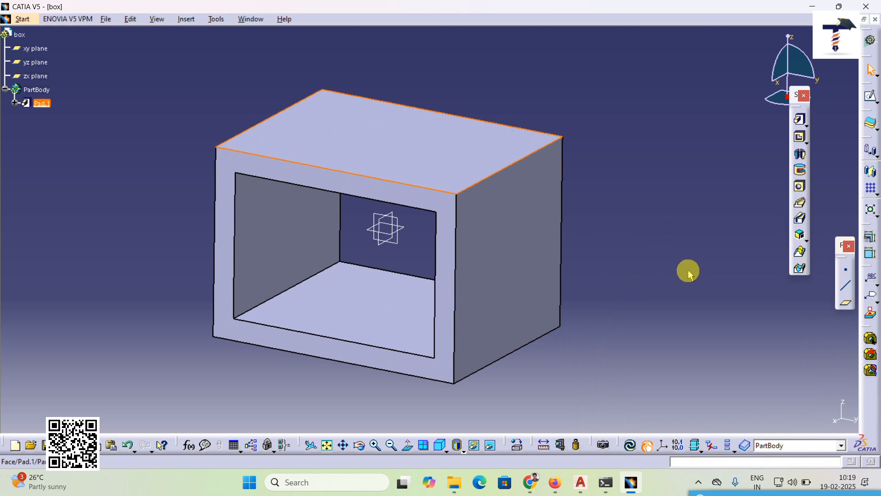
{"action": "left_click", "coordinate": [872, 98]}
{"action": "mouse_move", "coordinate": [507, 307]}
{"action": "middle_mouse_down"}
{"action": "mouse_move", "coordinate": [506, 341]}
{"action": "mouse_move", "coordinate": [476, 373]}
{"action": "mouse_move", "coordinate": [556, 332]}
{"action": "middle_mouse_up"}
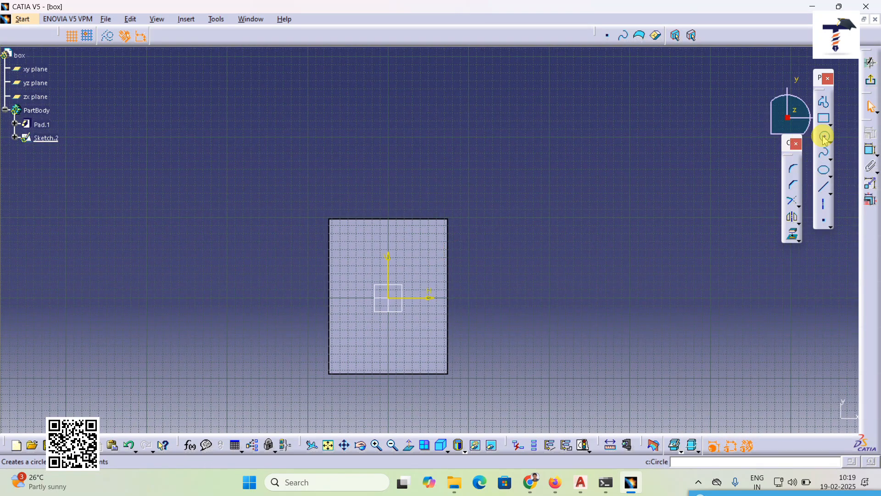
{"action": "left_click", "coordinate": [825, 187]}
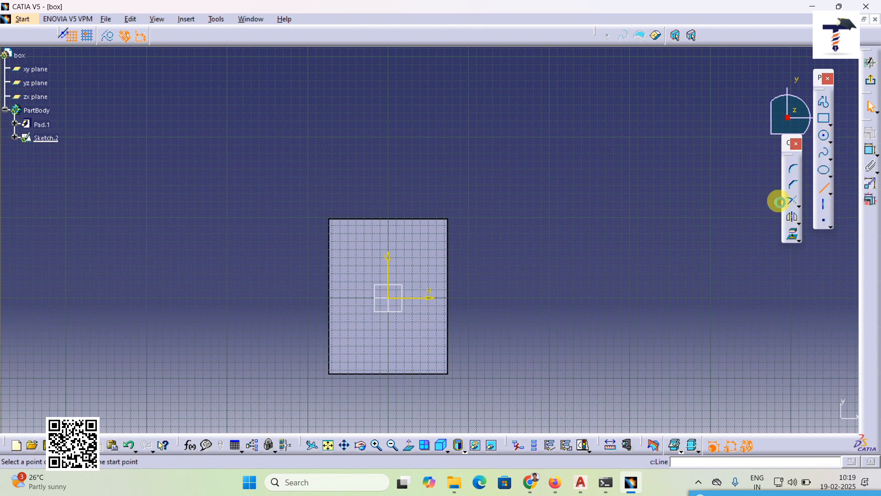
{"action": "left_click", "coordinate": [329, 297]}
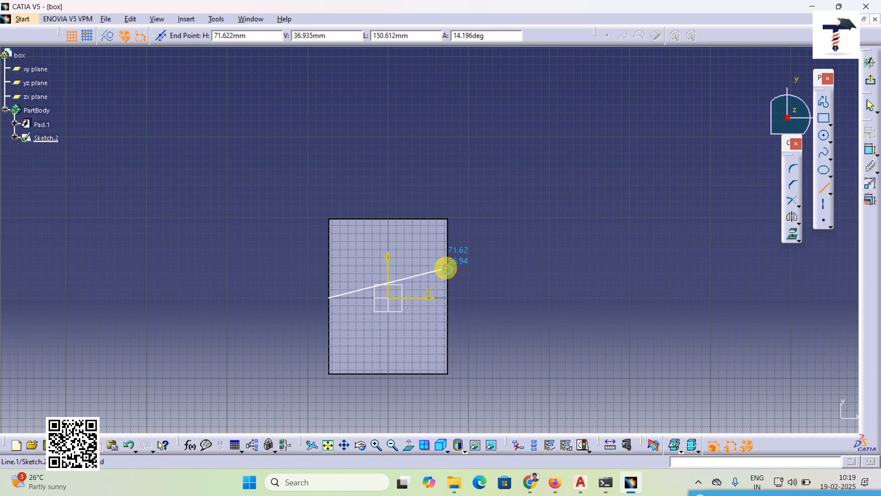
{"action": "left_click", "coordinate": [446, 269]}
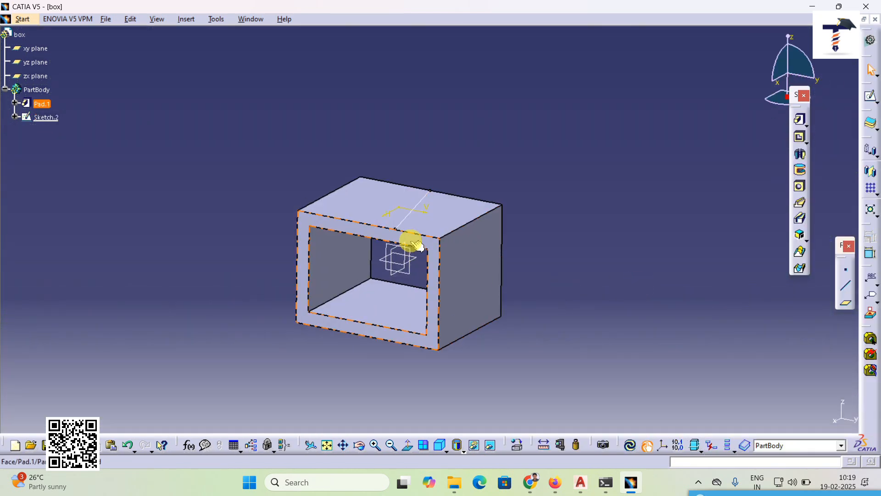
- Sketch a circle on the box's front face, centred on the front end of the slanted line, and exit the sketch
{"action": "left_click", "coordinate": [411, 240]}
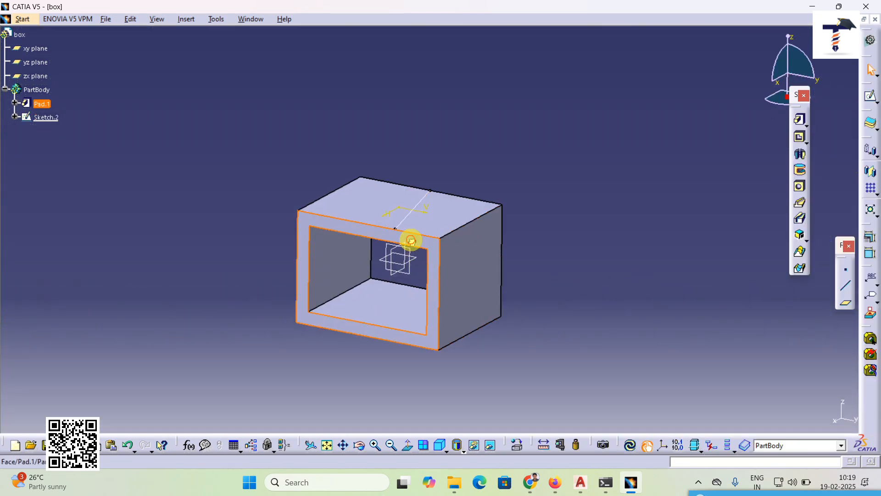
{"action": "left_click", "coordinate": [869, 96]}
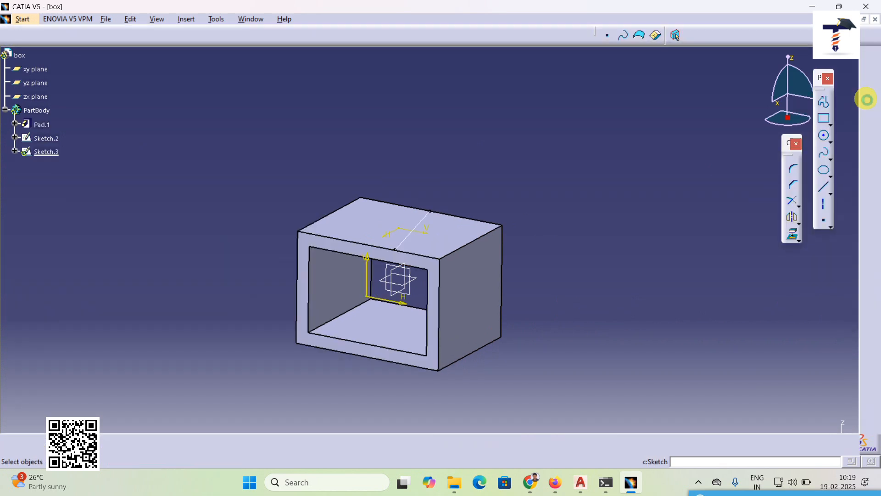
{"action": "mouse_move", "coordinate": [514, 257]}
{"action": "middle_mouse_down"}
{"action": "mouse_move", "coordinate": [563, 260]}
{"action": "mouse_move", "coordinate": [581, 197]}
{"action": "middle_mouse_up"}
{"action": "left_click", "coordinate": [825, 140]}
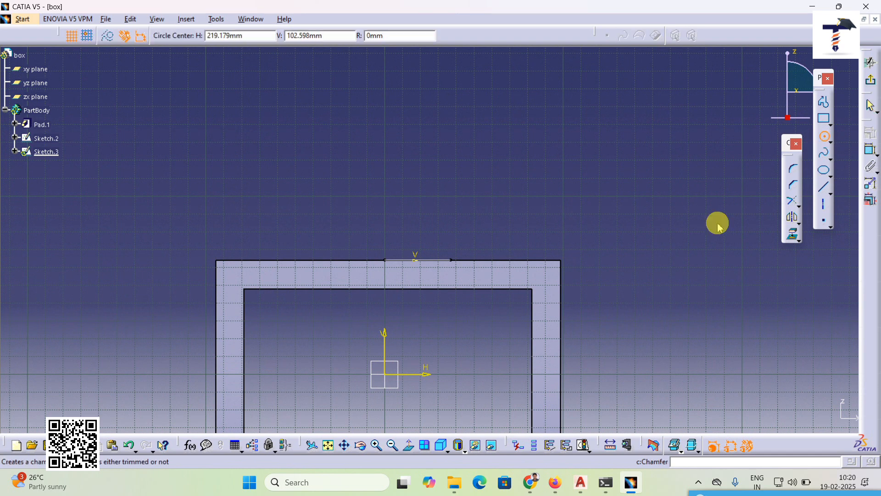
{"action": "left_click", "coordinate": [451, 260]}
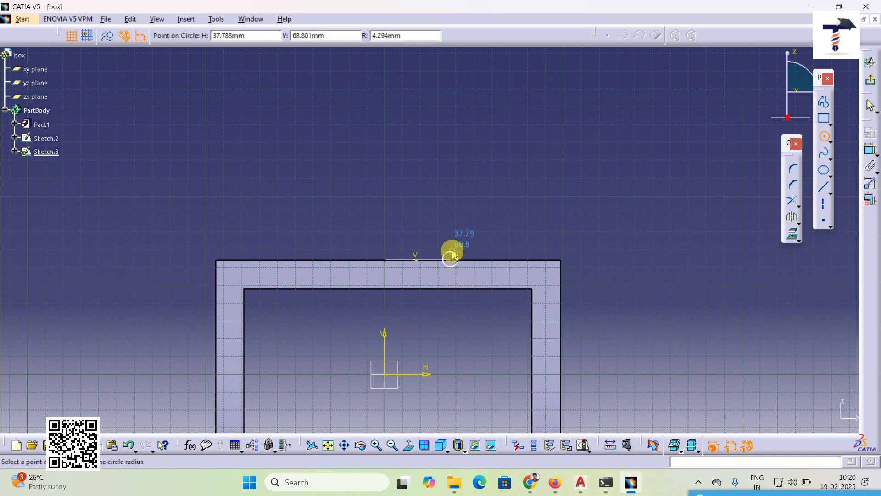
{"action": "left_click", "coordinate": [459, 247]}
{"action": "left_click", "coordinate": [869, 84]}
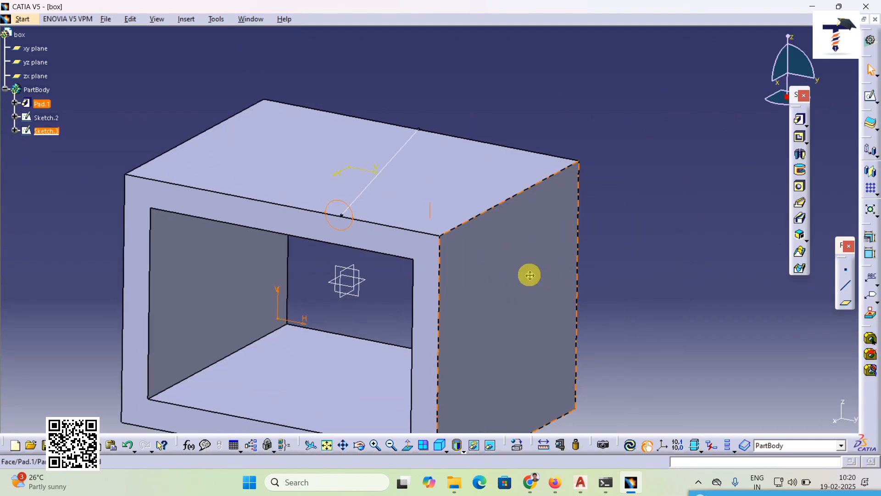
- Start a pad from the front-face circle and reverse its direction so it runs back along the box's top
{"action": "left_click", "coordinate": [530, 276]}
{"action": "middle_click_drag", "start_coordinate": [530, 275], "coordinate": [531, 307]}
{"action": "middle_click_drag", "start_coordinate": [587, 295], "coordinate": [592, 304]}
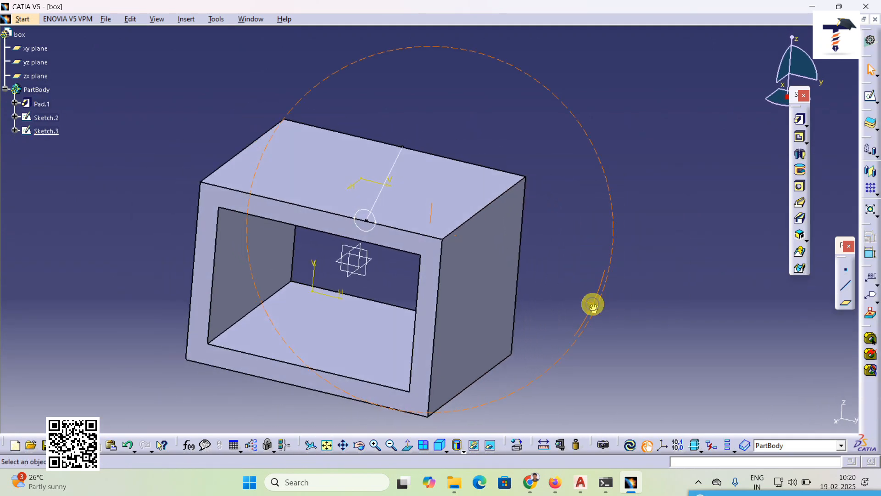
{"action": "middle_click_drag", "start_coordinate": [672, 236], "coordinate": [716, 255]}
{"action": "left_click", "coordinate": [801, 122]}
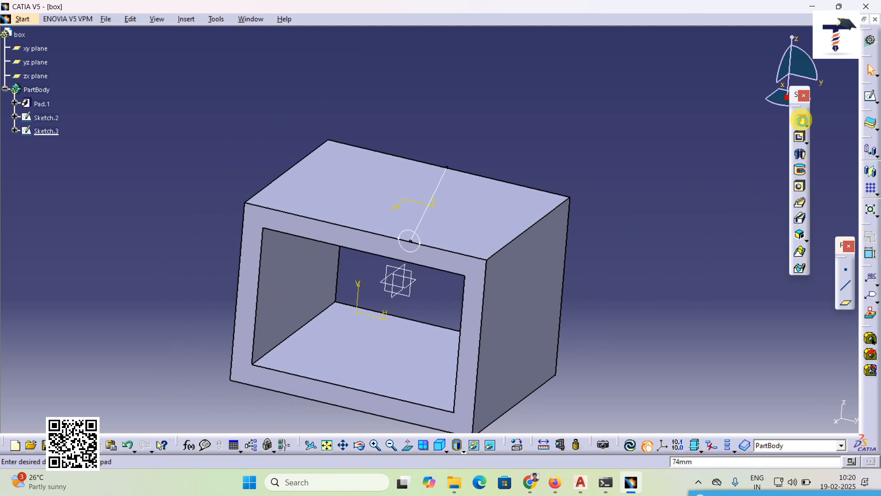
{"action": "left_click", "coordinate": [416, 236]}
{"action": "left_click", "coordinate": [418, 239]}
{"action": "mouse_move", "coordinate": [404, 193]}
{"action": "middle_mouse_down"}
{"action": "mouse_move", "coordinate": [368, 202]}
{"action": "mouse_move", "coordinate": [593, 281]}
{"action": "middle_mouse_up"}
{"action": "left_click", "coordinate": [748, 378]}
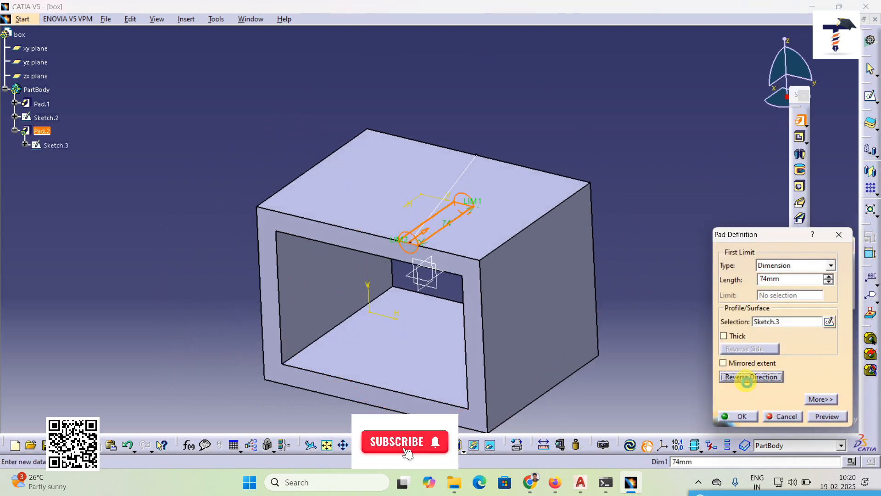
{"action": "middle_click_drag", "start_coordinate": [417, 301], "coordinate": [433, 297]}
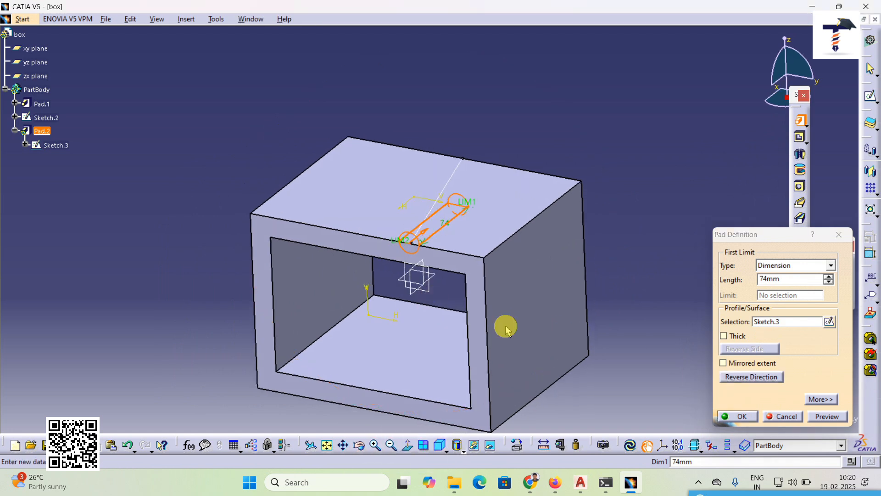
- Make the pad follow the slanted sketch line instead of the profile's normal, and preview it
{"action": "left_click", "coordinate": [822, 400]}
{"action": "middle_click_drag", "start_coordinate": [536, 331], "coordinate": [491, 320]}
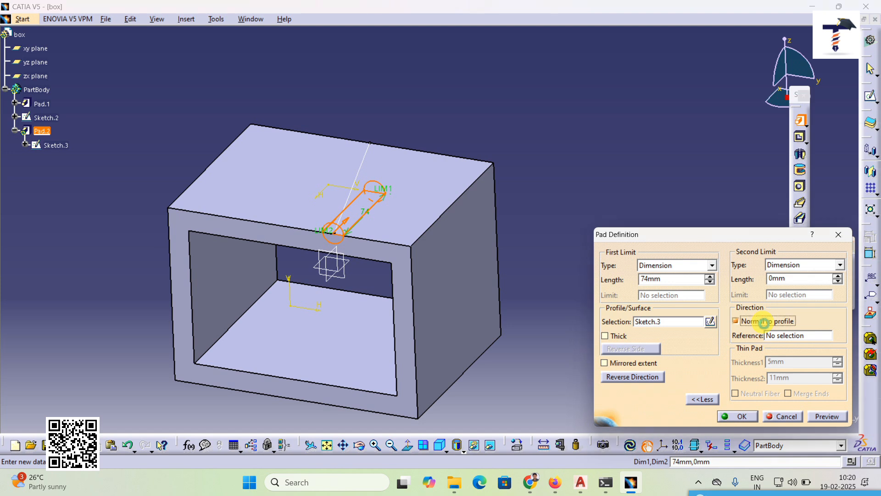
{"action": "left_click", "coordinate": [764, 321]}
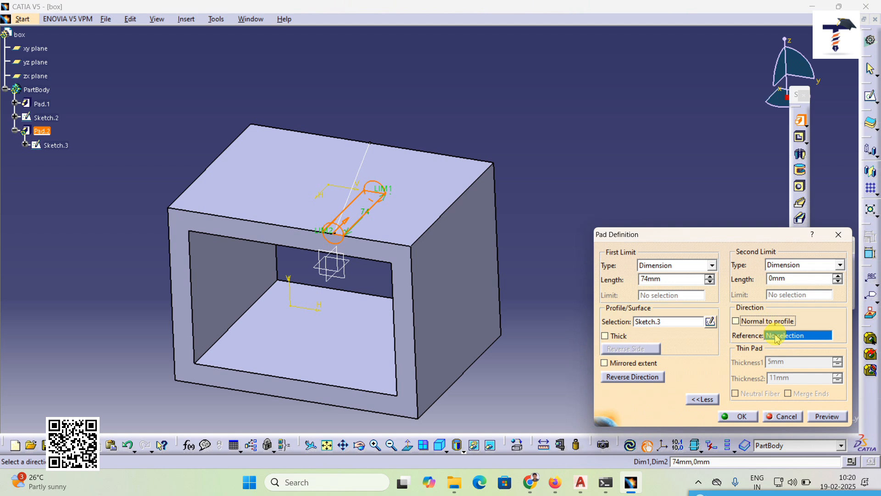
{"action": "left_click", "coordinate": [363, 172]}
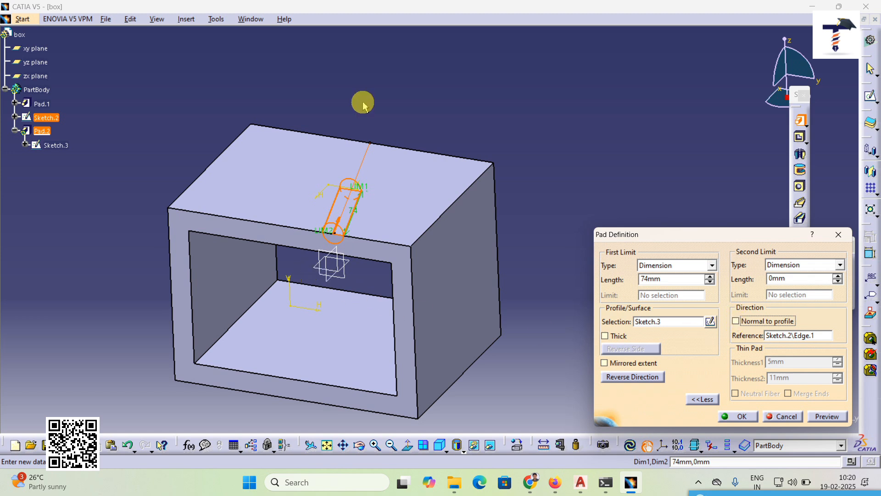
{"action": "left_click", "coordinate": [836, 417]}
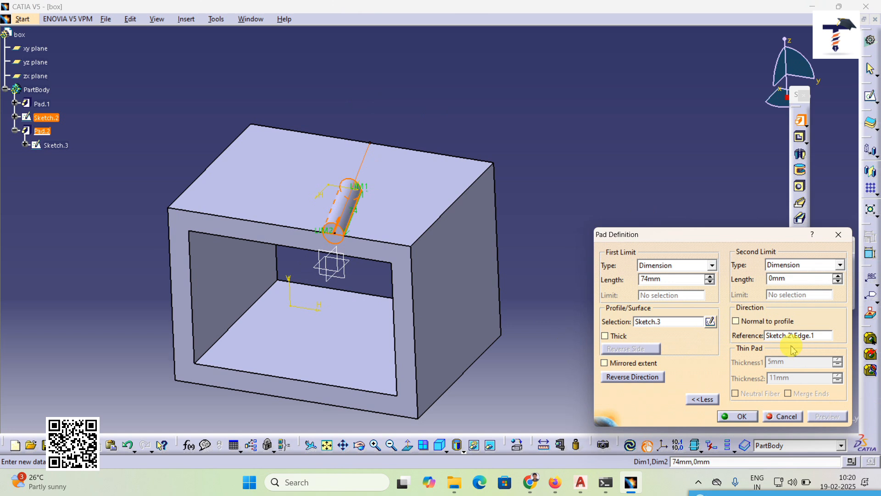
- Increase the slanted pad's length to 144 mm, preview it and complete the pad
{"action": "left_click", "coordinate": [709, 279]}
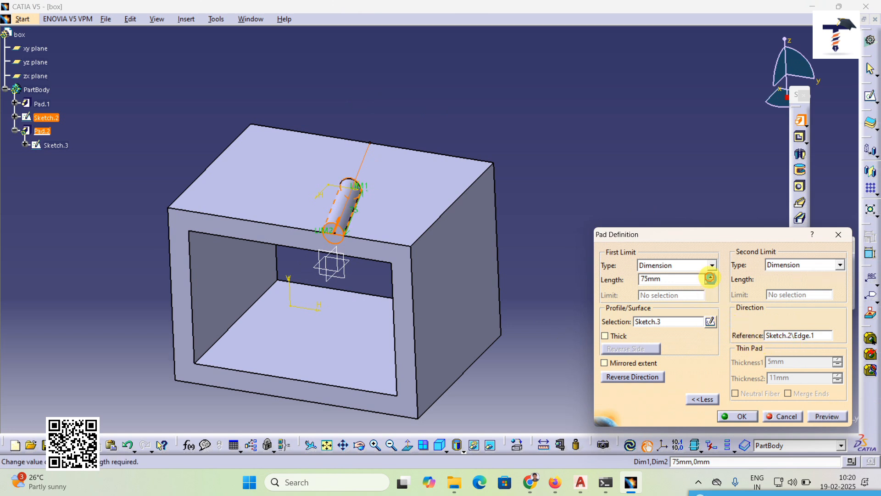
{"action": "left_click", "coordinate": [710, 277]}
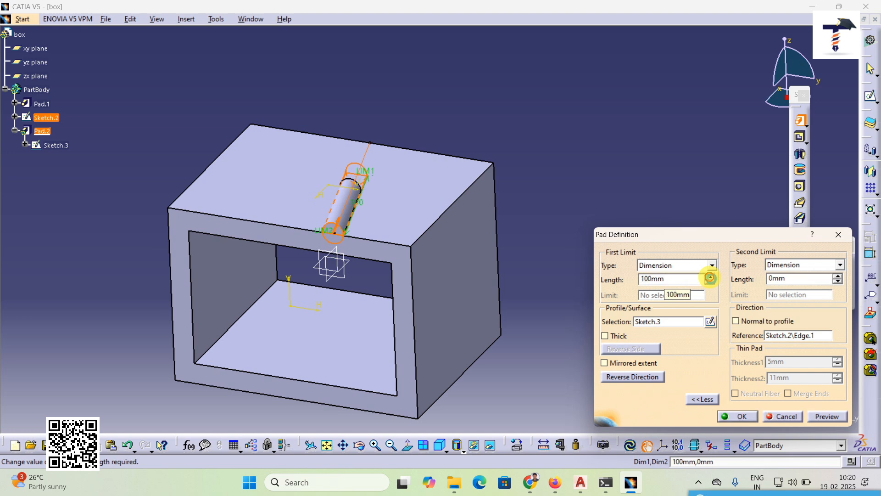
{"action": "left_click", "coordinate": [710, 278]}
{"action": "left_click", "coordinate": [711, 278]}
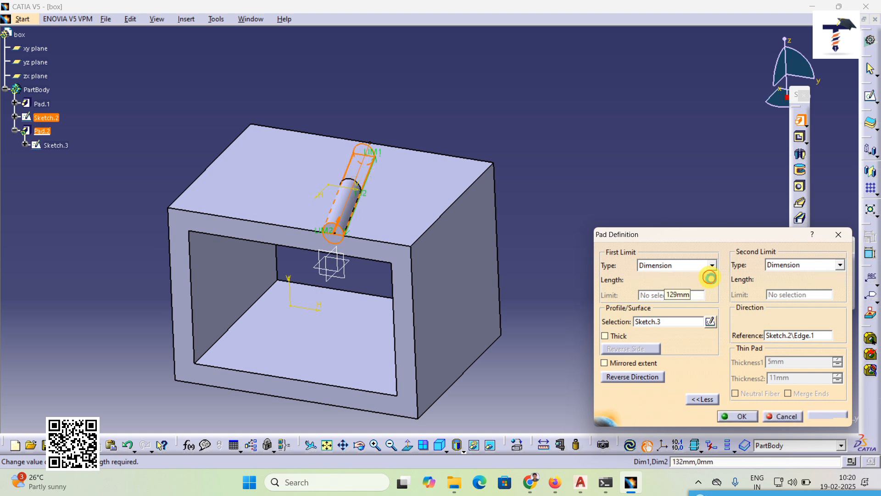
{"action": "left_click", "coordinate": [826, 417]}
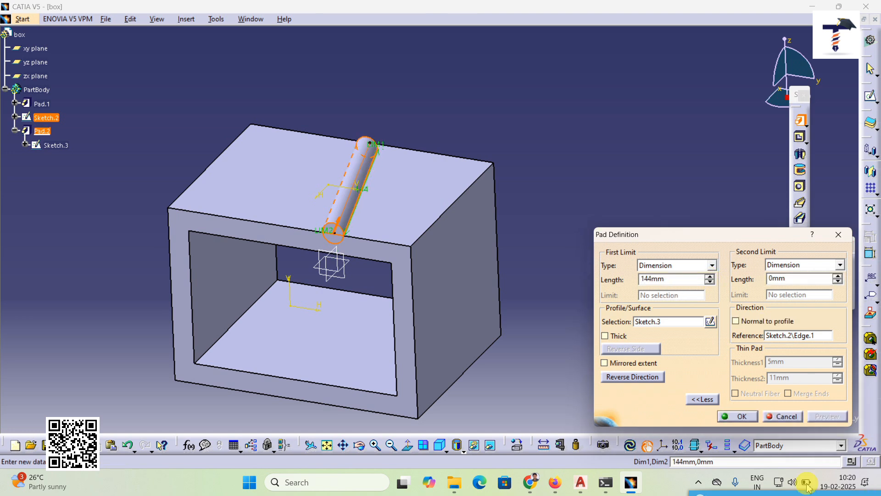
{"action": "left_click", "coordinate": [734, 416]}
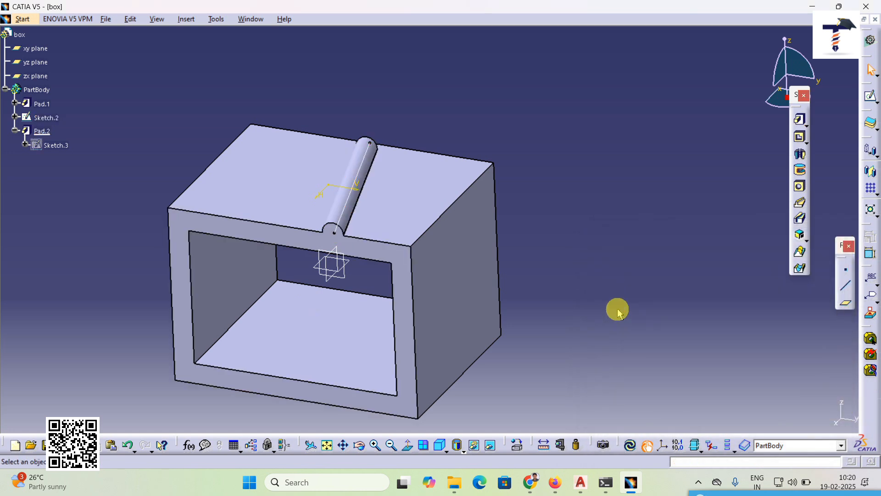
{"action": "left_click", "coordinate": [276, 202]}
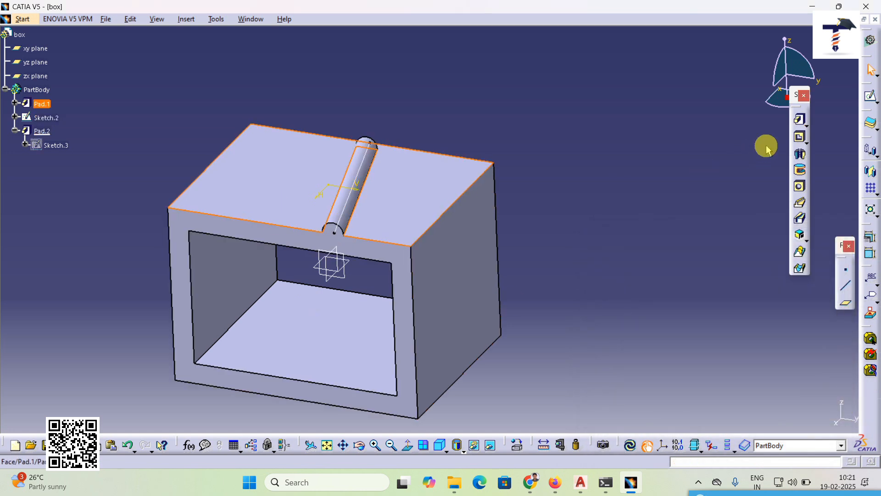
{"action": "left_click", "coordinate": [869, 97]}
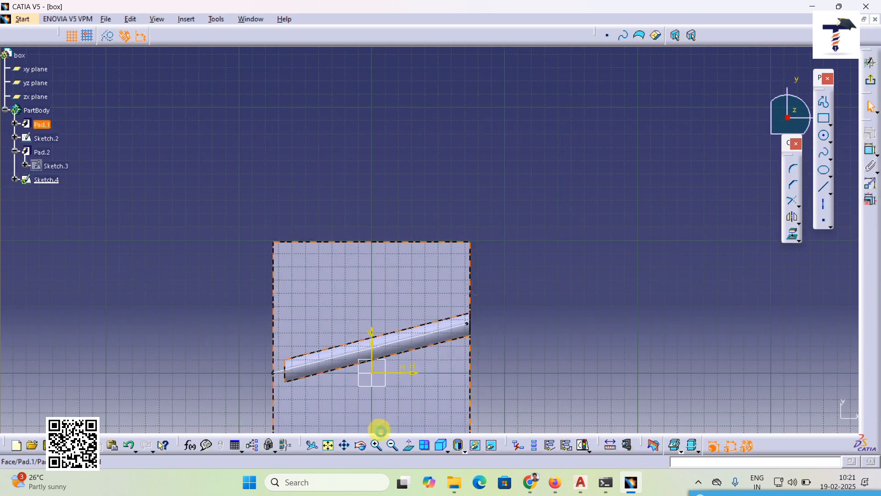
{"action": "left_click", "coordinate": [329, 451]}
{"action": "left_click", "coordinate": [825, 136]}
{"action": "left_click", "coordinate": [871, 83]}
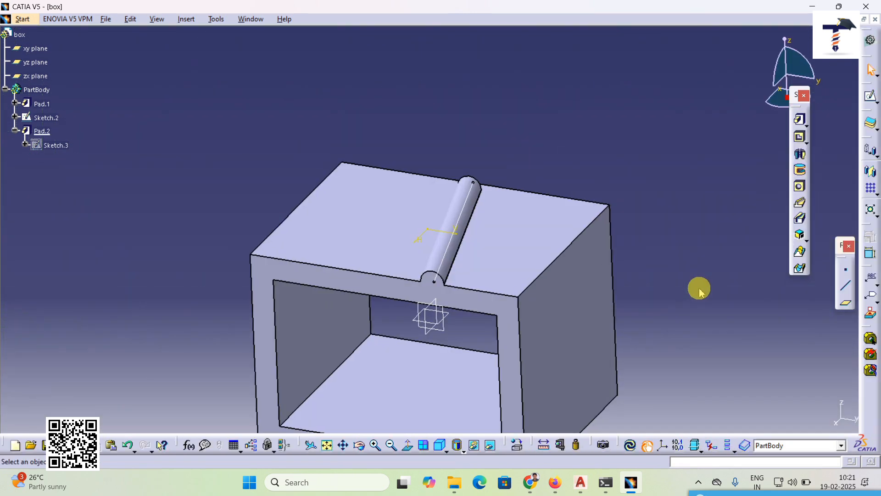
- Sketch a circle of about 15 mm radius on the box's top face, beside the slanted rod, and exit the sketch
{"action": "left_click", "coordinate": [412, 183]}
{"action": "left_click", "coordinate": [871, 97]}
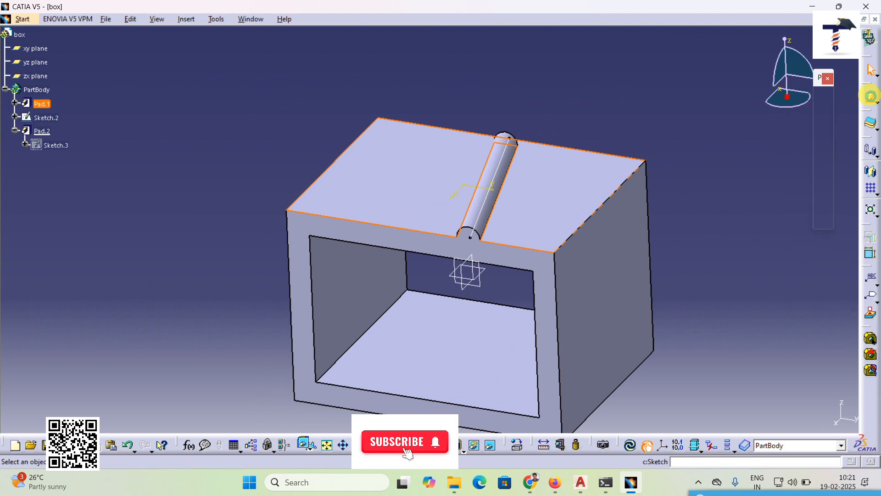
{"action": "left_click", "coordinate": [824, 134]}
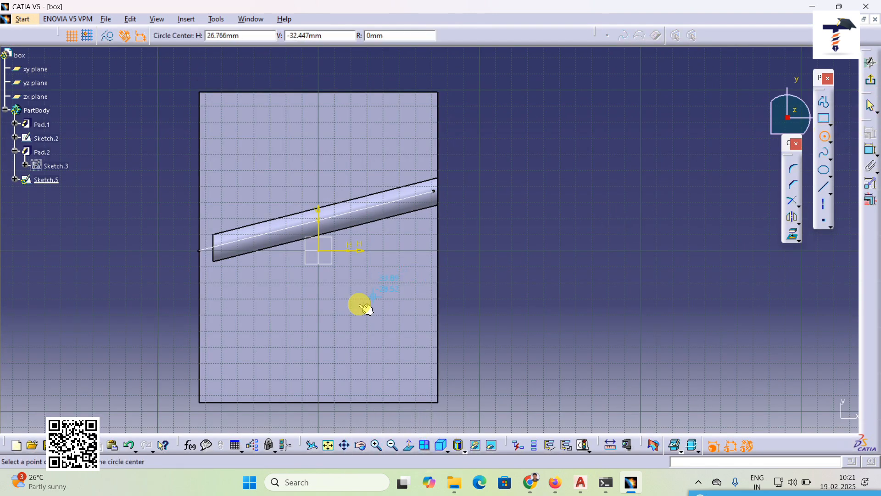
{"action": "left_click", "coordinate": [334, 324]}
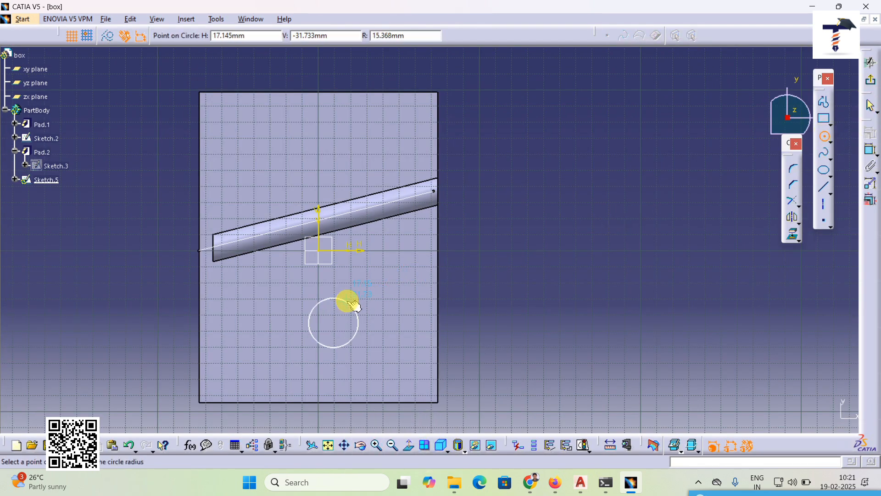
{"action": "left_click", "coordinate": [351, 306]}
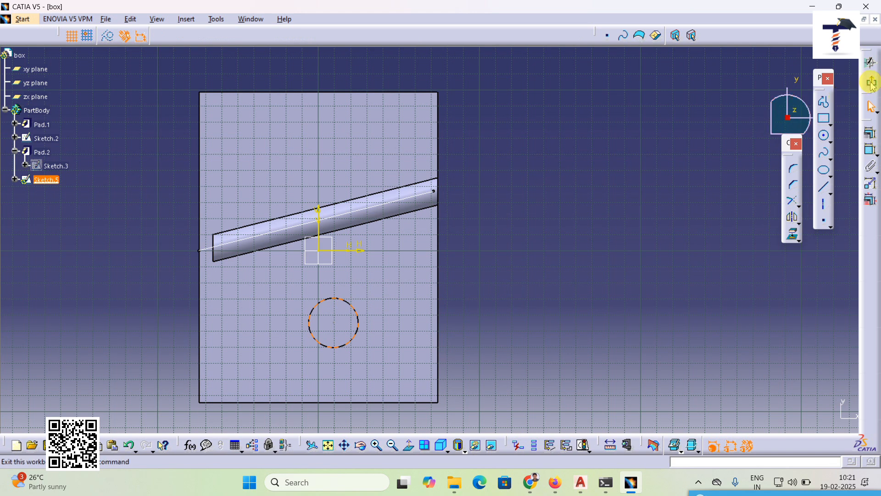
{"action": "left_click", "coordinate": [872, 82]}
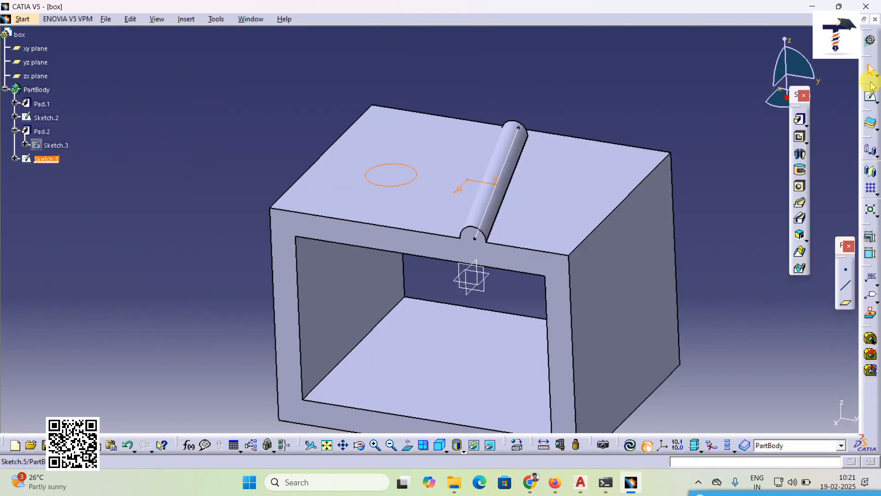
- Start a pad from the top-face circle and reverse its direction so it extends down into the box
{"action": "left_click", "coordinate": [801, 120]}
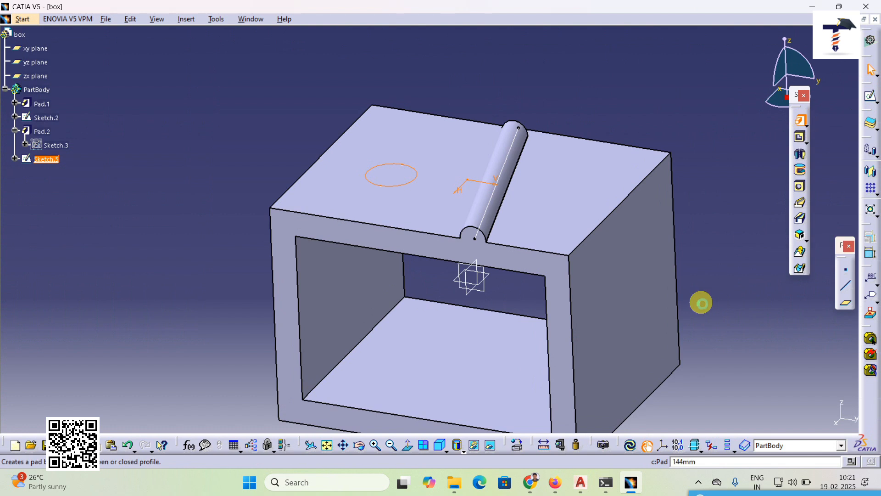
{"action": "left_click", "coordinate": [757, 377]}
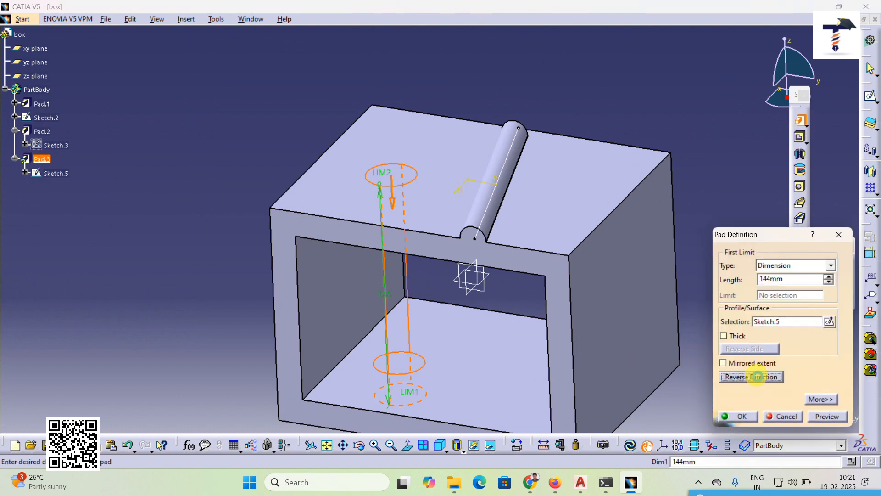
{"action": "middle_click_drag", "start_coordinate": [351, 291], "coordinate": [360, 276]}
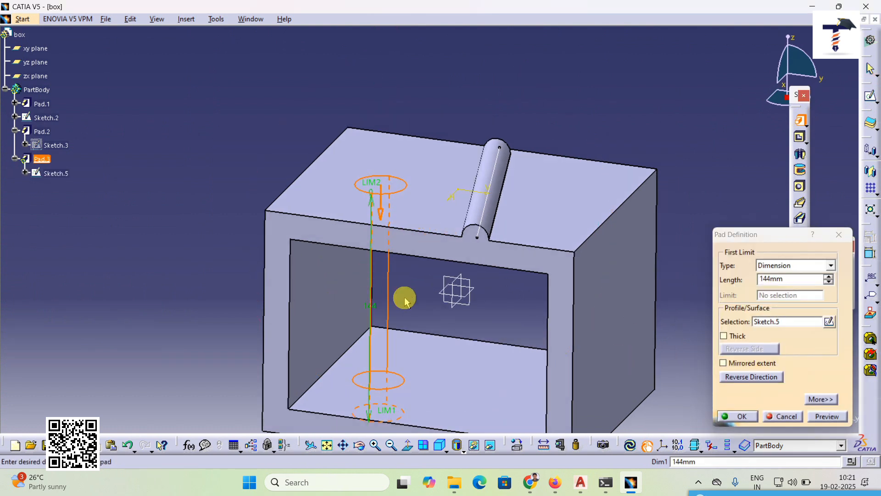
{"action": "middle_click_drag", "start_coordinate": [404, 298], "coordinate": [404, 271]}
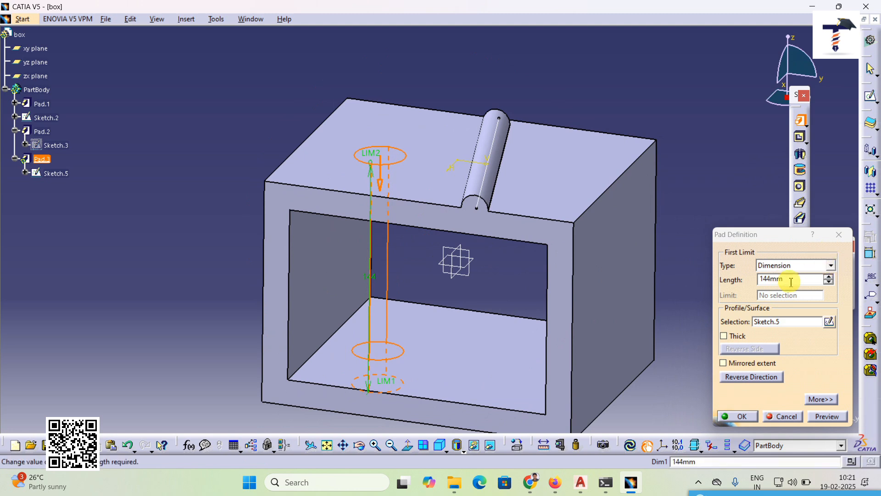
- Try Up to next and then Up to last as the pad's first limit, and preview the Up to last result
{"action": "left_click", "coordinate": [831, 265]}
{"action": "left_click", "coordinate": [779, 285]}
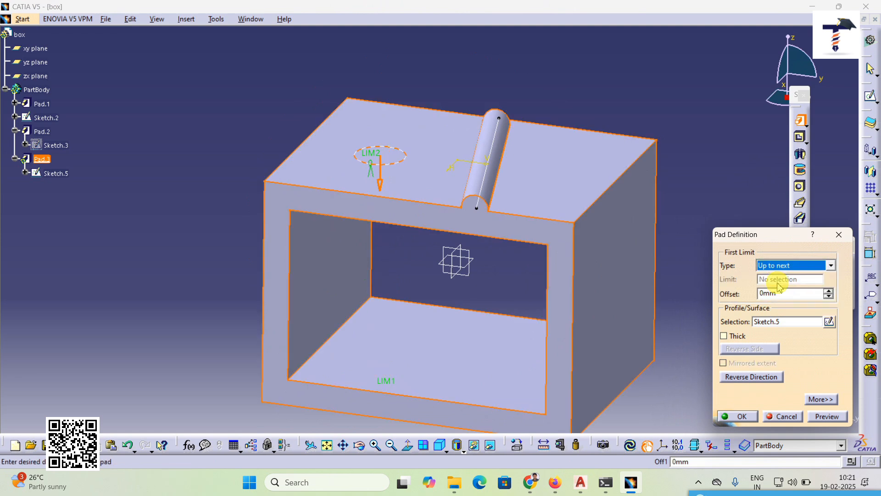
{"action": "left_click", "coordinate": [831, 266]}
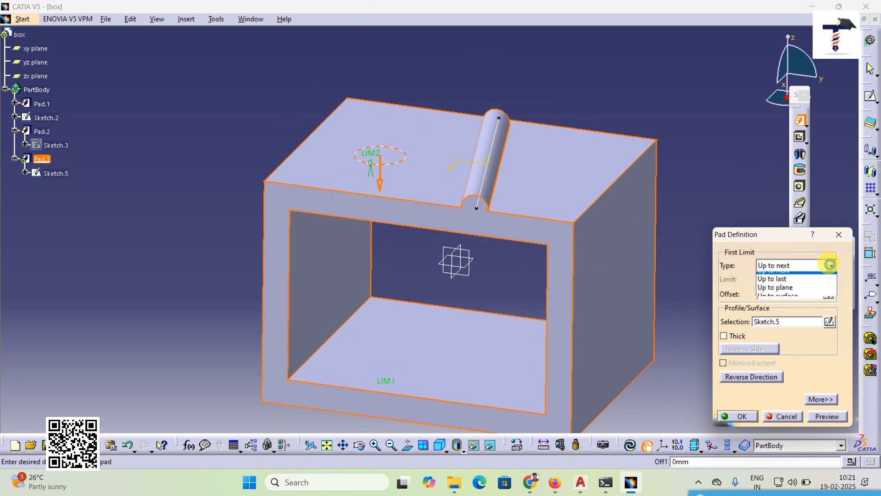
{"action": "left_click", "coordinate": [780, 294]}
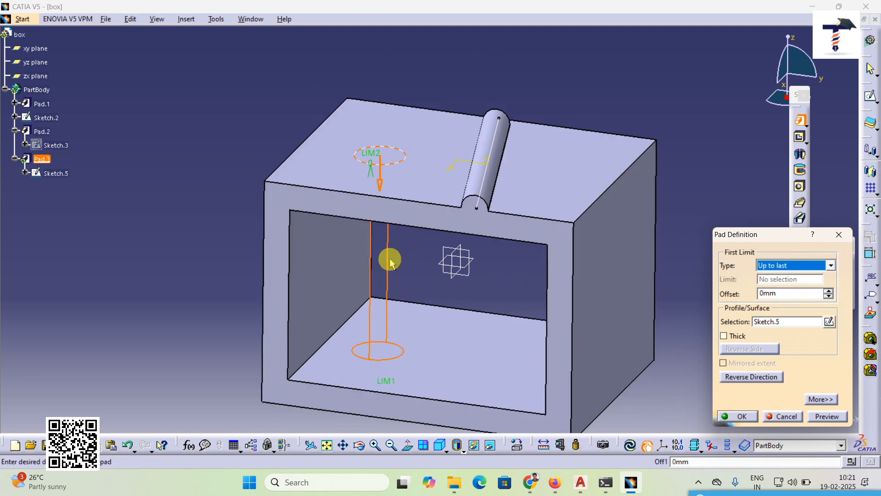
{"action": "left_click", "coordinate": [825, 417]}
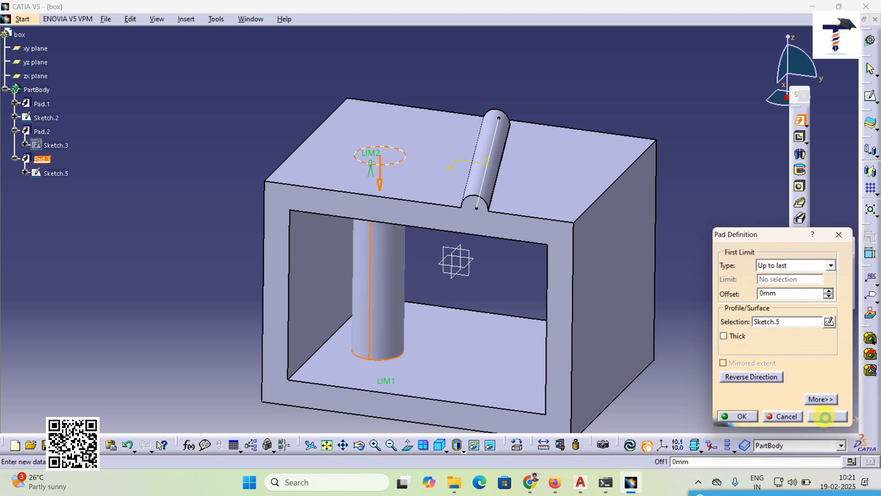
- Set the circle pad's first limit to Up to plane with the xy plane as limit, preview it and complete the pad
{"action": "left_click", "coordinate": [831, 265]}
{"action": "left_click", "coordinate": [807, 303]}
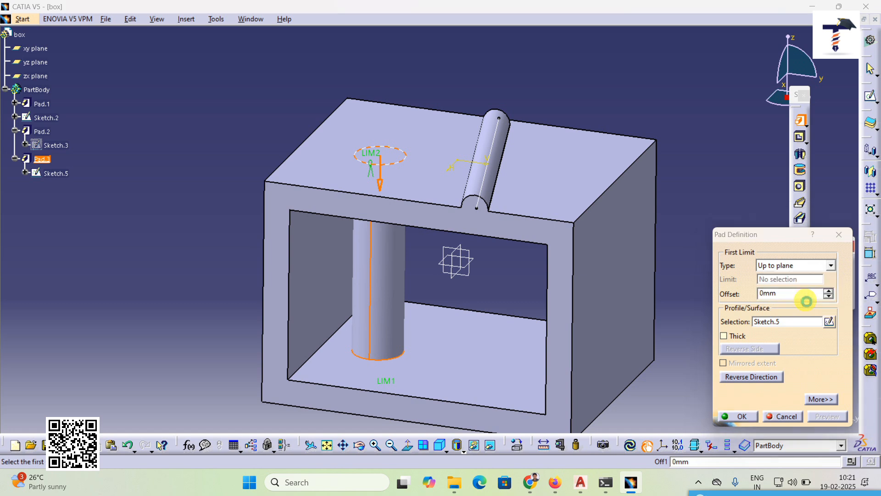
{"action": "left_click", "coordinate": [480, 262]}
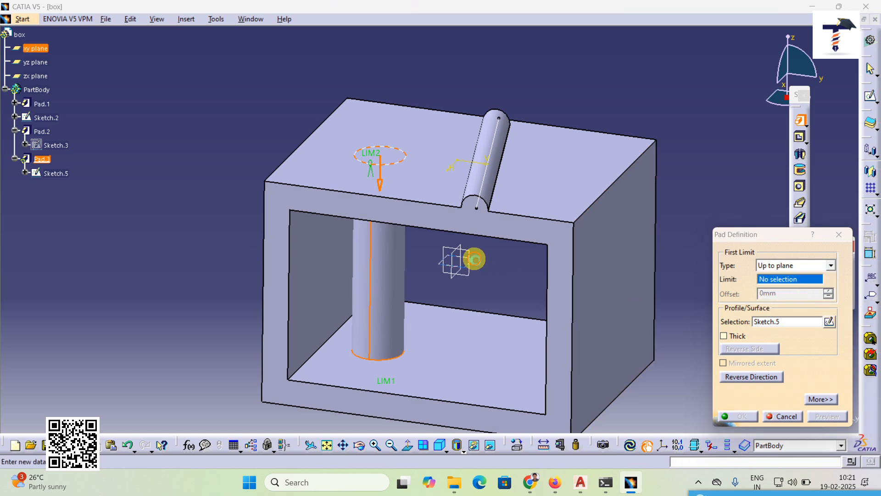
{"action": "left_click", "coordinate": [822, 416]}
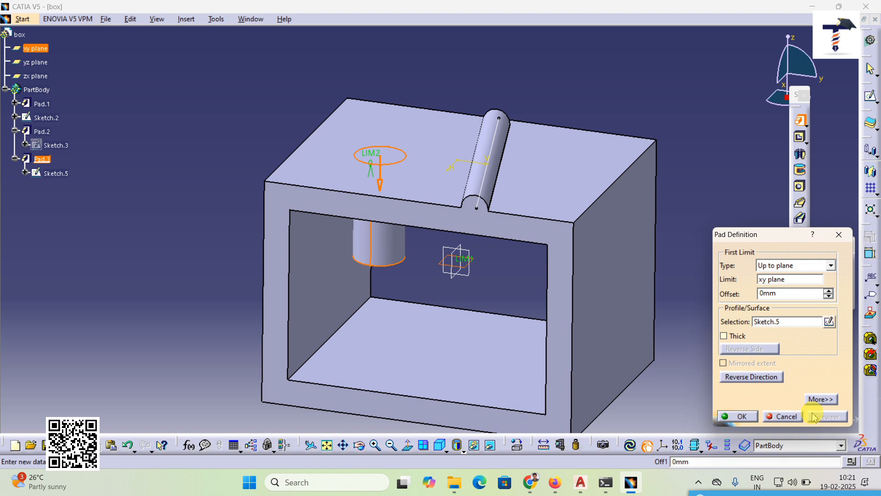
{"action": "left_click", "coordinate": [744, 418]}
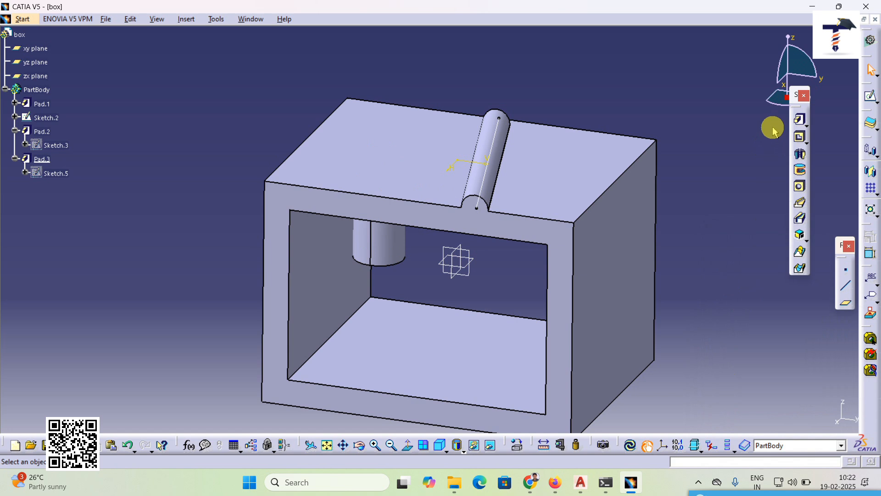
- Create a new Part Design part with the default name and hybrid design enabled
{"action": "left_click", "coordinate": [809, 128]}
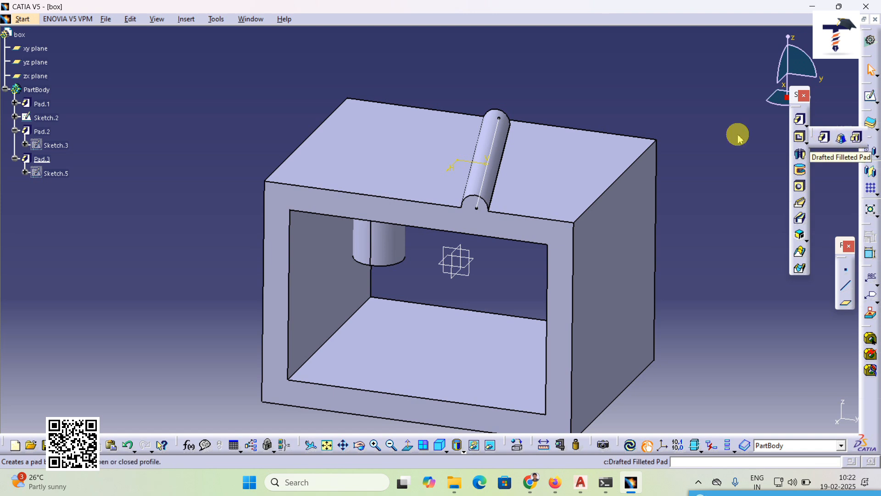
{"action": "left_click", "coordinate": [23, 20]}
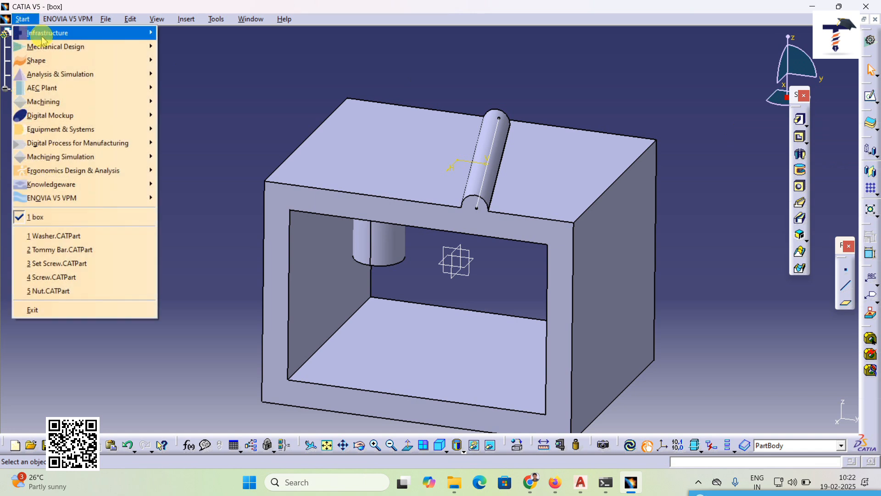
{"action": "mouse_move", "coordinate": [87, 46]}
{"action": "left_click", "coordinate": [194, 46]}
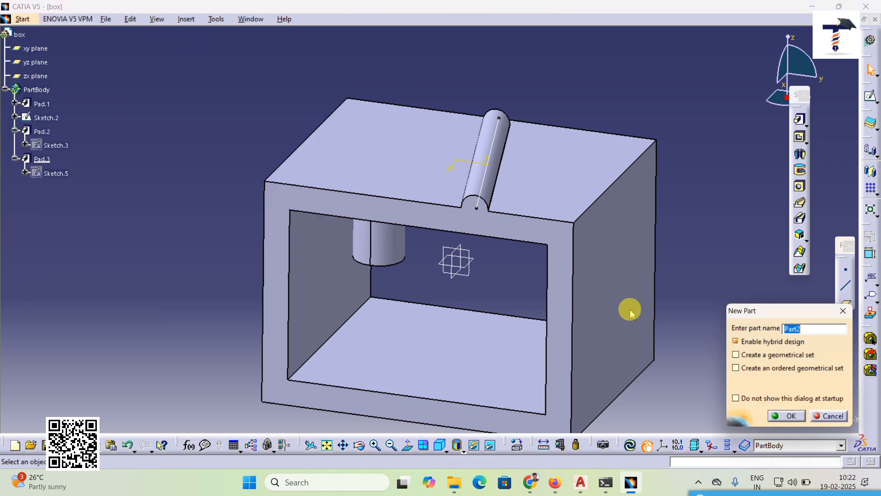
{"action": "left_click", "coordinate": [791, 416]}
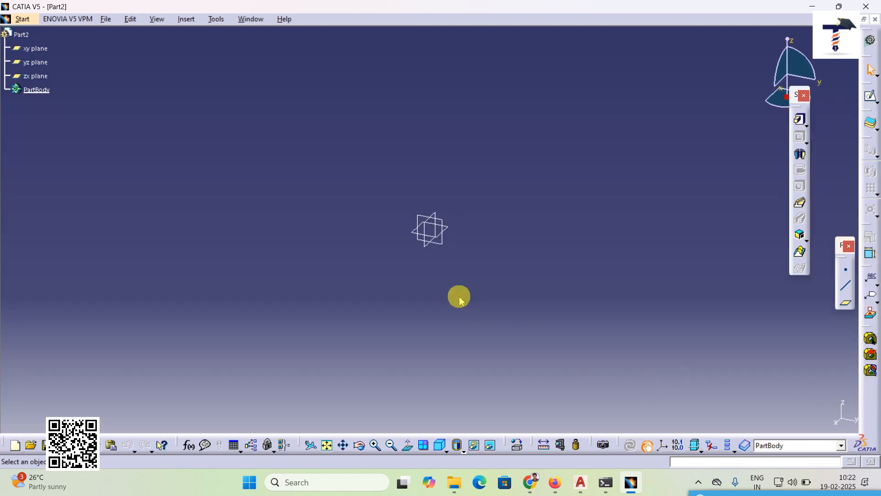
- Sketch a rectangle around the origin on the yz plane, starting at about H -57 mm, V 37 mm, and exit the sketch
{"action": "left_click", "coordinate": [442, 243]}
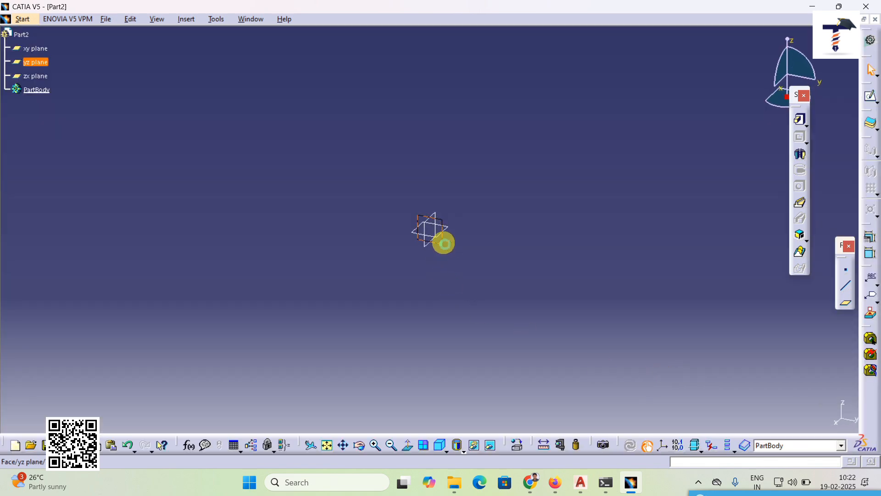
{"action": "left_click", "coordinate": [869, 104]}
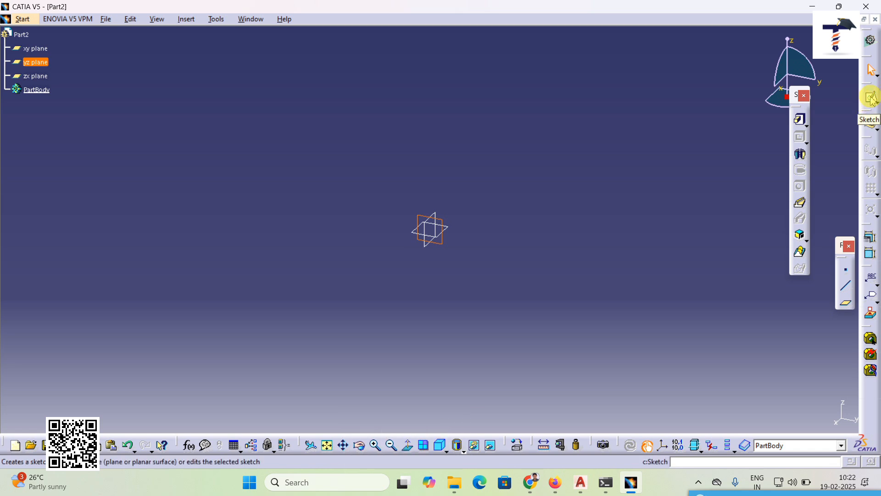
{"action": "left_click", "coordinate": [872, 97]}
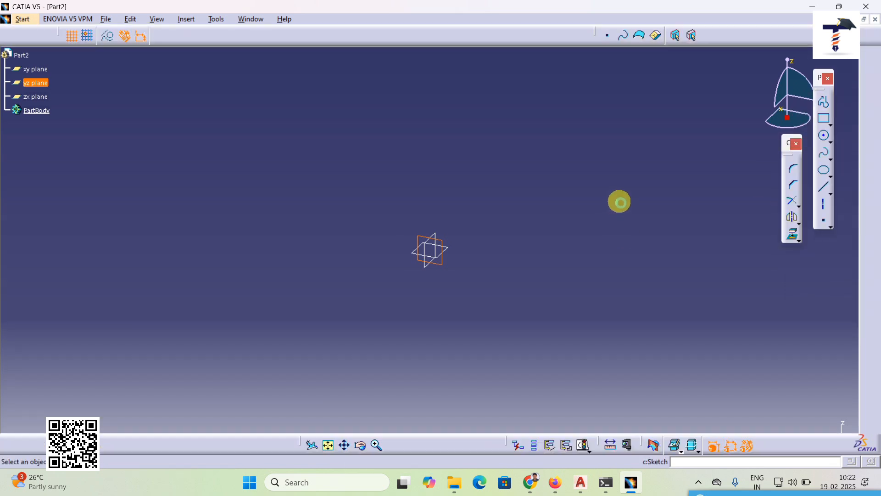
{"action": "left_click", "coordinate": [822, 121]}
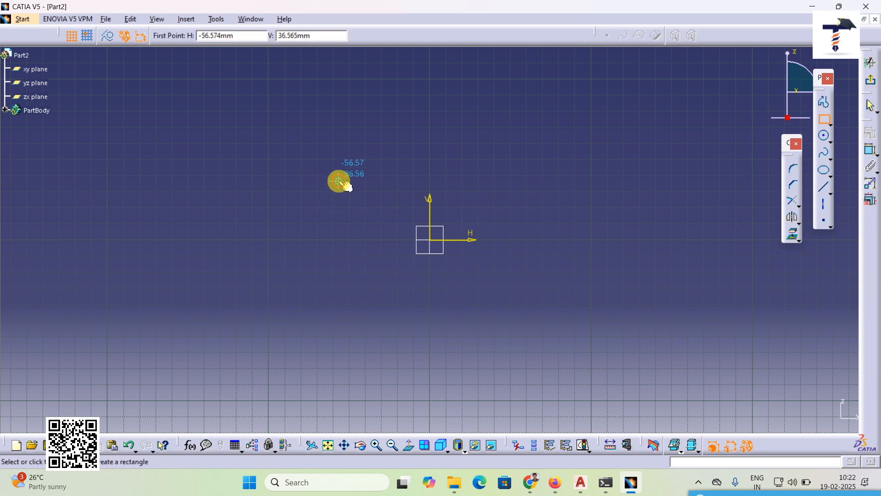
{"action": "left_click", "coordinate": [339, 181]}
{"action": "left_click", "coordinate": [544, 328]}
{"action": "left_click", "coordinate": [871, 80]}
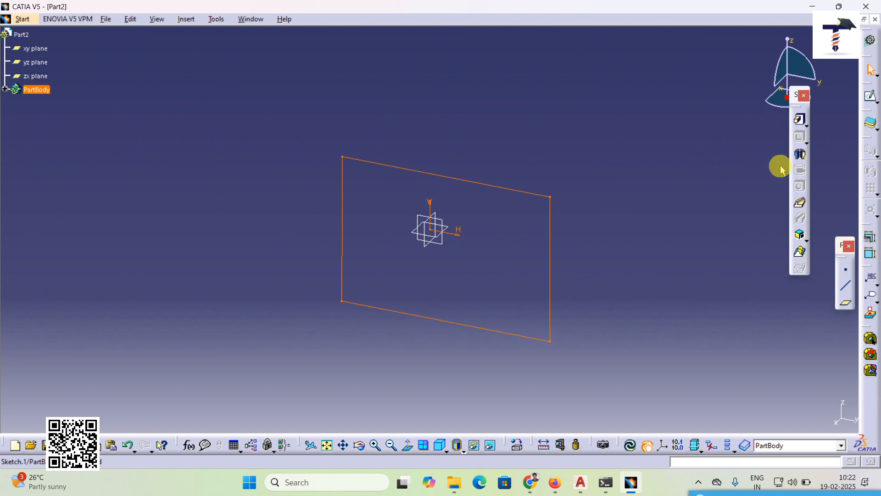
- Start a Drafted Filleted Pad from the rectangle with a 153 mm length and the yz plane as second limit, and inspect its preview
{"action": "left_click", "coordinate": [806, 127]}
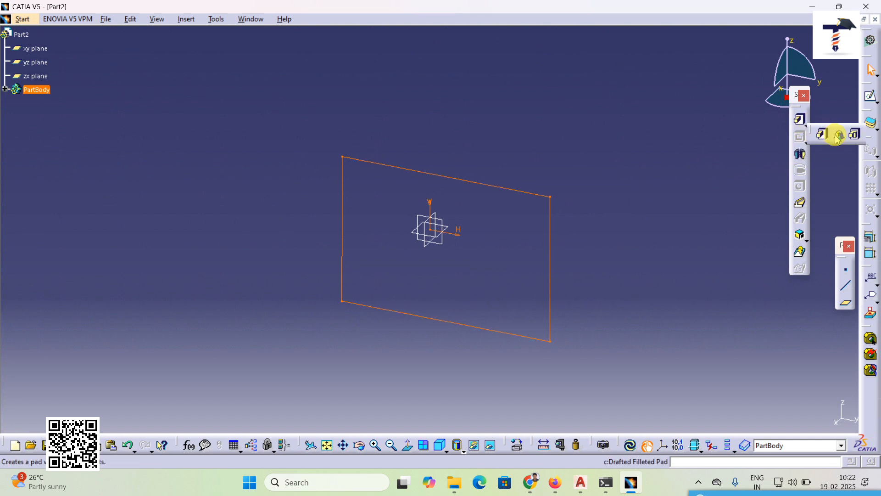
{"action": "left_click", "coordinate": [840, 136]}
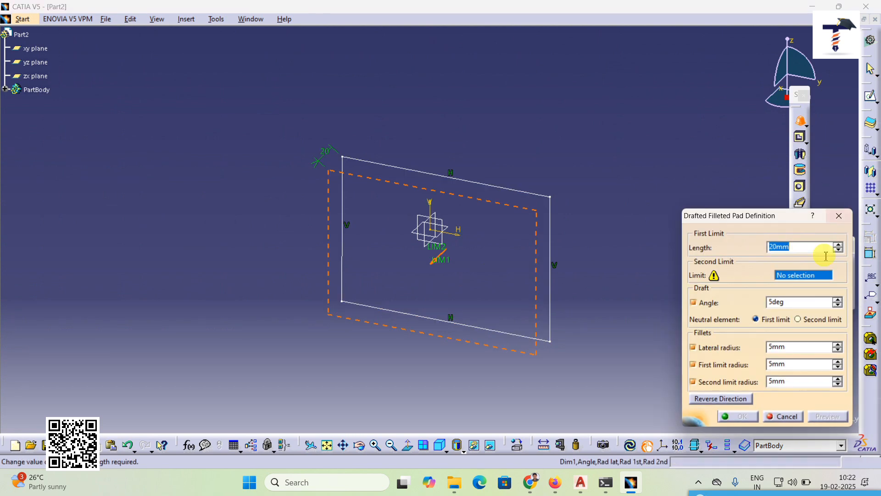
{"action": "left_click_drag", "start_coordinate": [838, 245], "coordinate": [838, 243]}
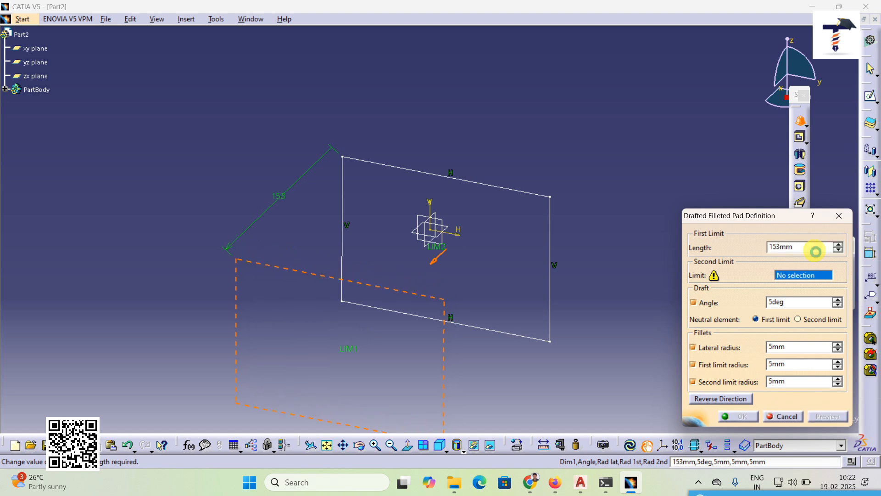
{"action": "mouse_move", "coordinate": [489, 293]}
{"action": "middle_mouse_down"}
{"action": "mouse_move", "coordinate": [484, 226]}
{"action": "mouse_move", "coordinate": [478, 252]}
{"action": "mouse_move", "coordinate": [600, 264]}
{"action": "middle_mouse_up"}
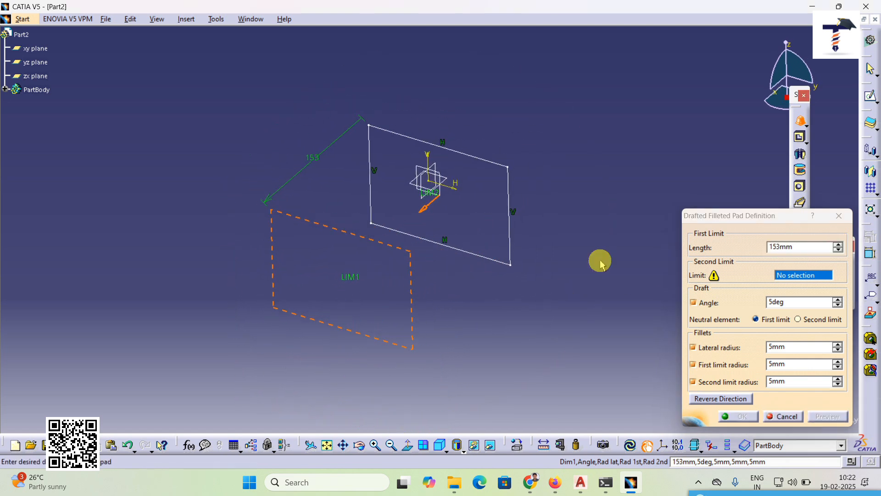
{"action": "left_click", "coordinate": [442, 197]}
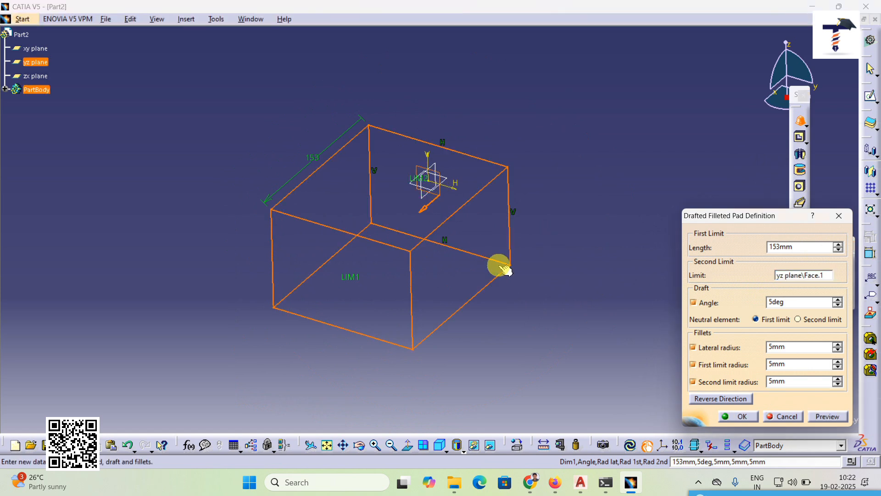
{"action": "left_click", "coordinate": [826, 417]}
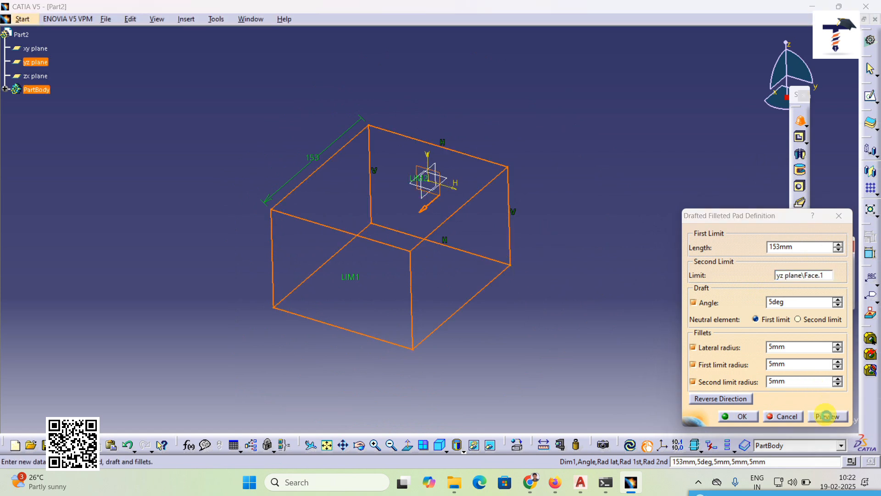
{"action": "middle_click_drag", "start_coordinate": [328, 392], "coordinate": [525, 285]}
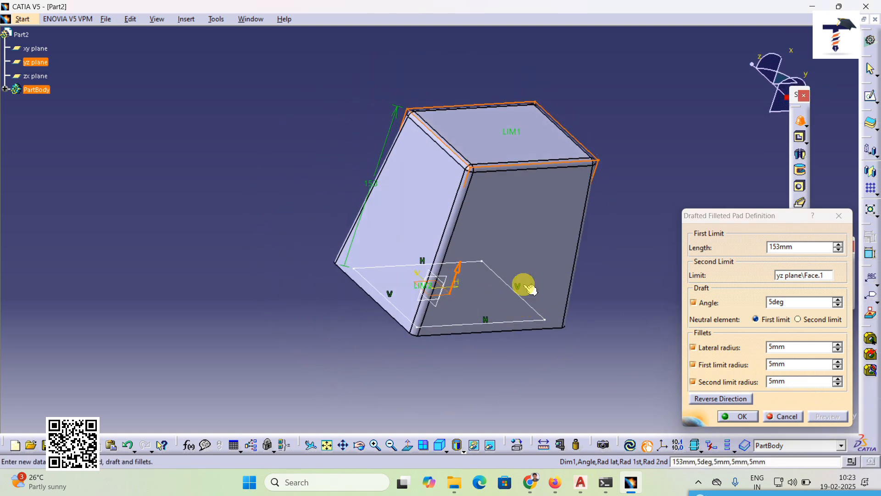
{"action": "middle_click_drag", "start_coordinate": [365, 110], "coordinate": [295, 120]}
{"action": "middle_click_drag", "start_coordinate": [285, 158], "coordinate": [602, 271]}
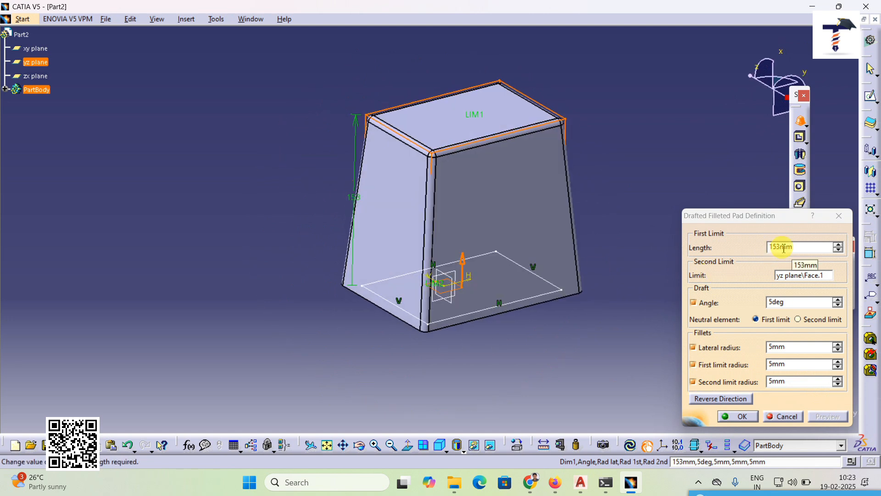
- Set the drafted filleted pad's draft angle to 11 degrees and preview the result
{"action": "left_click", "coordinate": [838, 299]}
{"action": "left_click", "coordinate": [838, 299]}
{"action": "left_click", "coordinate": [828, 417]}
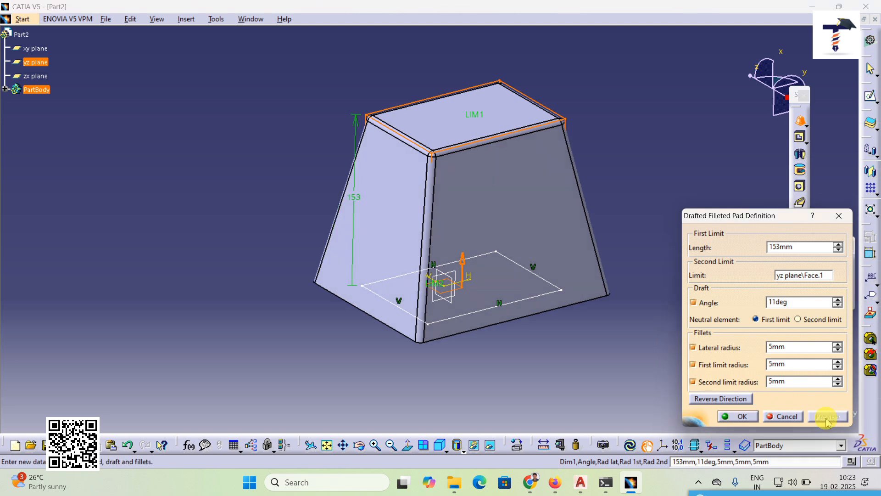
- Set the fillets to 7 mm lateral, 7 mm first limit and 8 mm second limit radius, then complete the drafted filleted pad
{"action": "left_click", "coordinate": [838, 345]}
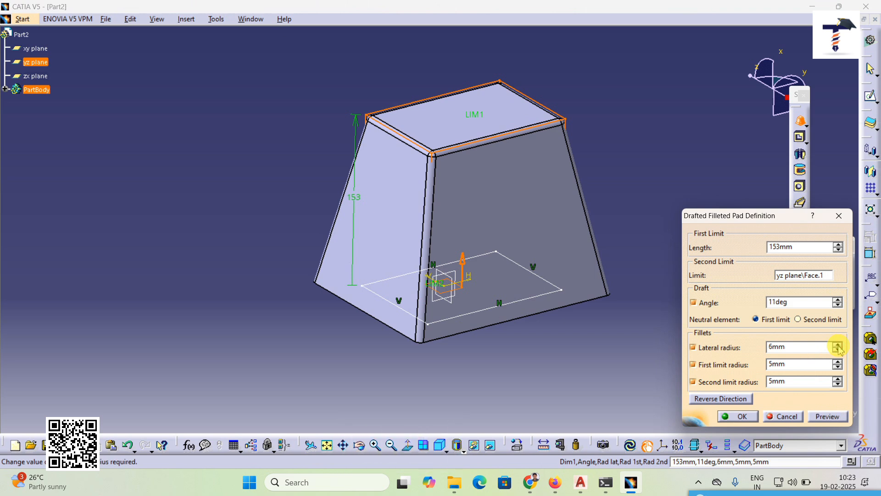
{"action": "left_click", "coordinate": [826, 416]}
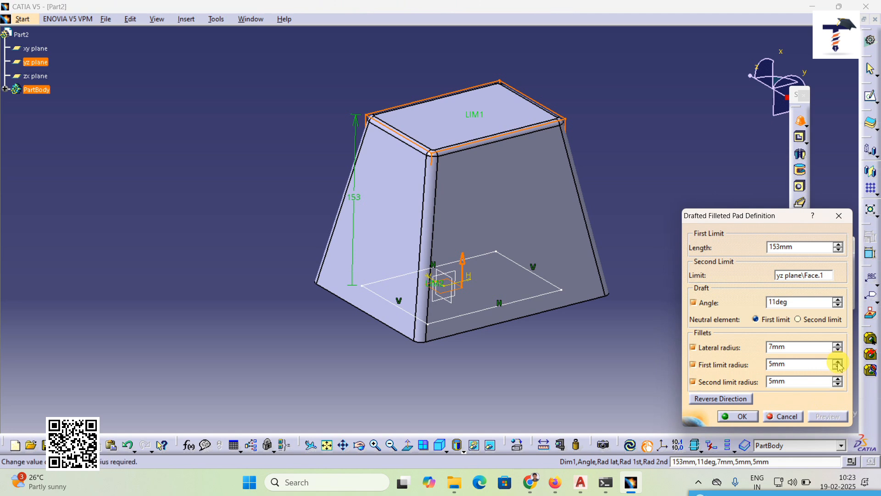
{"action": "left_click", "coordinate": [826, 416]}
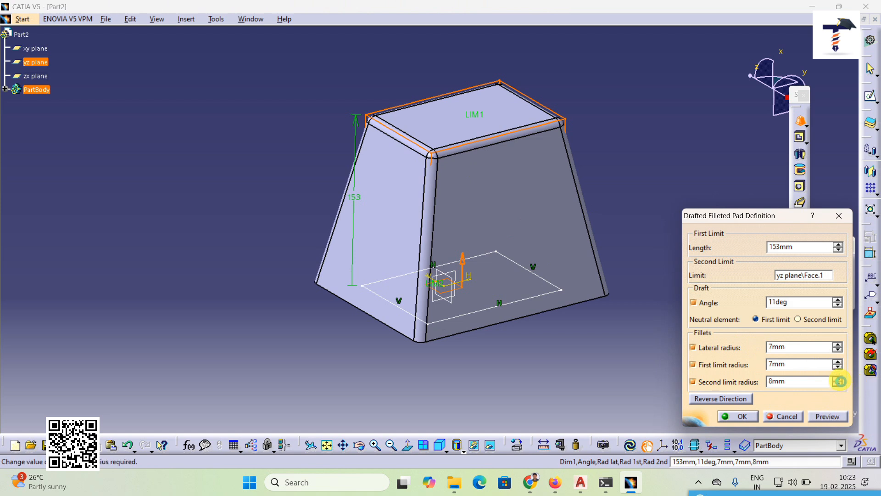
{"action": "left_click", "coordinate": [823, 417]}
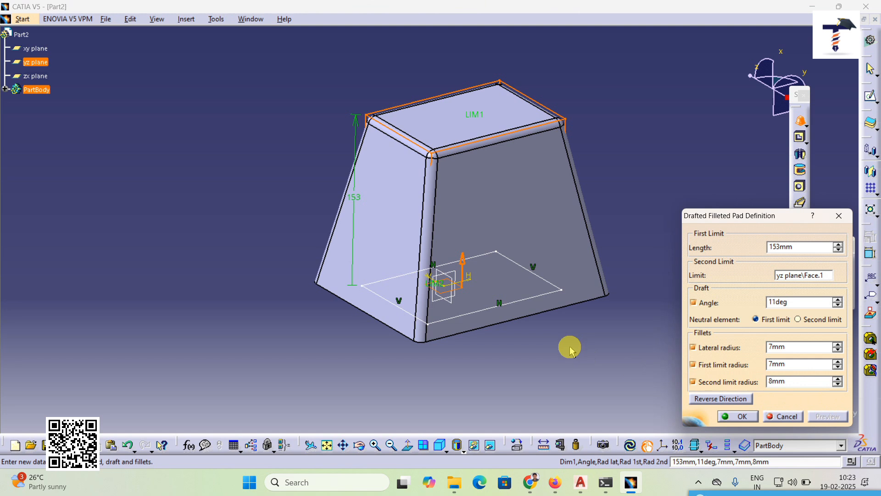
{"action": "left_click", "coordinate": [735, 419]}
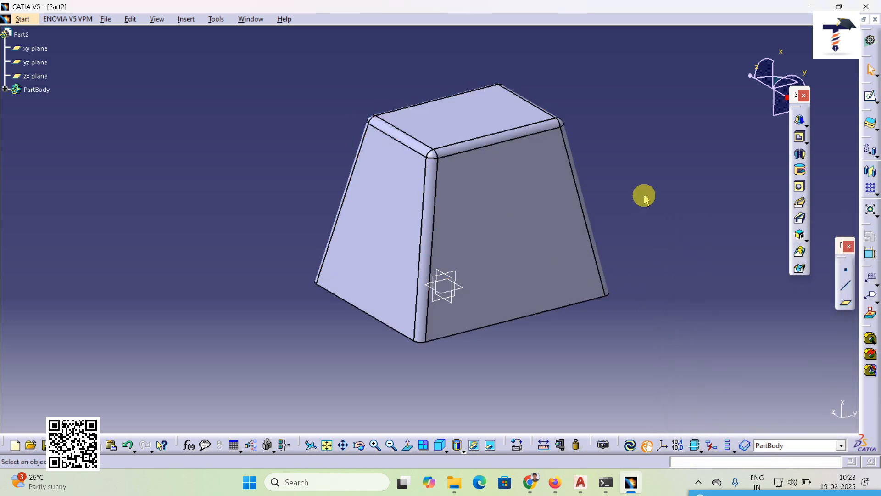
- Create another new Part Design part, keeping the default name and hybrid design
{"action": "left_click", "coordinate": [22, 19]}
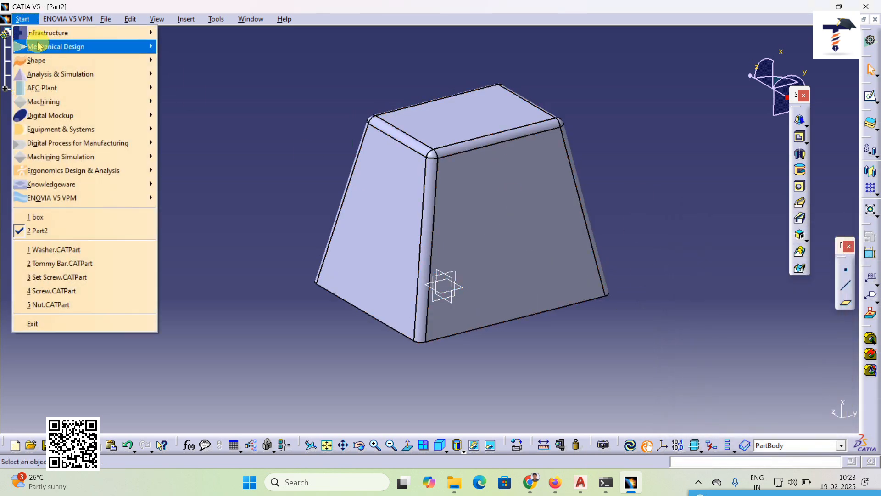
{"action": "mouse_move", "coordinate": [39, 46]}
{"action": "left_click", "coordinate": [184, 50]}
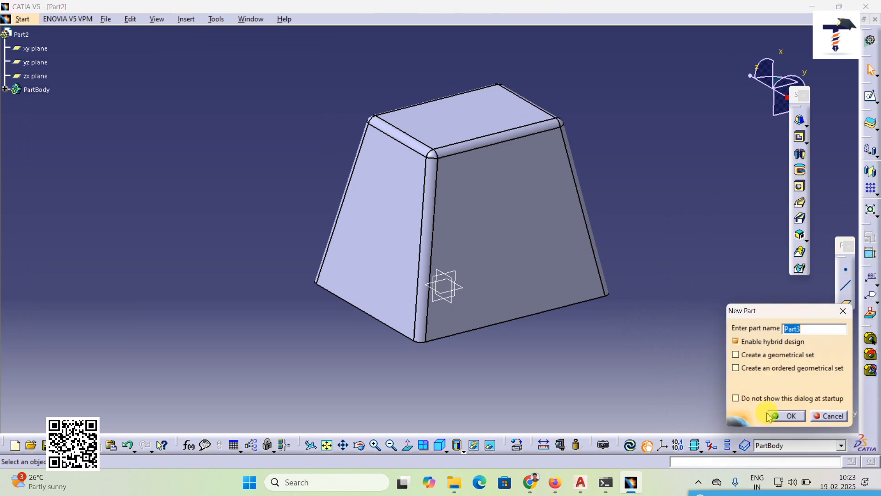
{"action": "left_click", "coordinate": [786, 416]}
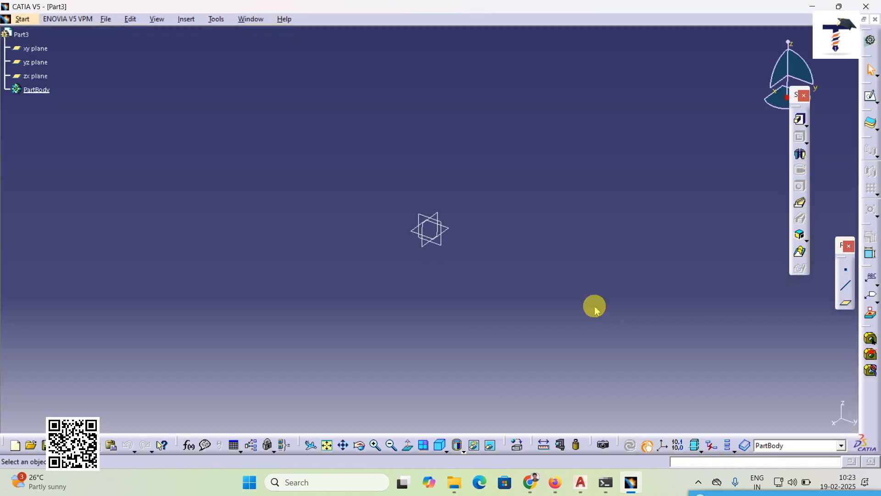
- Sketch a rectangle about 150 mm wide and 100 mm high around the origin on the new part's yz plane
{"action": "left_click", "coordinate": [441, 242]}
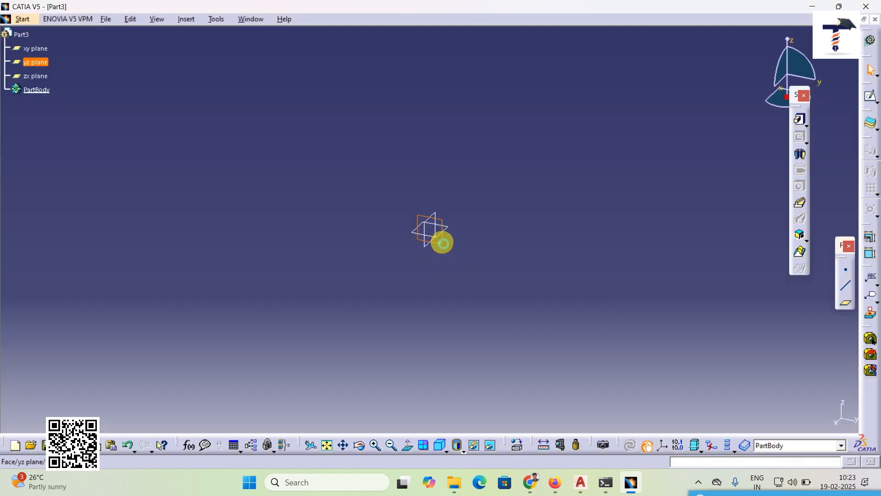
{"action": "left_click", "coordinate": [871, 96]}
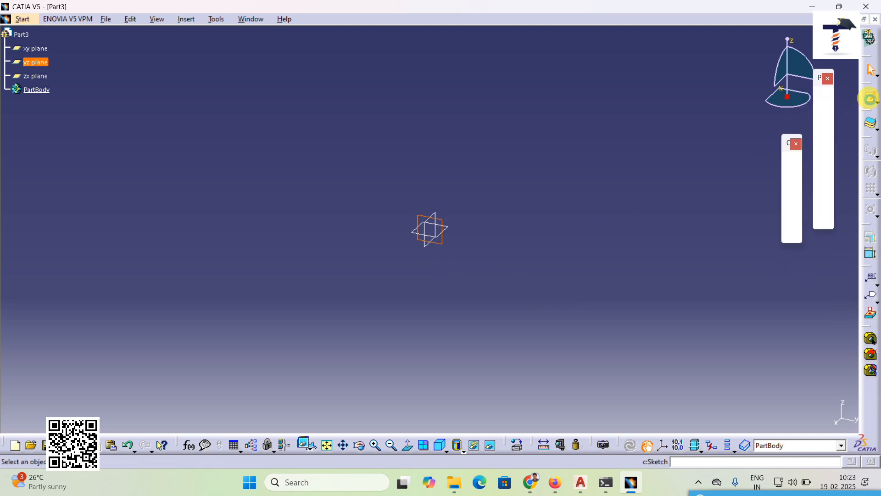
{"action": "left_click", "coordinate": [824, 118]}
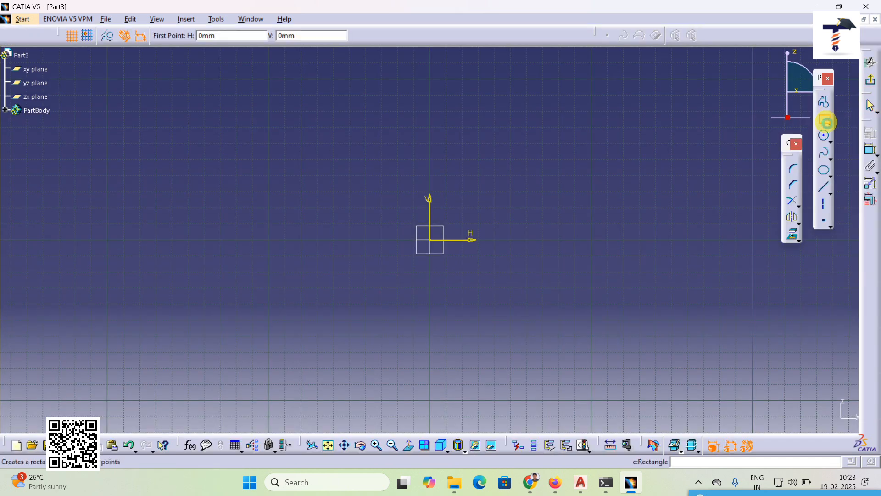
{"action": "left_click", "coordinate": [315, 170]}
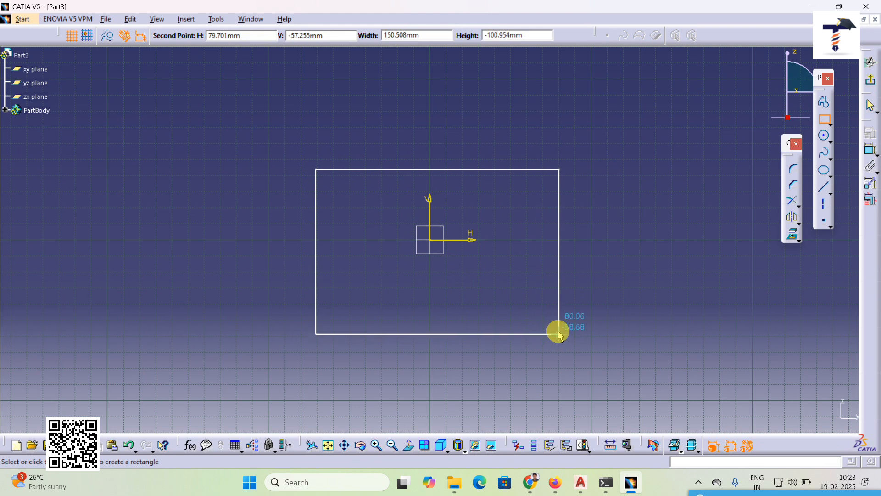
{"action": "left_click", "coordinate": [550, 327]}
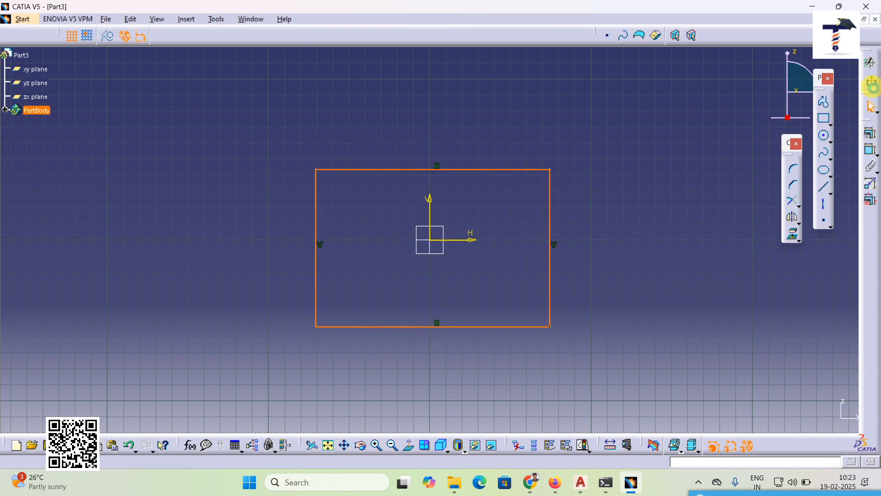
{"action": "left_click", "coordinate": [873, 85]}
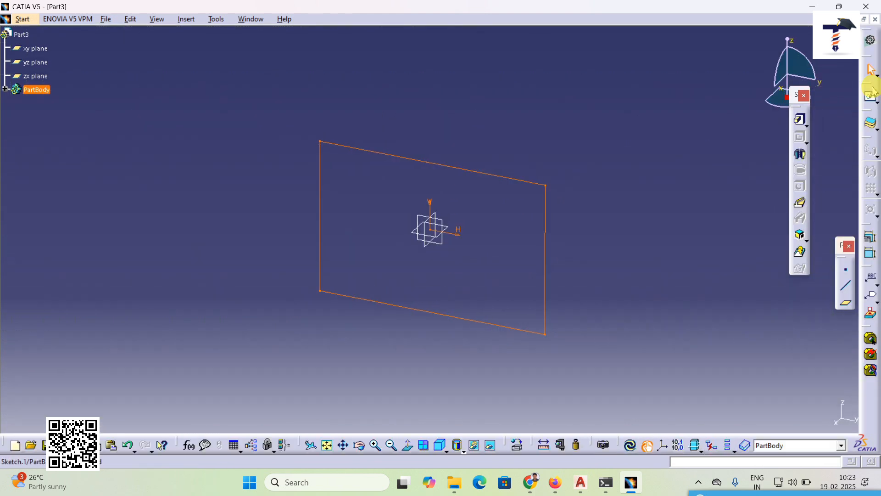
{"action": "left_click", "coordinate": [799, 120]}
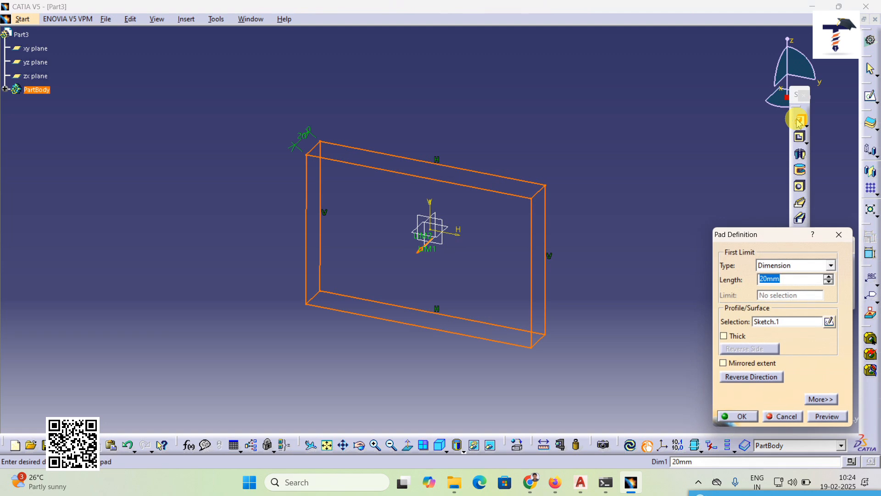
{"action": "left_click", "coordinate": [784, 417]}
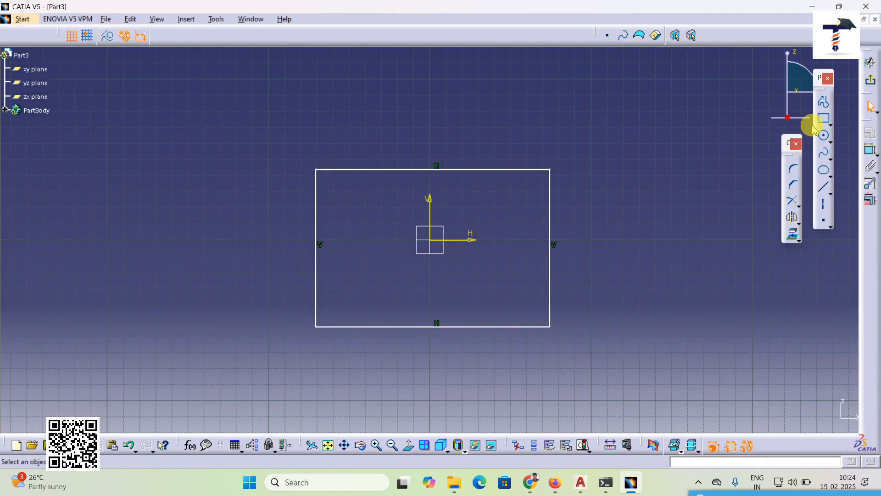
- Add a smaller rectangle inside the first one and a circle near its centre to the same sketch, and finish the sketch
{"action": "left_click", "coordinate": [824, 119]}
{"action": "left_click", "coordinate": [363, 198]}
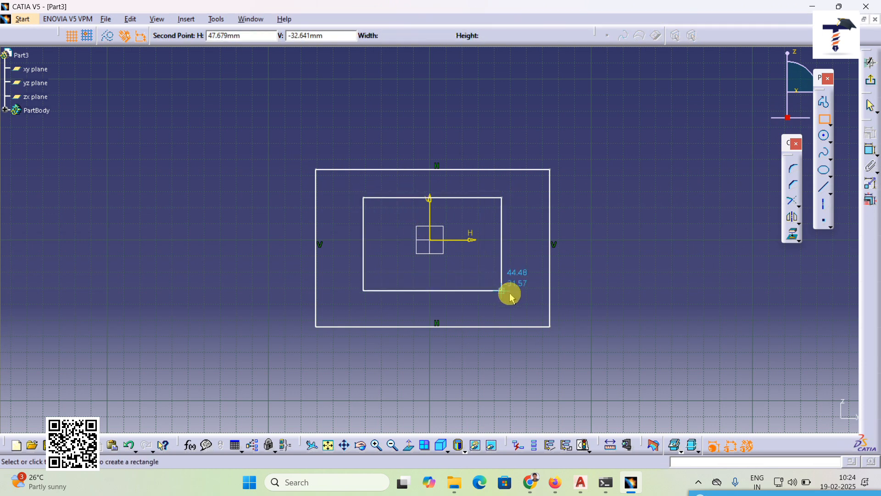
{"action": "left_click", "coordinate": [523, 299]}
{"action": "left_click", "coordinate": [824, 145]}
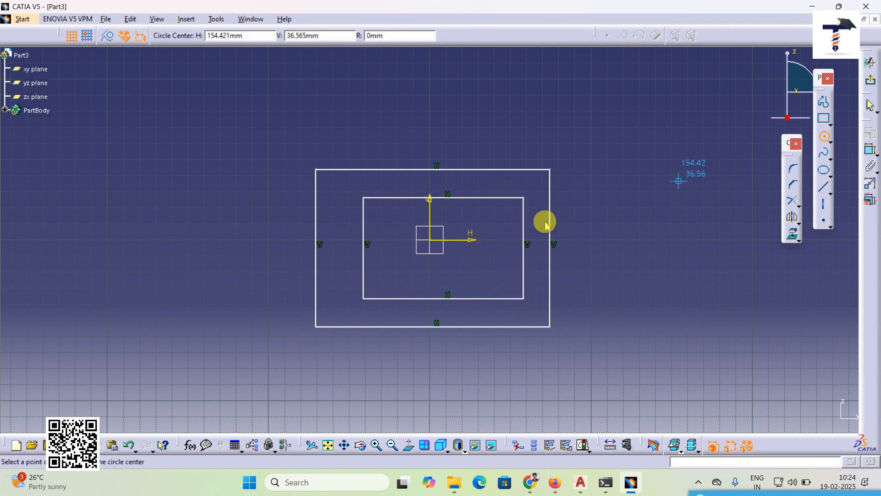
{"action": "left_click", "coordinate": [449, 242]}
{"action": "left_click", "coordinate": [458, 223]}
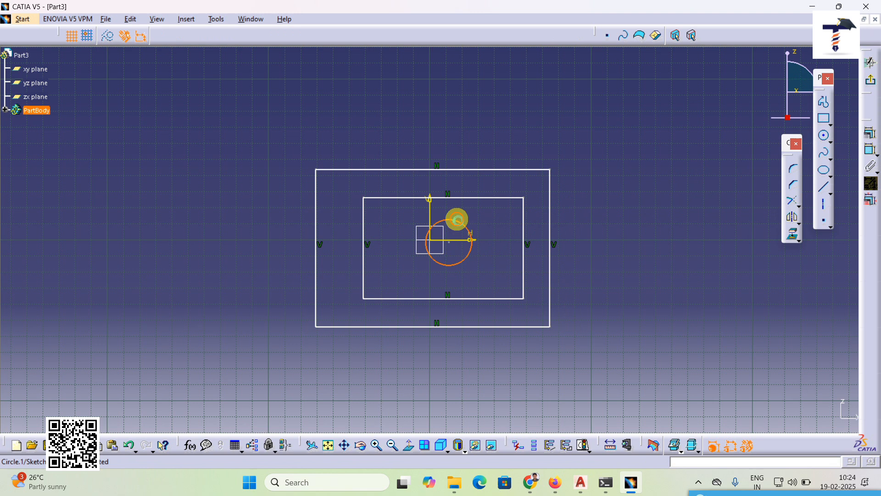
{"action": "left_click", "coordinate": [872, 83]}
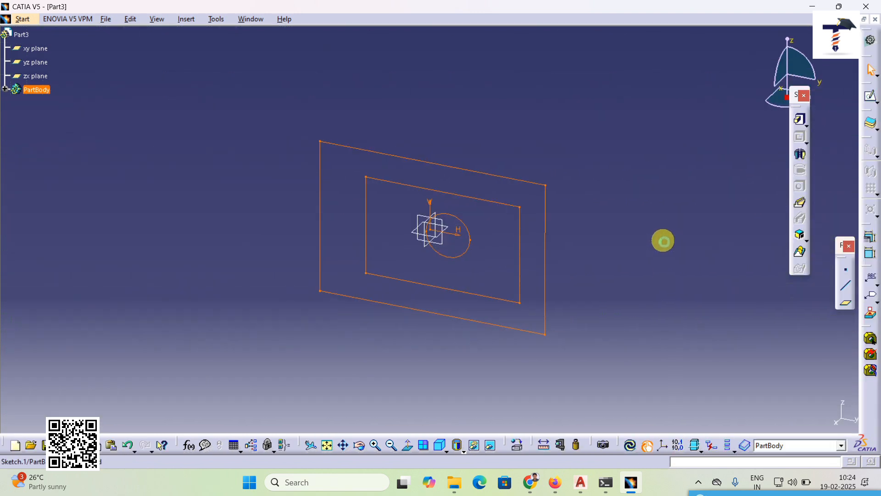
- Start a Multi-Pad from the sketch, setting the first extrusion domain to 19 mm and the second to 5 mm
{"action": "left_click", "coordinate": [804, 123]}
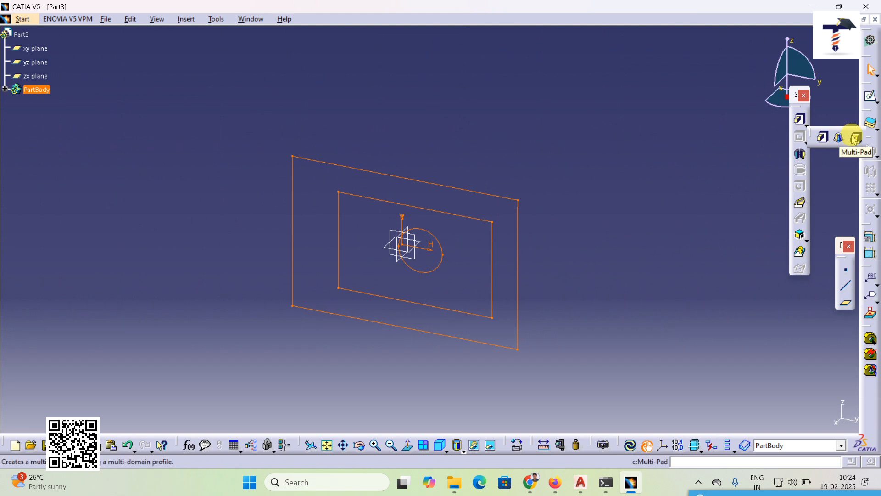
{"action": "left_click", "coordinate": [855, 138]}
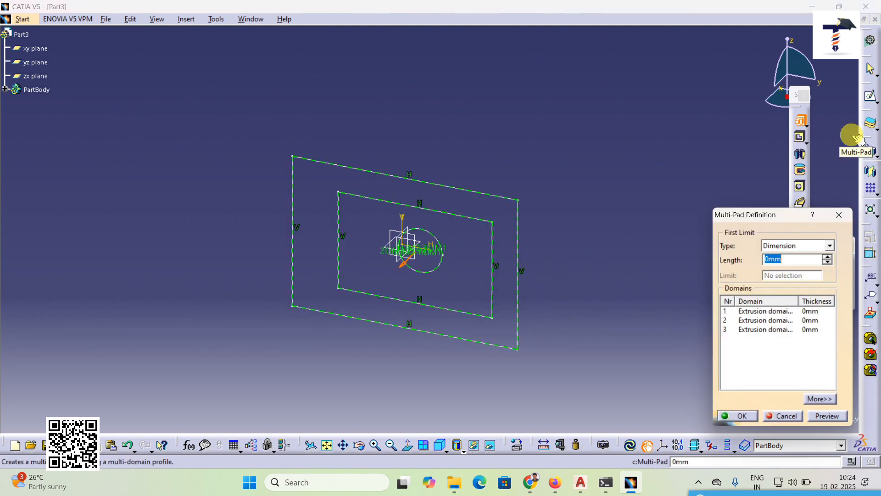
{"action": "left_click", "coordinate": [810, 311]}
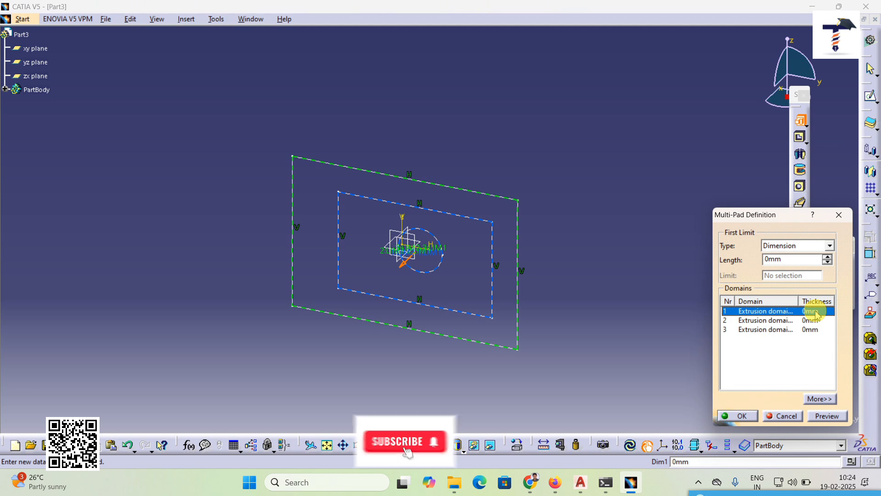
{"action": "left_click", "coordinate": [827, 257]}
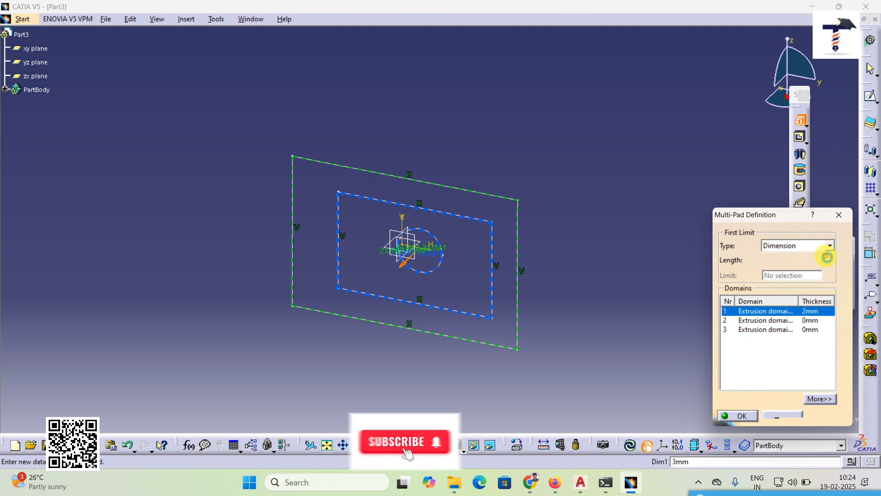
{"action": "left_click", "coordinate": [813, 322]}
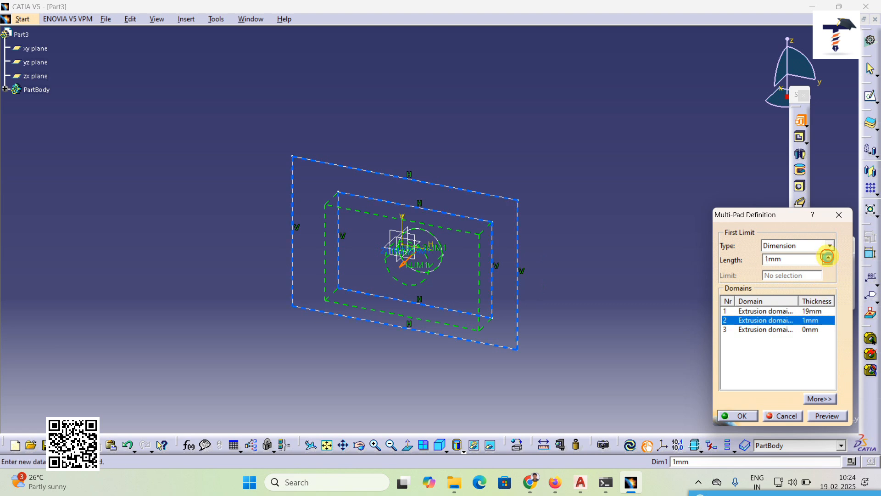
- Set the third, circular extrusion domain to about 50 mm thickness and complete the multi-pad
{"action": "left_click", "coordinate": [771, 330]}
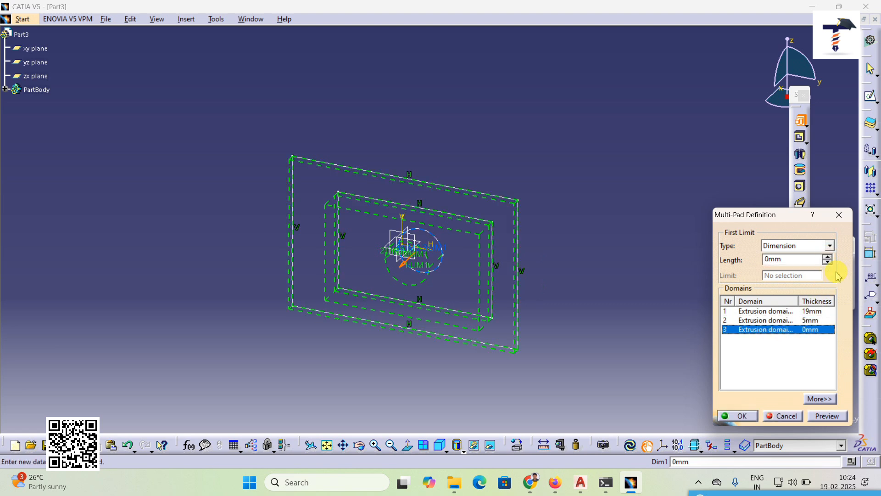
{"action": "left_click", "coordinate": [828, 258]}
{"action": "left_click", "coordinate": [828, 257]}
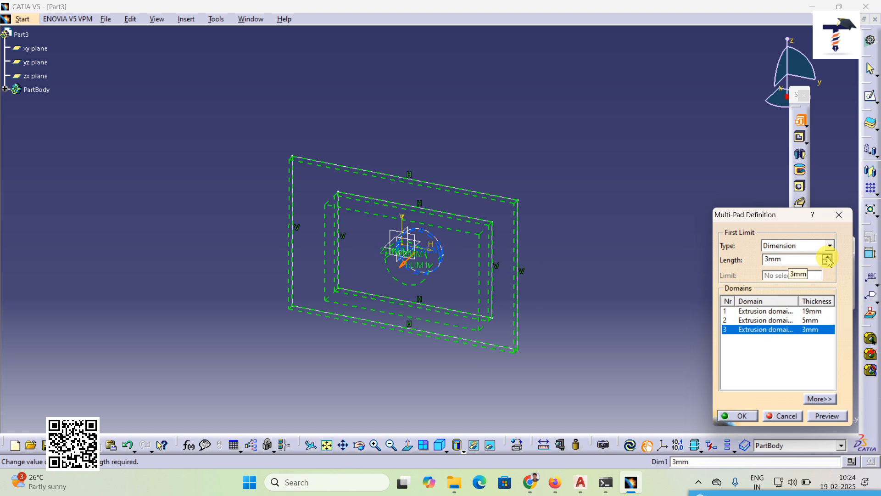
{"action": "left_click", "coordinate": [827, 258]}
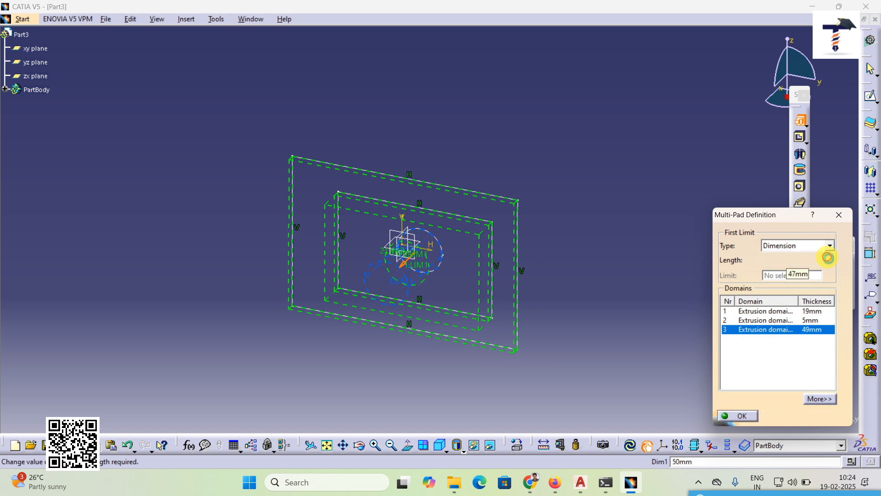
{"action": "left_click", "coordinate": [738, 415]}
{"action": "middle_click_drag", "start_coordinate": [377, 377], "coordinate": [543, 199]}
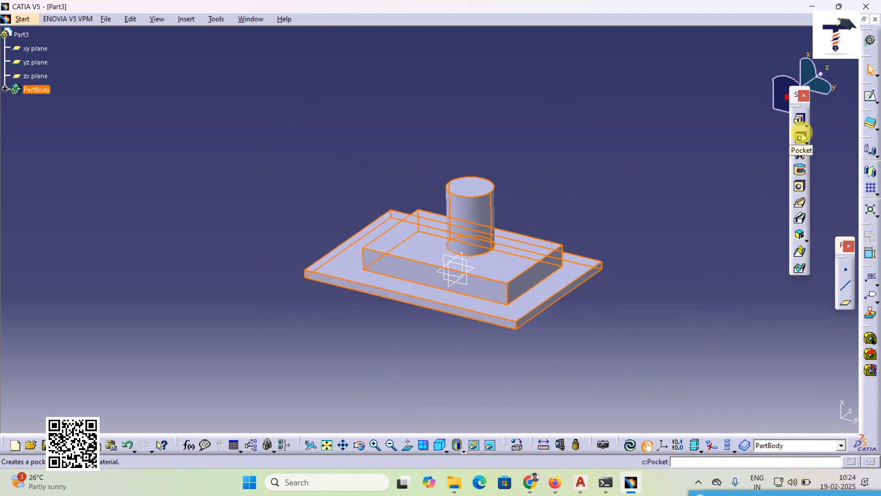
- Create a new Part Design part with the default name Part4 and hybrid design enabled
{"action": "left_click", "coordinate": [22, 19]}
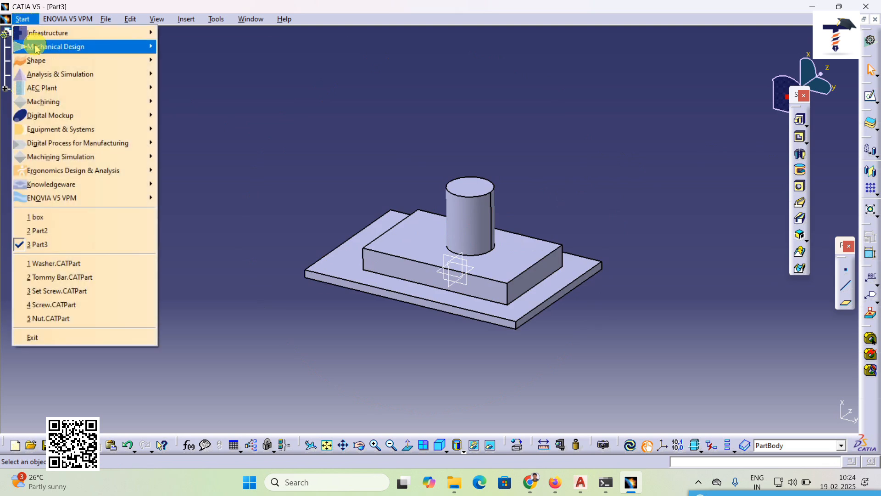
{"action": "mouse_move", "coordinate": [37, 48]}
{"action": "left_click", "coordinate": [196, 50]}
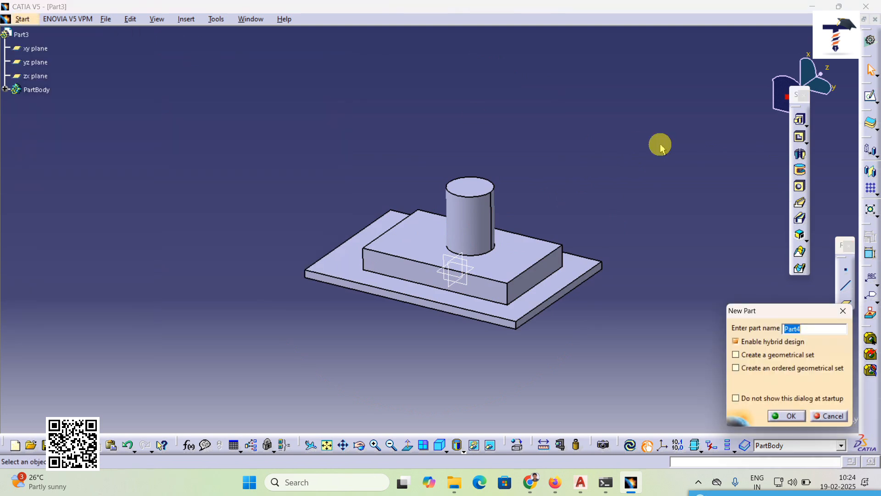
{"action": "left_click", "coordinate": [786, 416]}
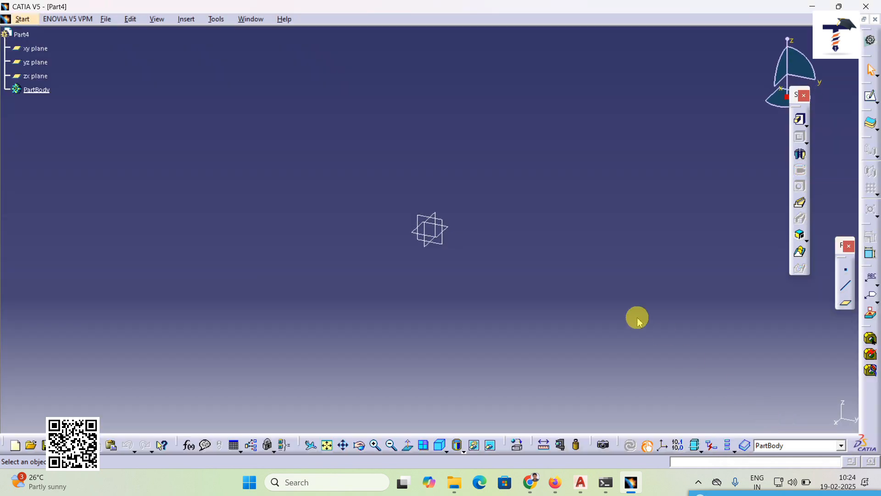
- Sketch a rectangle about 175 mm wide and 120 mm high around the origin on the yz plane
{"action": "left_click", "coordinate": [442, 242]}
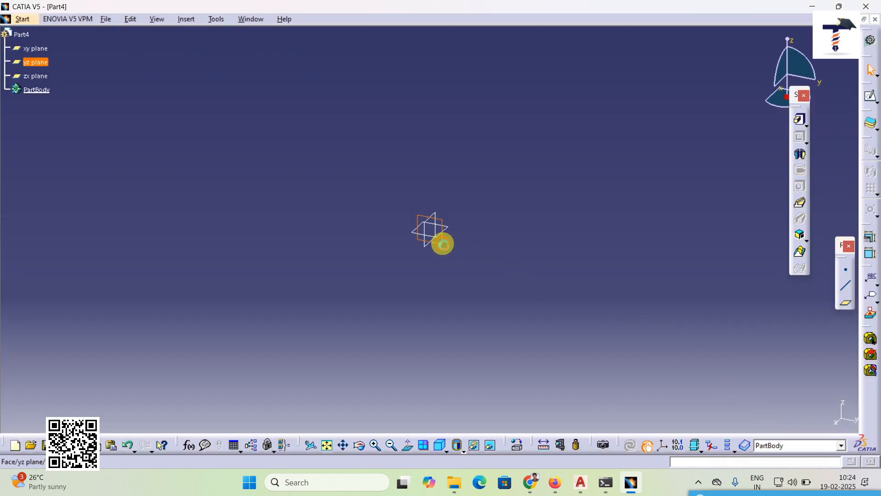
{"action": "left_click", "coordinate": [808, 124]}
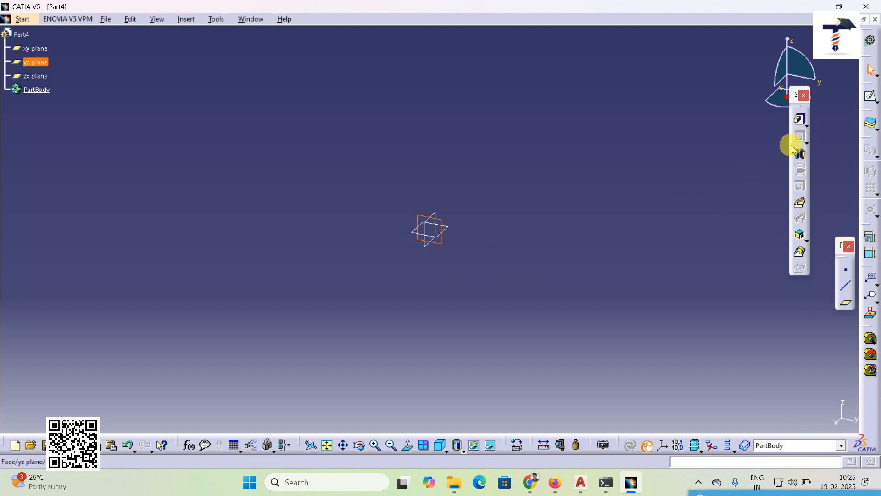
{"action": "left_click", "coordinate": [875, 100]}
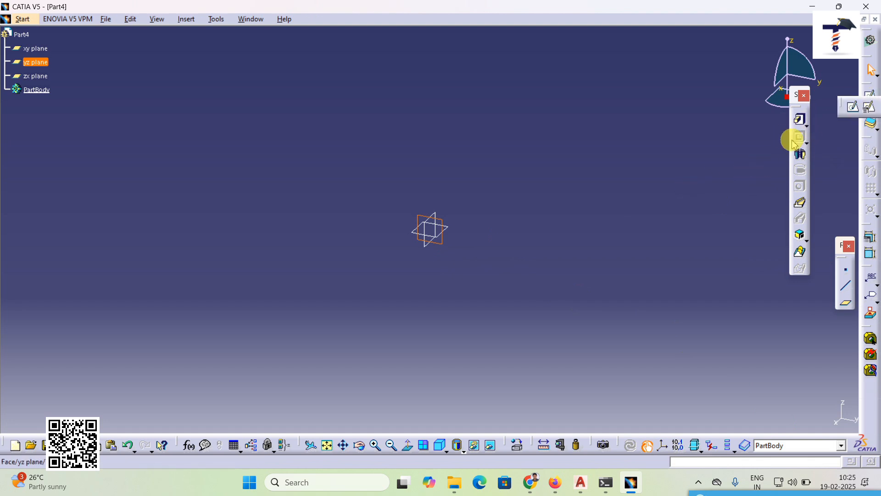
{"action": "left_click", "coordinate": [858, 106]}
{"action": "left_click", "coordinate": [824, 118]}
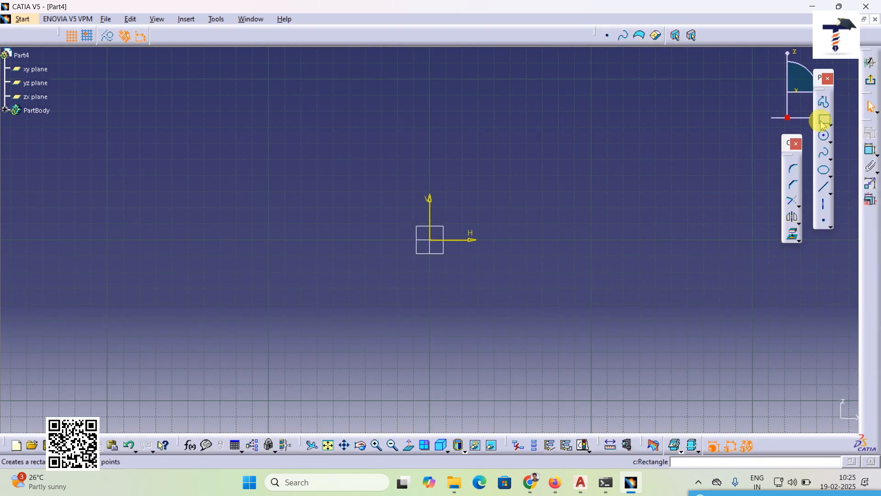
{"action": "left_click", "coordinate": [297, 160]}
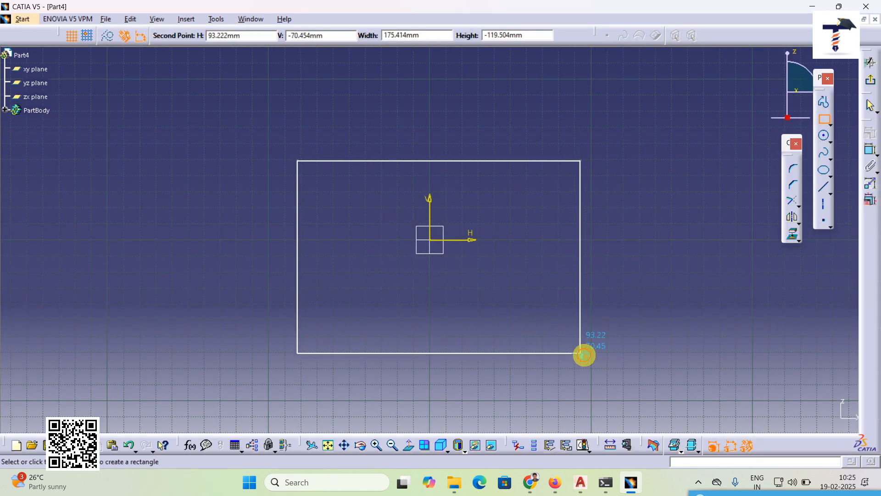
{"action": "left_click", "coordinate": [582, 354]}
{"action": "left_click", "coordinate": [873, 83]}
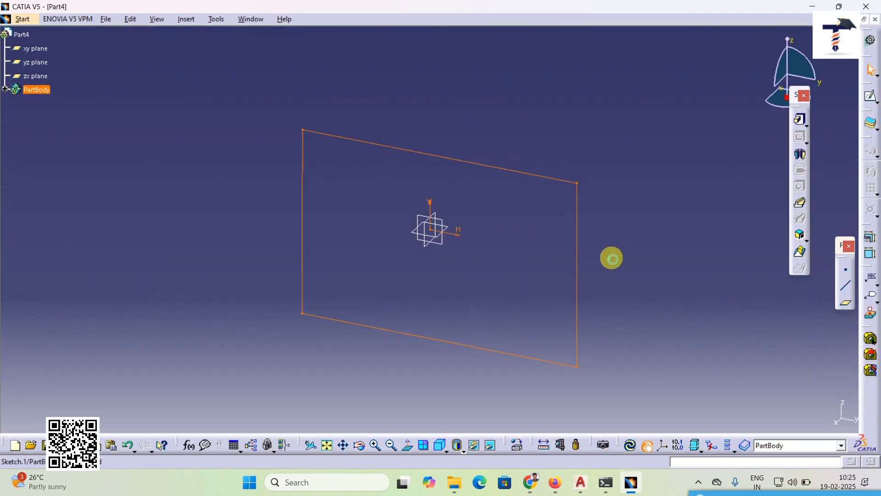
- Pad the rectangle into a solid block with a length of about 74 mm and mirrored extent
{"action": "left_click", "coordinate": [800, 120]}
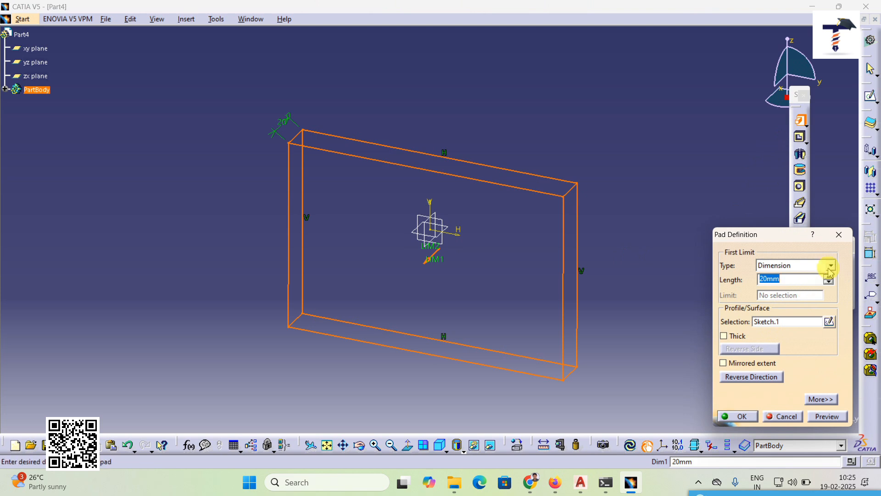
{"action": "left_click_drag", "start_coordinate": [829, 276], "coordinate": [829, 277]}
{"action": "left_click", "coordinate": [751, 364]}
{"action": "left_click", "coordinate": [739, 417]}
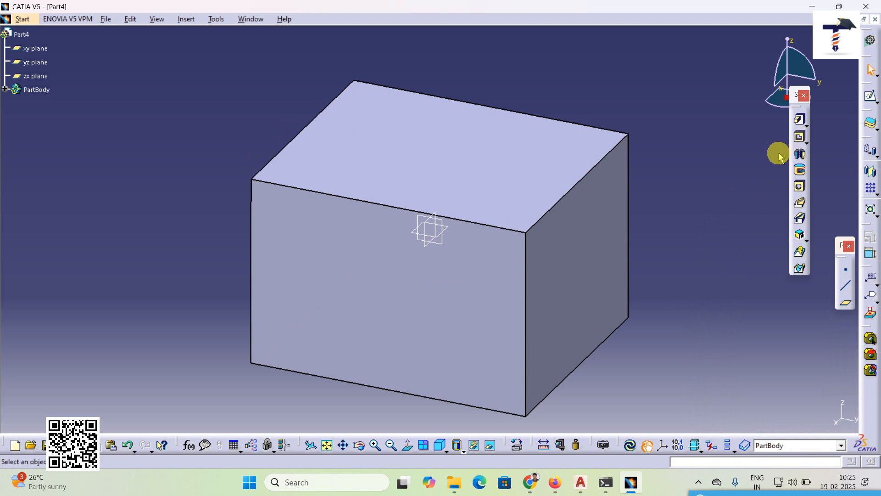
- Sketch a smaller rectangle around the origin on the block's large front face, inside its edges, and finish the sketch
{"action": "left_click", "coordinate": [486, 299]}
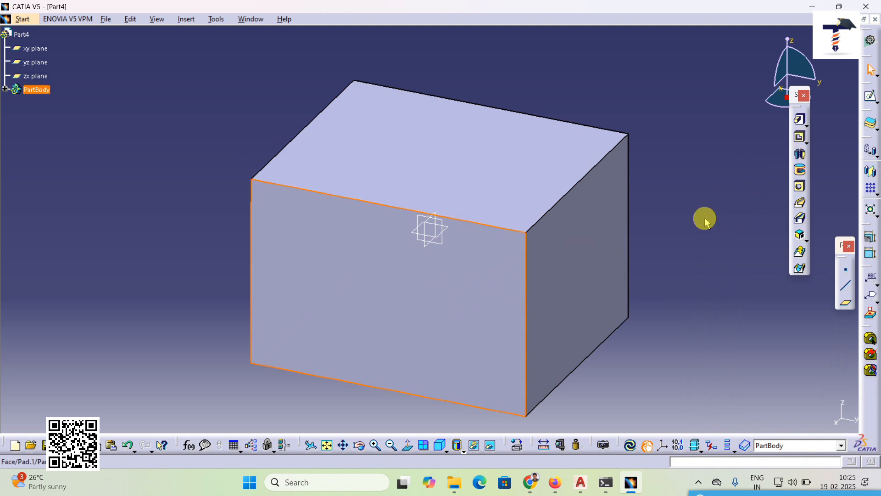
{"action": "left_click", "coordinate": [871, 98]}
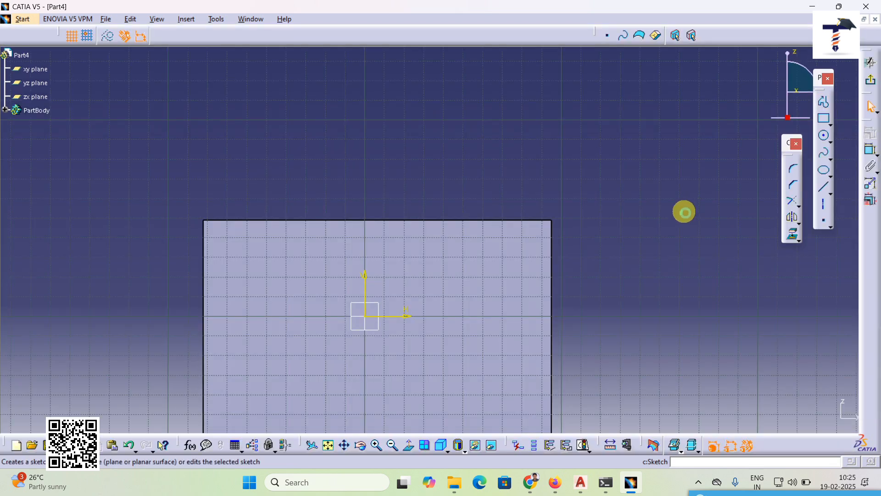
{"action": "left_click", "coordinate": [327, 447]}
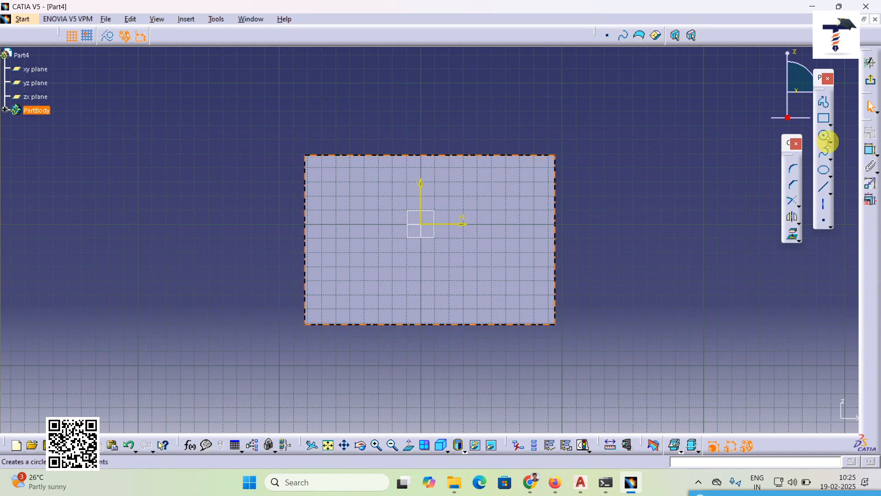
{"action": "left_click", "coordinate": [824, 119]}
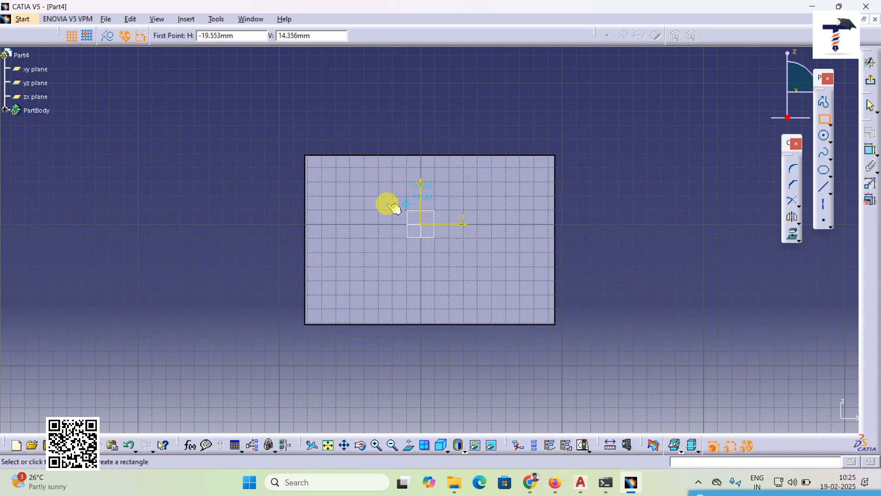
{"action": "left_click", "coordinate": [354, 193]}
{"action": "left_click", "coordinate": [498, 293]}
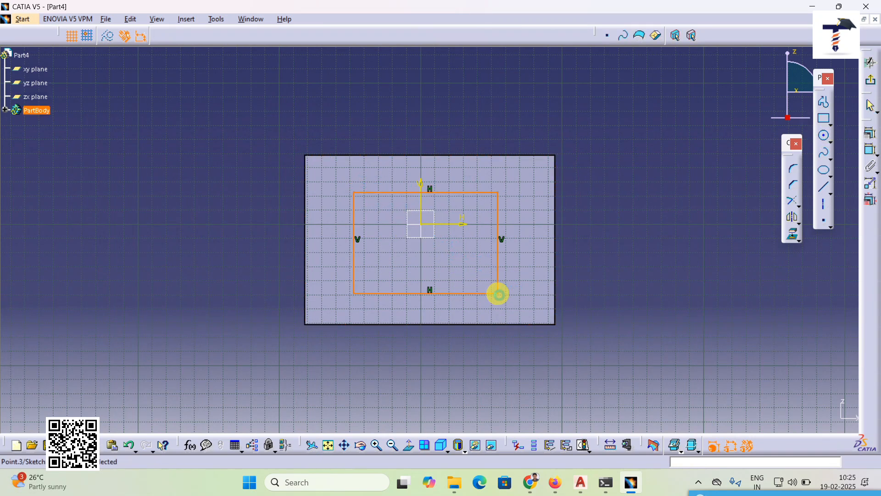
{"action": "left_click", "coordinate": [871, 106]}
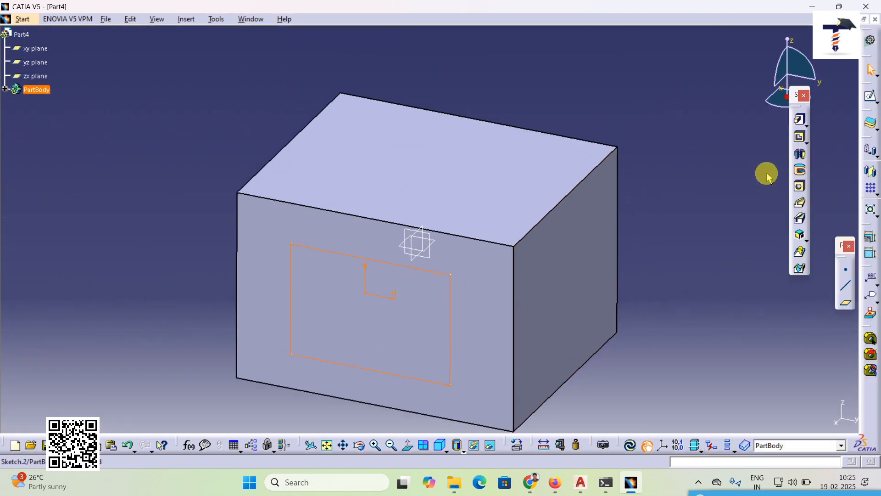
- Cut a thick-profile pocket 74 mm deep into the block from the inner rectangle, with Thickness1 set to 4 mm
{"action": "left_click", "coordinate": [801, 138]}
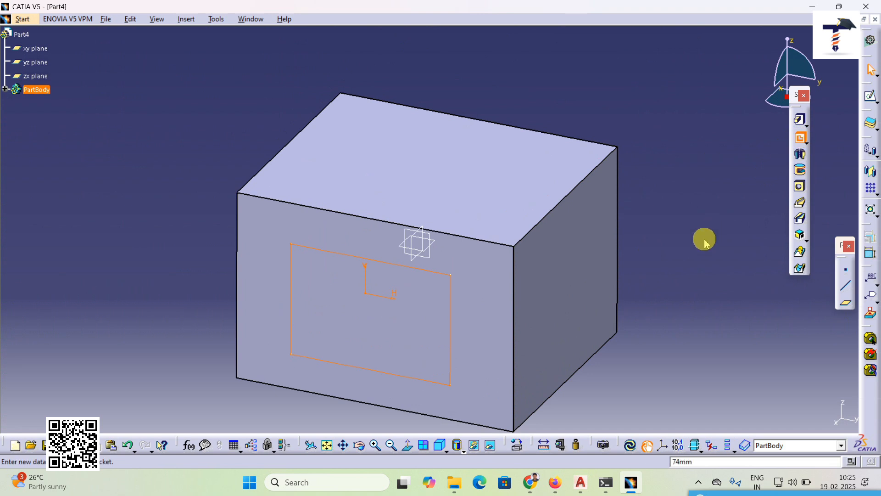
{"action": "left_click", "coordinate": [827, 417]}
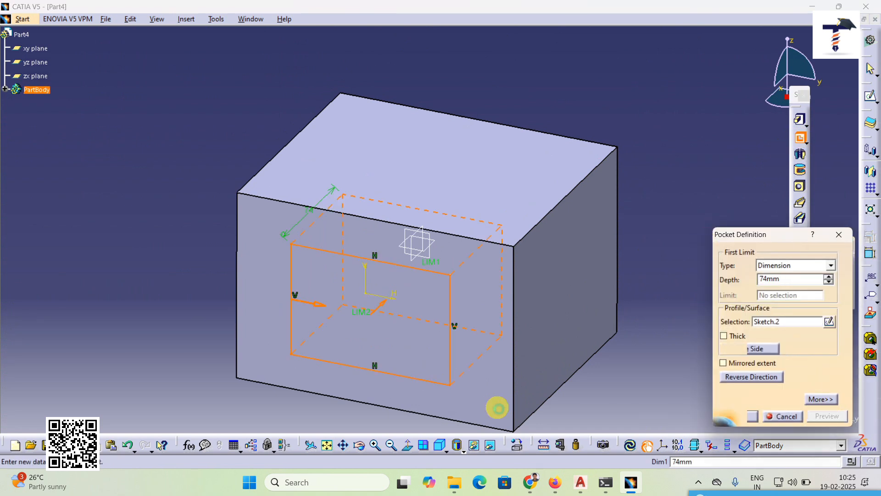
{"action": "middle_click_drag", "start_coordinate": [367, 391], "coordinate": [427, 272]}
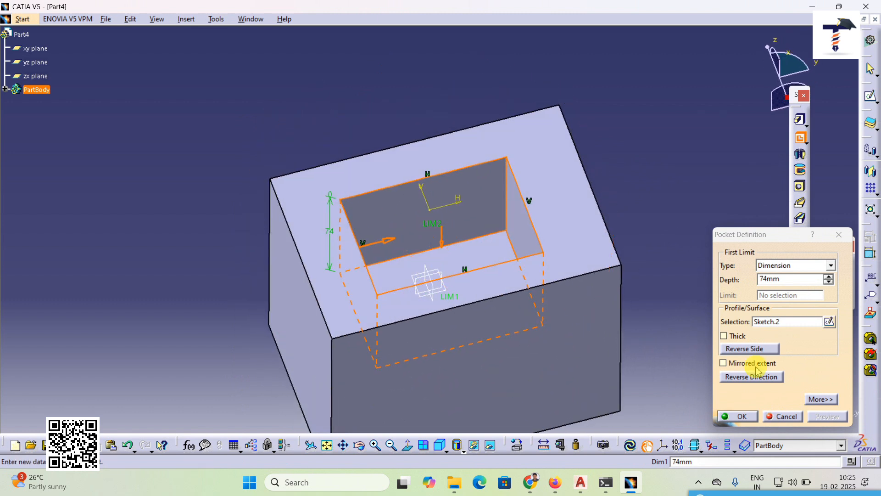
{"action": "left_click", "coordinate": [739, 341]}
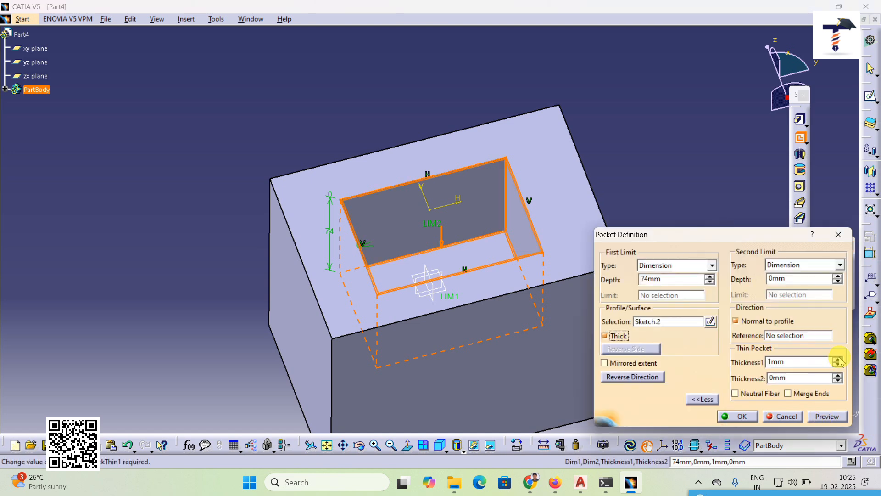
{"action": "left_click", "coordinate": [838, 359]}
{"action": "left_click", "coordinate": [838, 359]}
{"action": "left_click", "coordinate": [827, 416]}
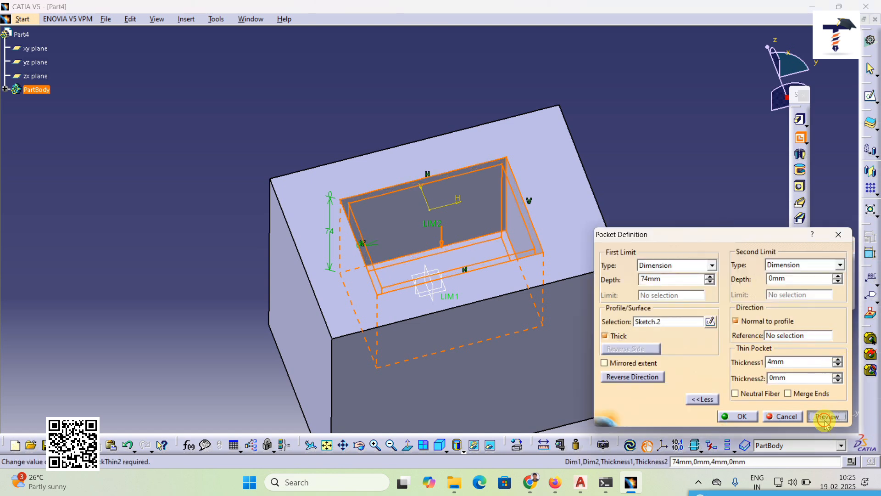
{"action": "middle_click_drag", "start_coordinate": [542, 336], "coordinate": [379, 227]}
{"action": "middle_click_drag", "start_coordinate": [332, 202], "coordinate": [381, 251]}
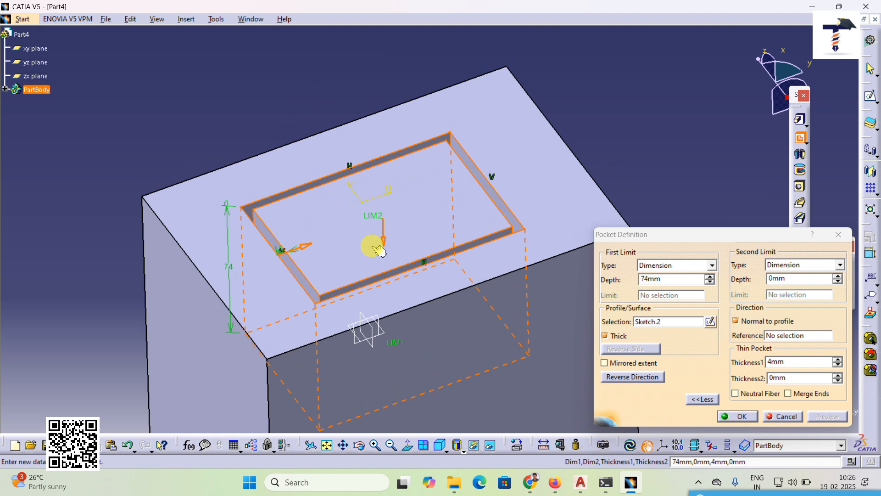
{"action": "left_click", "coordinate": [747, 420]}
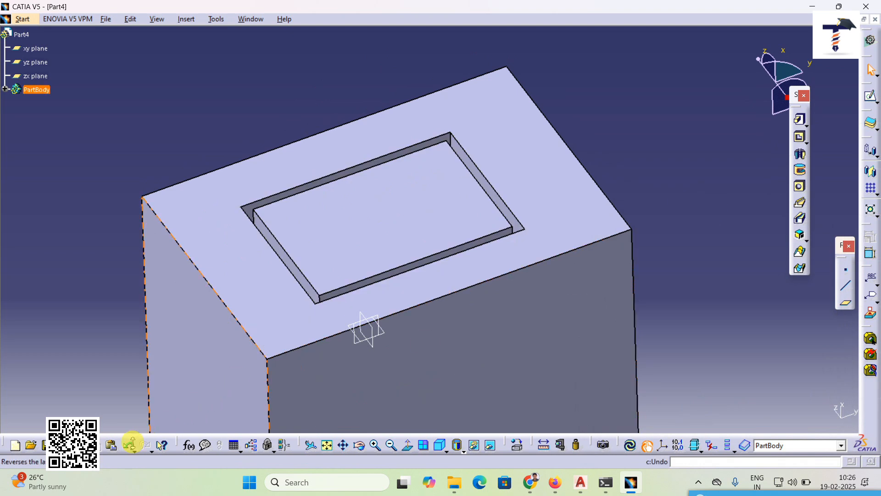
- Undo the thin pocket and its rectangle sketch, restore the block's pad, and update the part
{"action": "left_click", "coordinate": [130, 446]}
{"action": "left_click", "coordinate": [130, 447]}
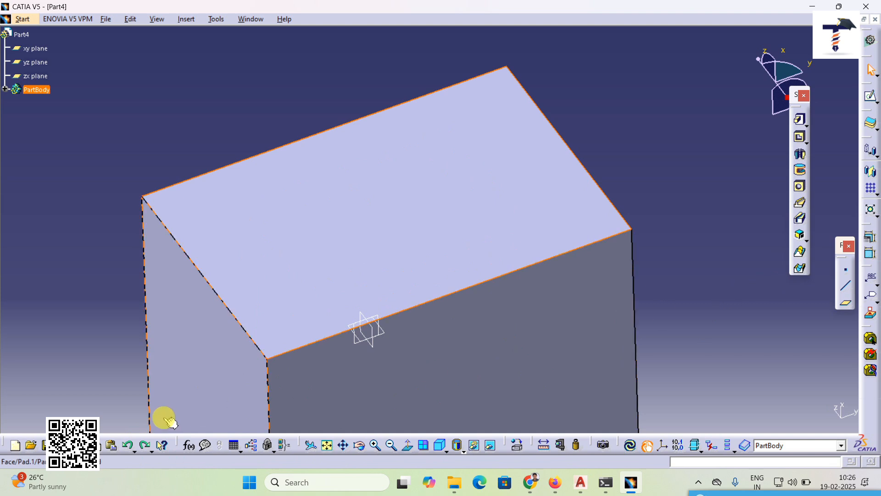
{"action": "left_click", "coordinate": [128, 445]}
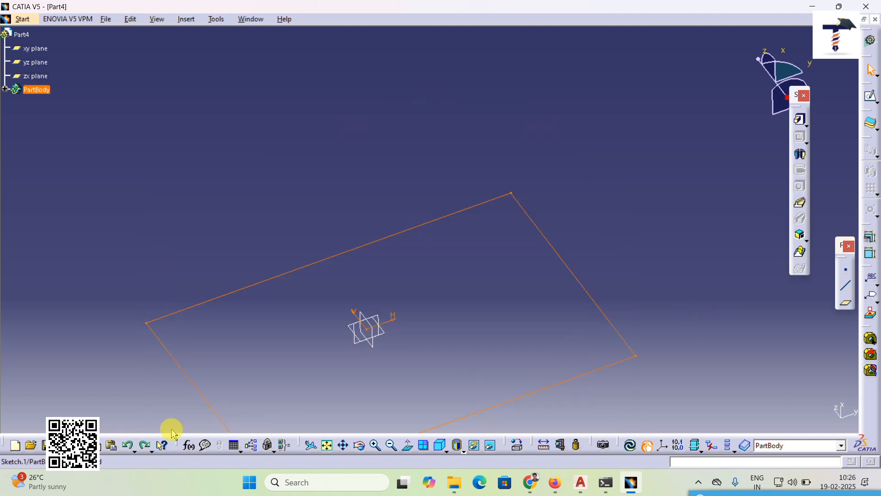
{"action": "left_click", "coordinate": [145, 445]}
{"action": "middle_click_drag", "start_coordinate": [604, 308], "coordinate": [608, 279], "text": "ctrl"}
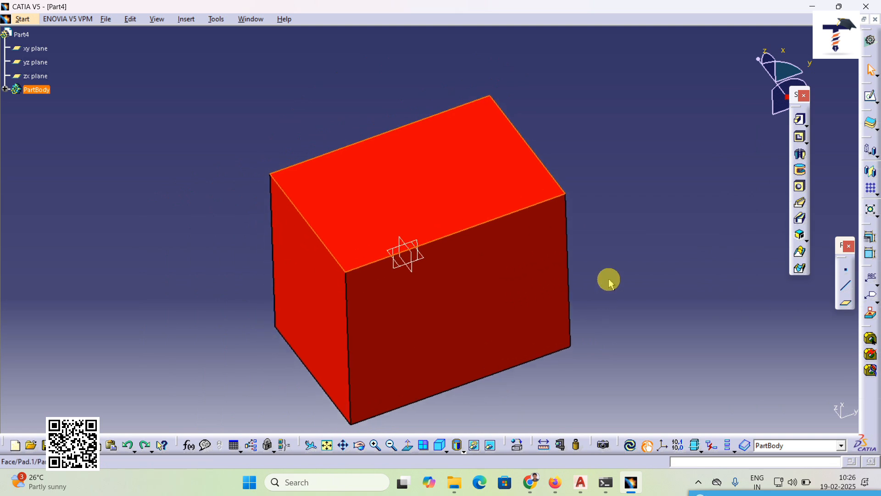
{"action": "left_click", "coordinate": [631, 447]}
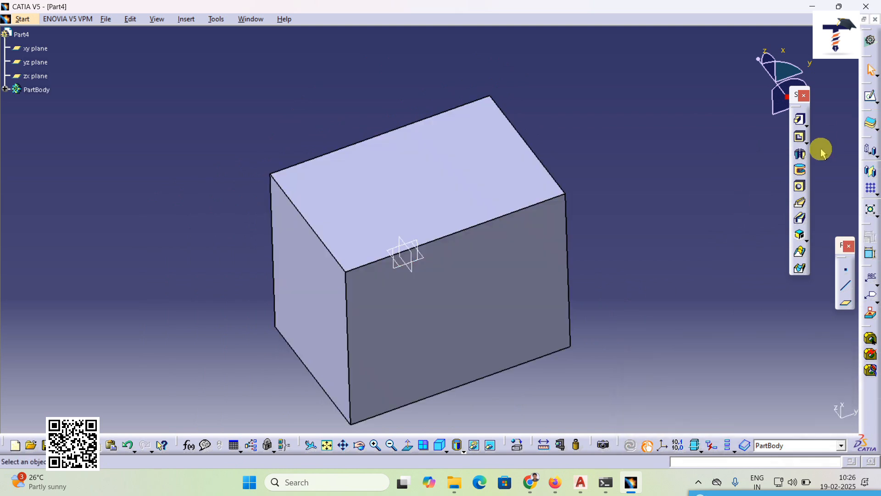
- Sketch a smaller rectangle around the origin on the block's upper face, inside its edges, and finish the sketch
{"action": "left_click", "coordinate": [807, 143]}
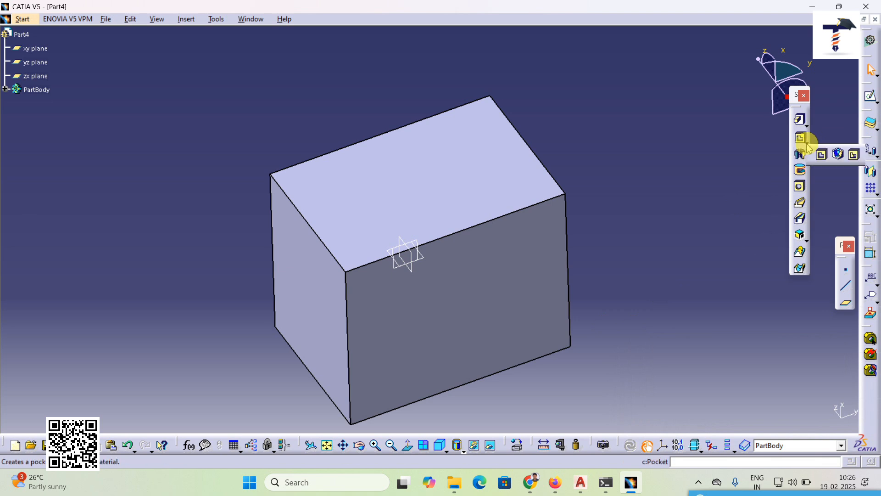
{"action": "left_click", "coordinate": [836, 156]}
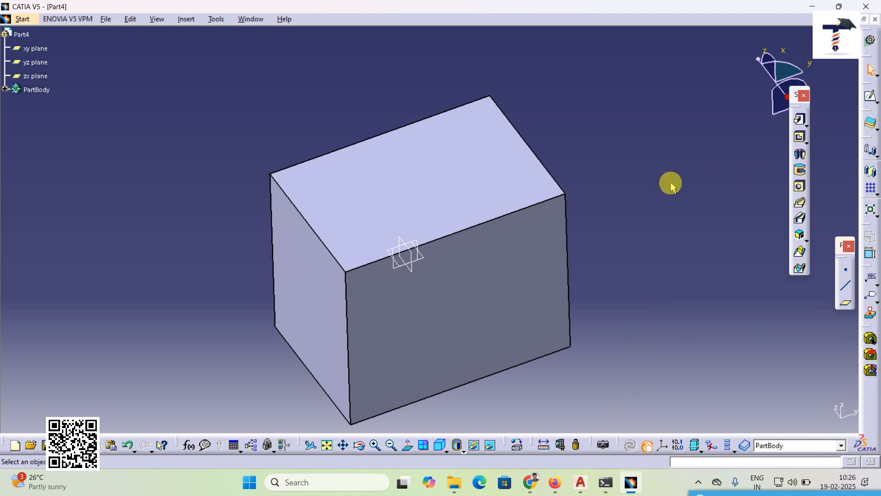
{"action": "left_click", "coordinate": [452, 198]}
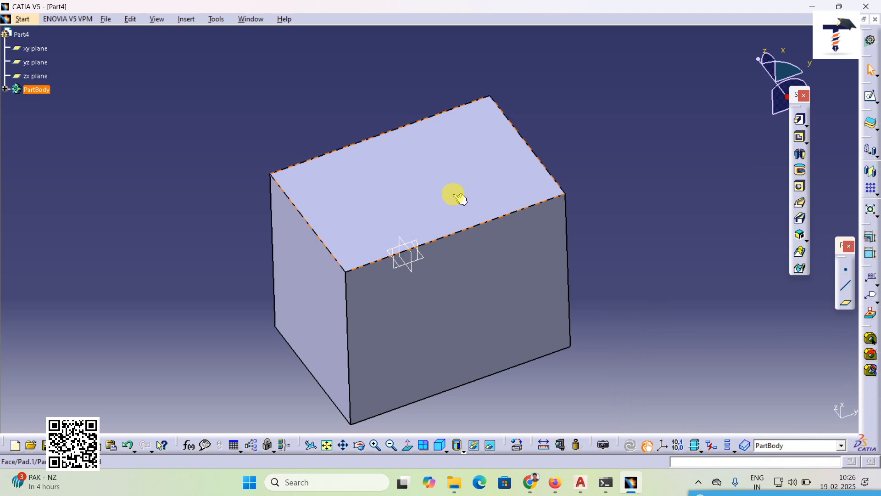
{"action": "left_click", "coordinate": [870, 98]}
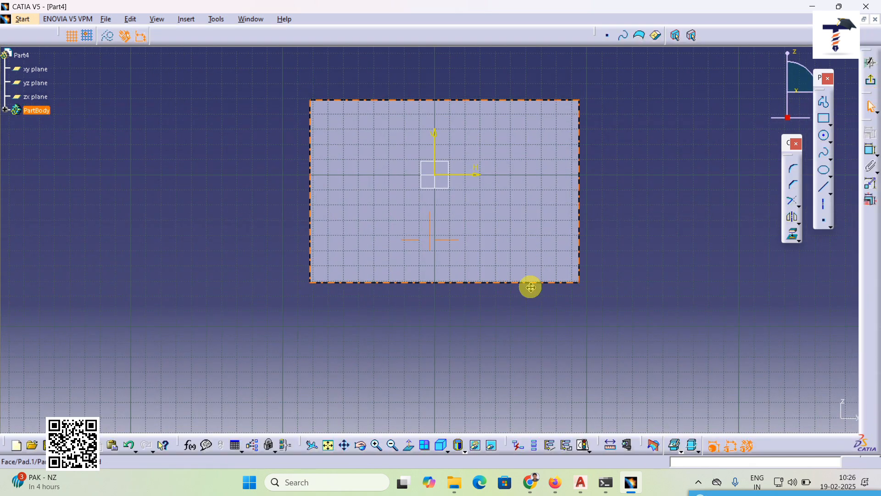
{"action": "left_click", "coordinate": [825, 118]}
{"action": "left_click", "coordinate": [333, 194]}
{"action": "left_click", "coordinate": [506, 305]}
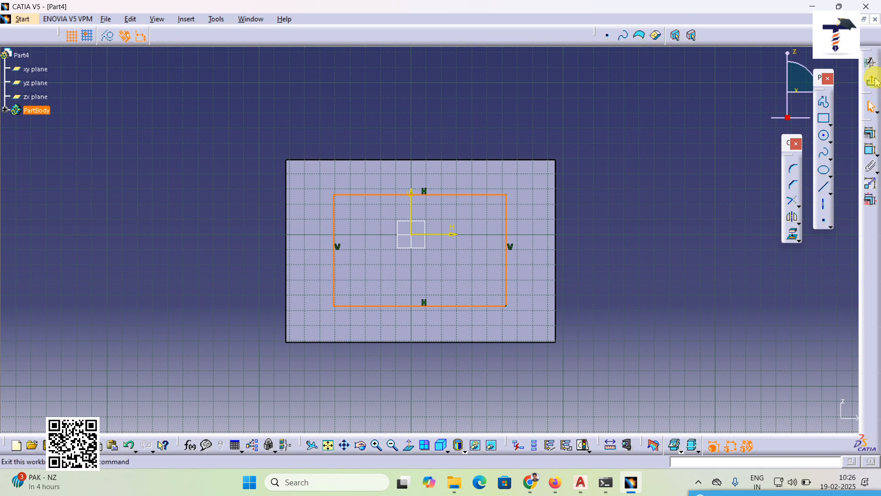
{"action": "left_click", "coordinate": [873, 84]}
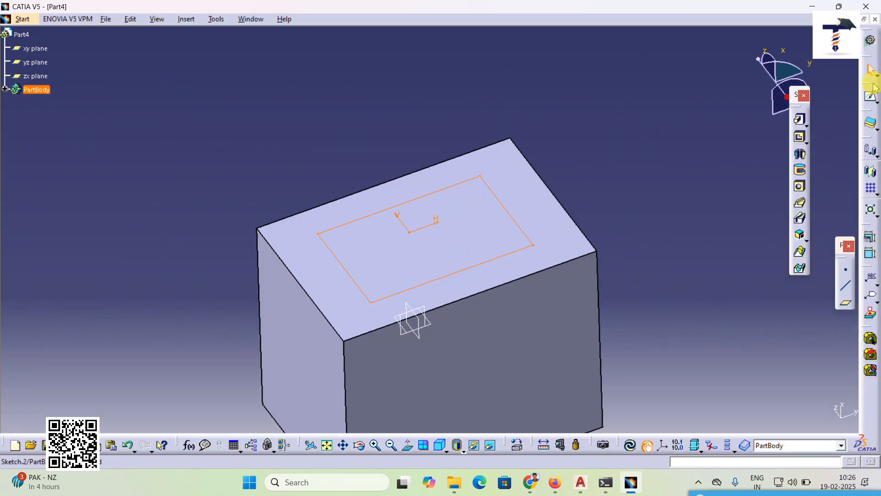
- Define a drafted filleted pocket 74 mm deep from the inner rectangle, using the block's sketched face as second limit, and preview it
{"action": "left_click", "coordinate": [806, 157]}
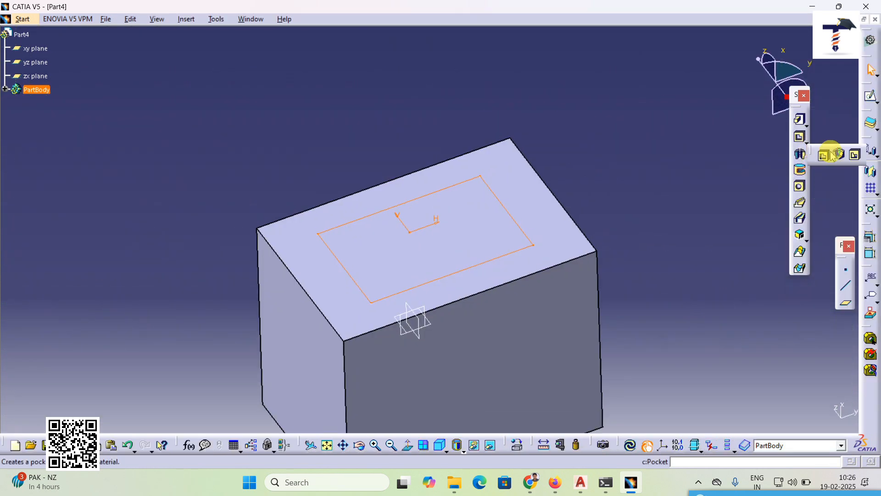
{"action": "left_click", "coordinate": [840, 156]}
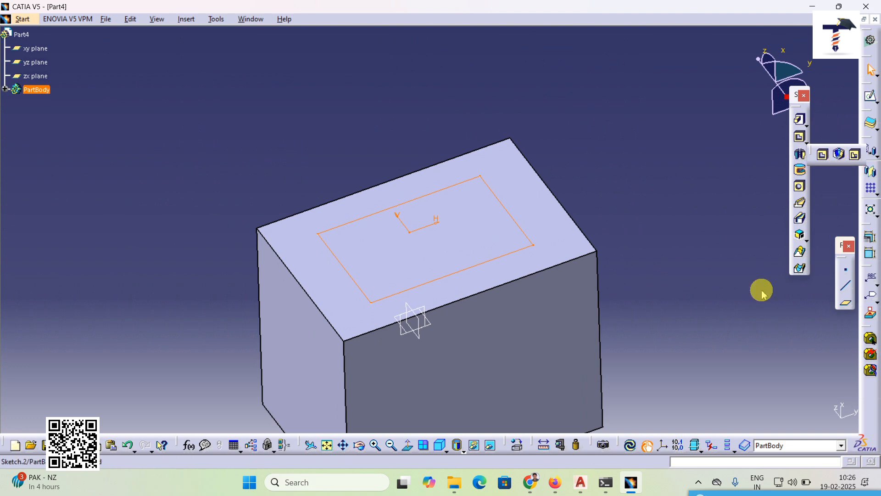
{"action": "middle_click_drag", "start_coordinate": [488, 325], "coordinate": [475, 295]}
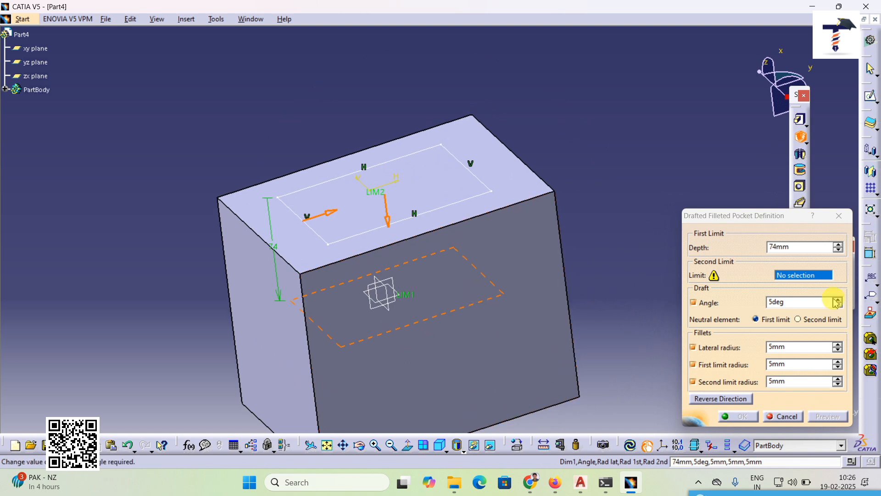
{"action": "left_click", "coordinate": [439, 225]}
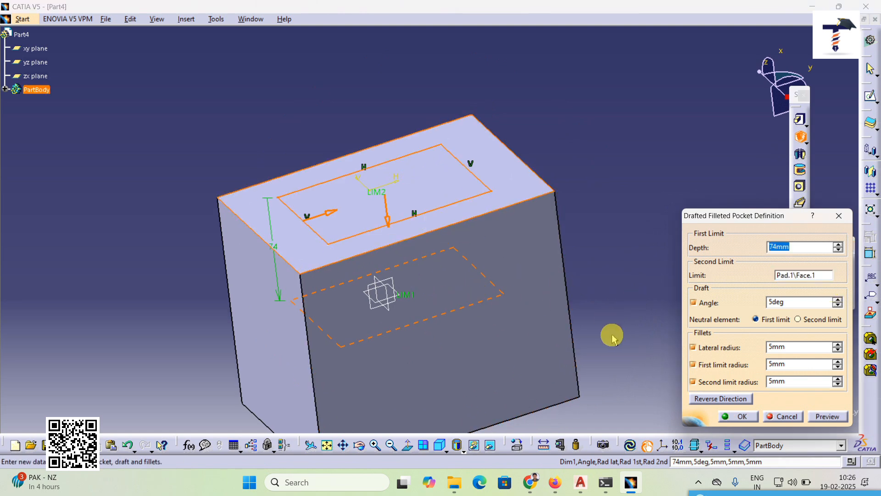
{"action": "left_click", "coordinate": [818, 416]}
{"action": "middle_click_drag", "start_coordinate": [486, 167], "coordinate": [527, 263]}
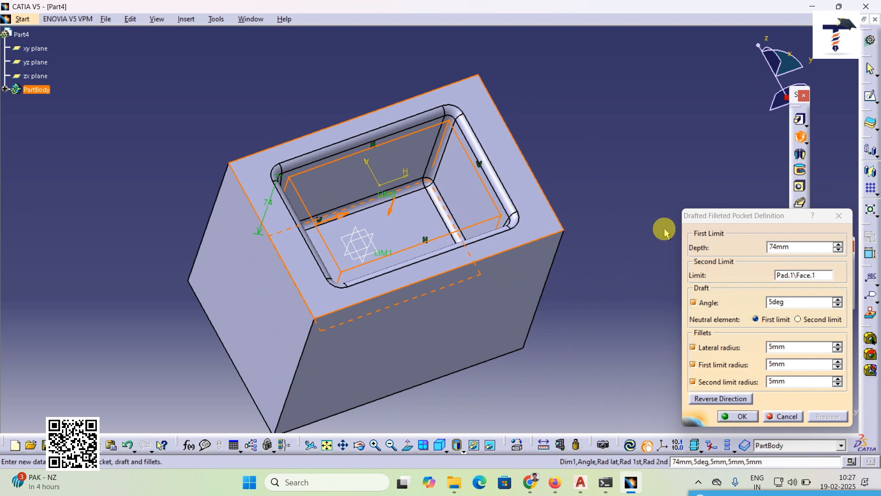
- Set the drafted filleted pocket's draft angle to 9 degrees and preview the tapered walls
{"action": "left_click", "coordinate": [838, 299]}
{"action": "left_click", "coordinate": [838, 299]}
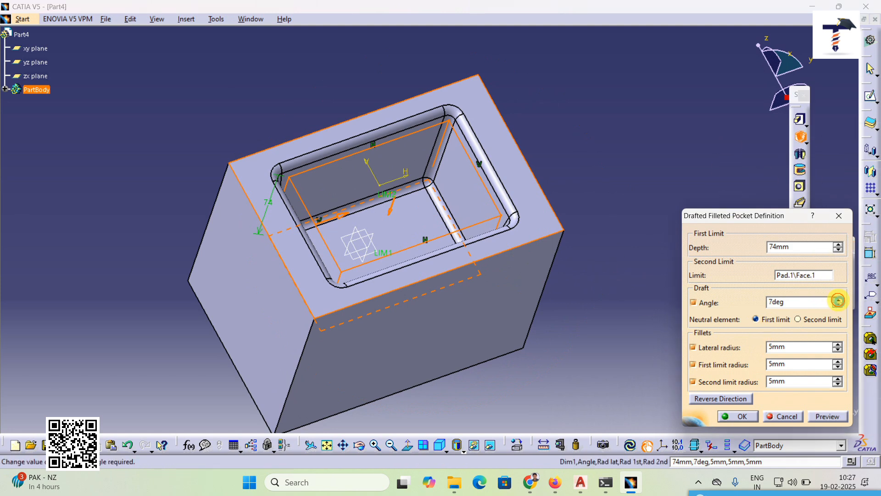
{"action": "left_click", "coordinate": [822, 416]}
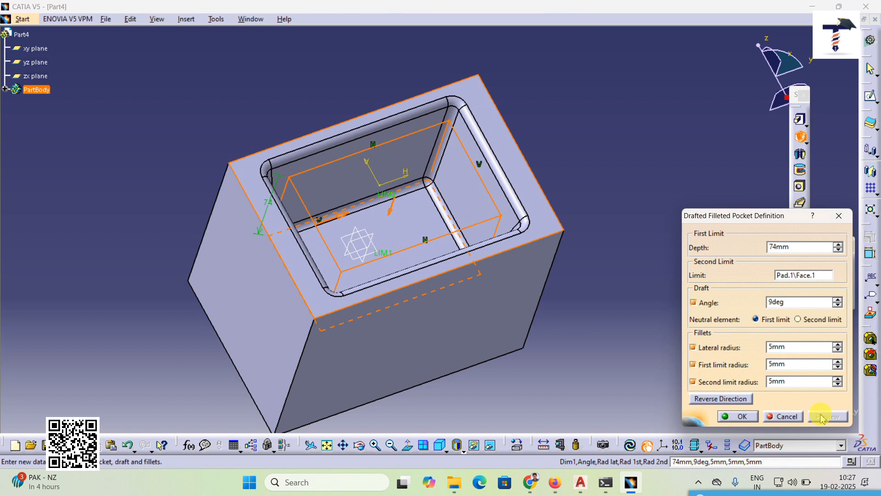
{"action": "middle_click_drag", "start_coordinate": [518, 232], "coordinate": [493, 216]}
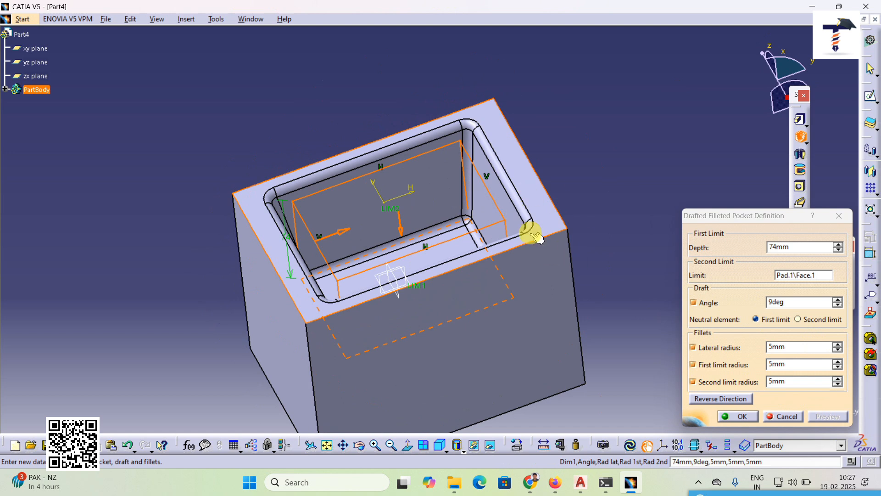
- Set the pocket's lateral fillet radius to 9 mm and preview the rounded vertical corners
{"action": "left_click", "coordinate": [837, 344]}
{"action": "left_click", "coordinate": [837, 344]}
{"action": "left_click", "coordinate": [838, 345]}
{"action": "left_click", "coordinate": [838, 345]}
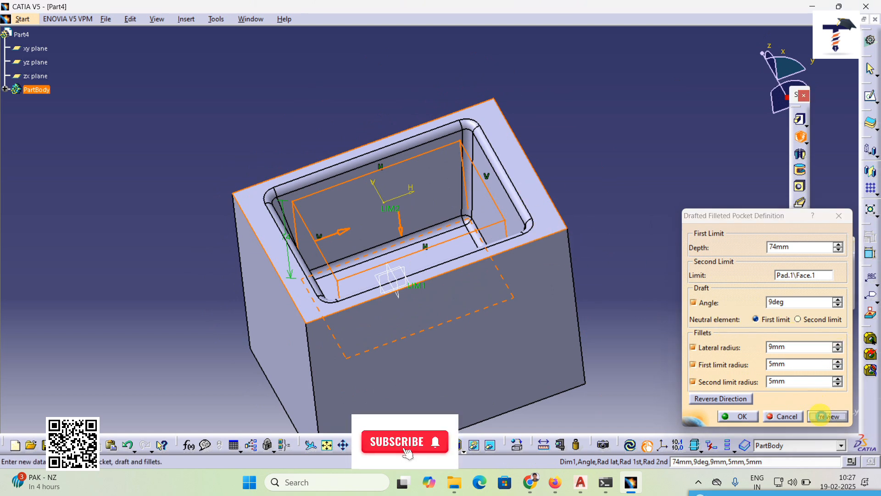
{"action": "left_click", "coordinate": [821, 415]}
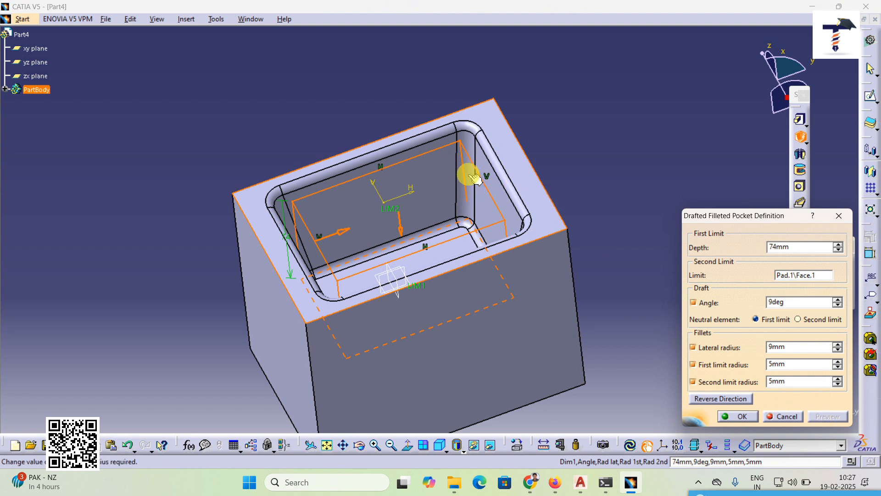
{"action": "middle_click_drag", "start_coordinate": [454, 225], "coordinate": [464, 195]}
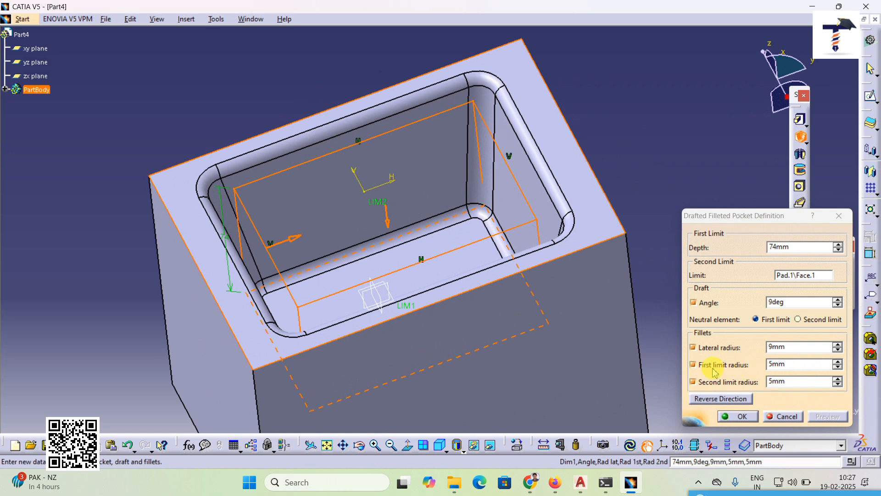
- Set the pocket's first limit radius to 9 mm and second limit radius to 11 mm, and create the pocket
{"action": "left_click", "coordinate": [837, 362]}
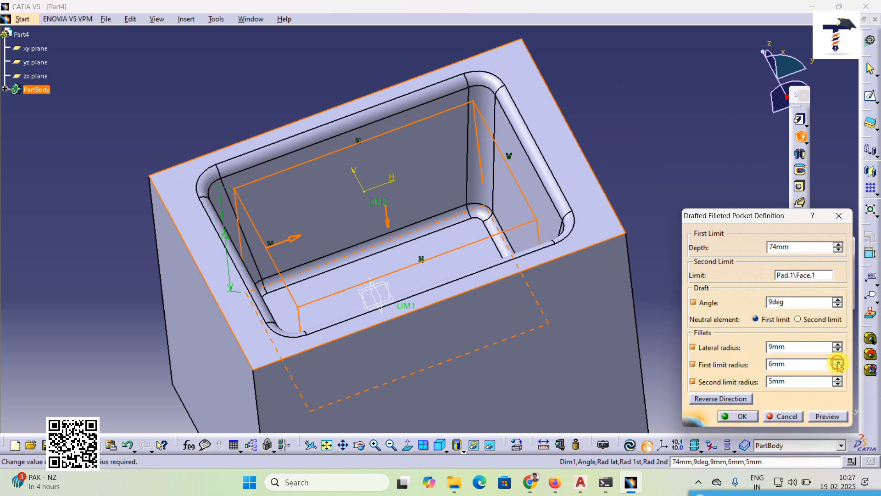
{"action": "left_click", "coordinate": [826, 416]}
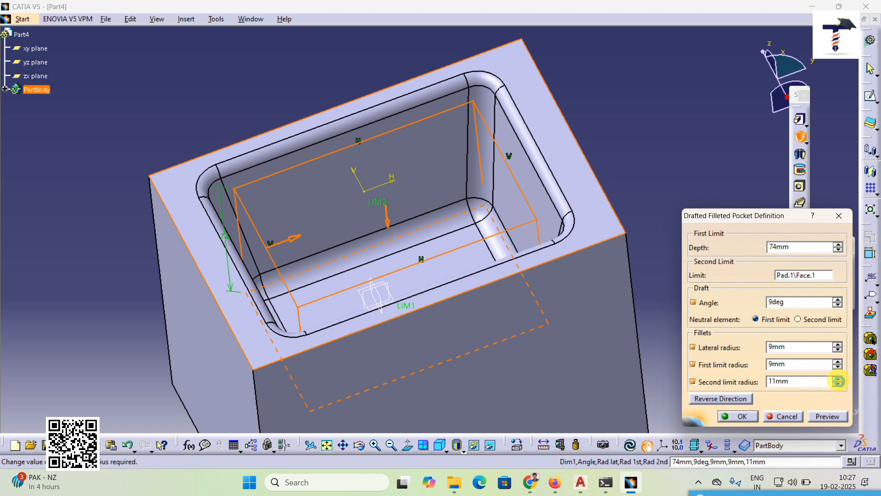
{"action": "left_click", "coordinate": [826, 417]}
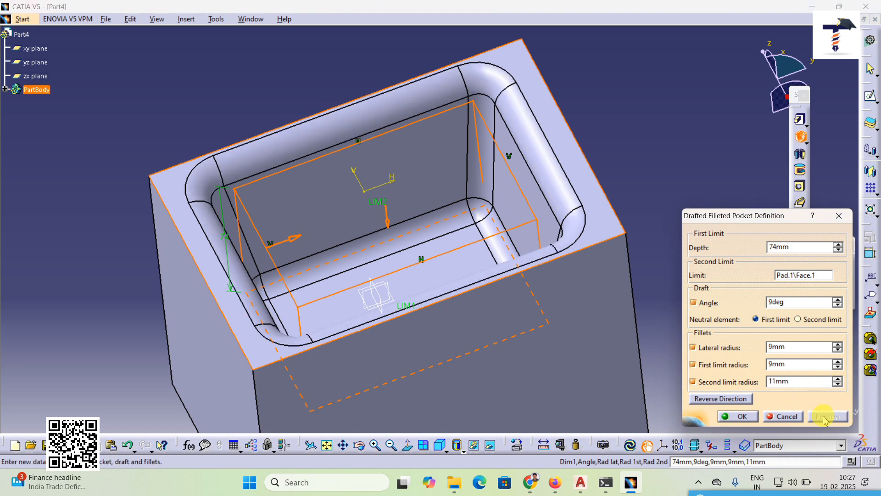
{"action": "left_click", "coordinate": [742, 417]}
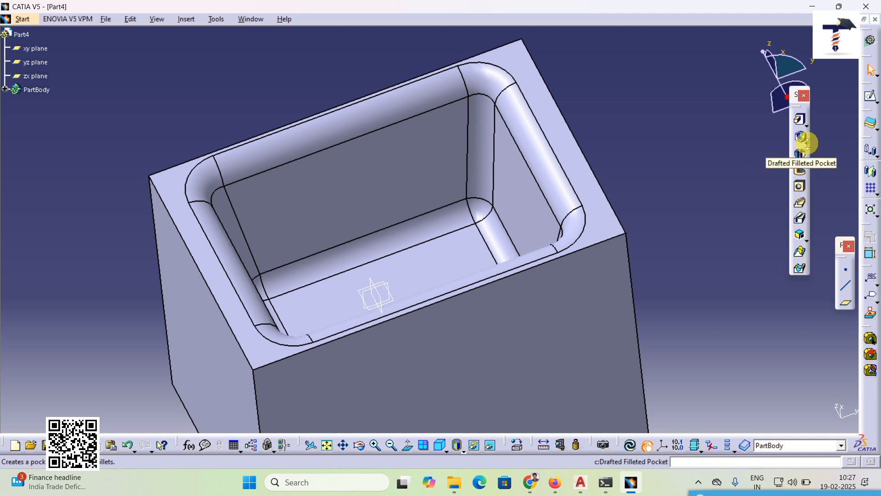
- Undo the drafted filleted pocket, going back to the block with the rectangle sketch on its face
{"action": "left_click", "coordinate": [806, 144]}
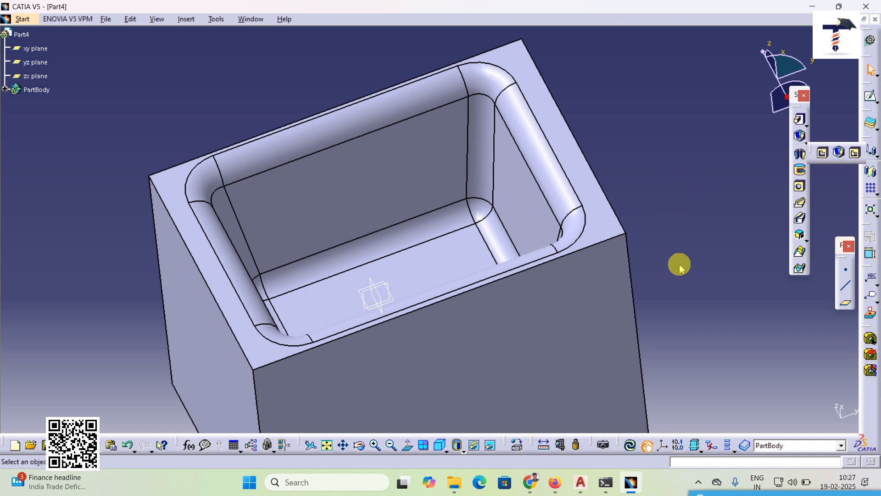
{"action": "left_click", "coordinate": [665, 211]}
{"action": "middle_click_drag", "start_coordinate": [64, 175], "coordinate": [72, 206]}
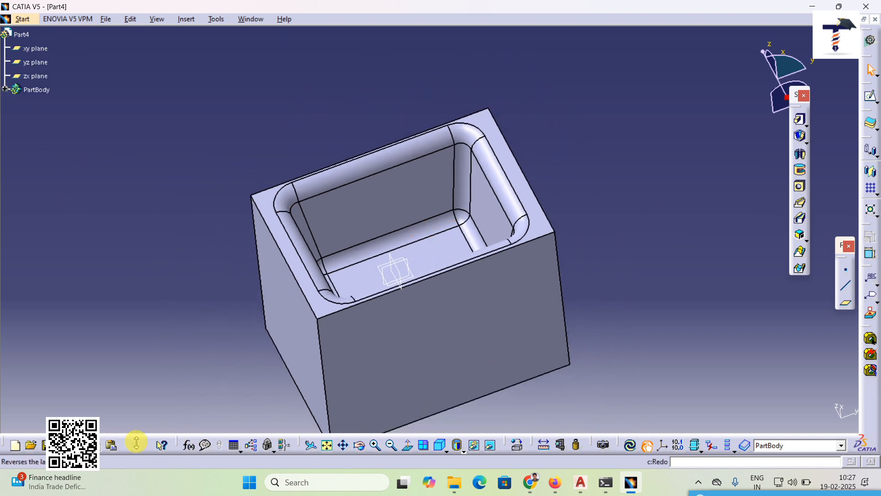
{"action": "left_click", "coordinate": [126, 446]}
{"action": "left_click", "coordinate": [124, 448]}
{"action": "left_click", "coordinate": [125, 448]}
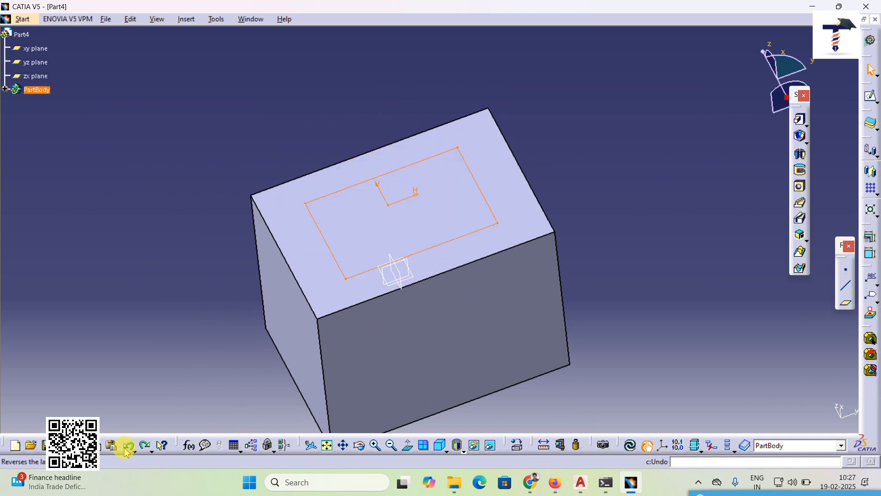
- Undo the existing rectangle sketch, then sketch a new rectangle inside the block's top face and exit the sketch
{"action": "left_click", "coordinate": [126, 447]}
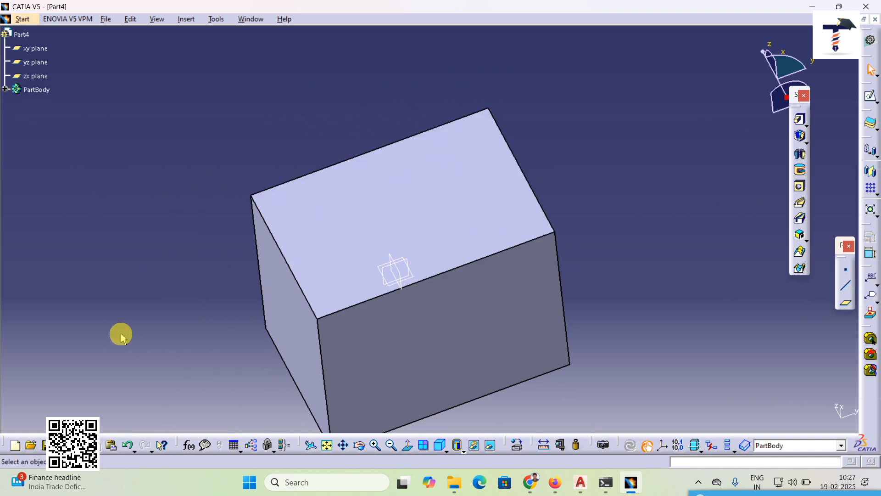
{"action": "left_click", "coordinate": [398, 228]}
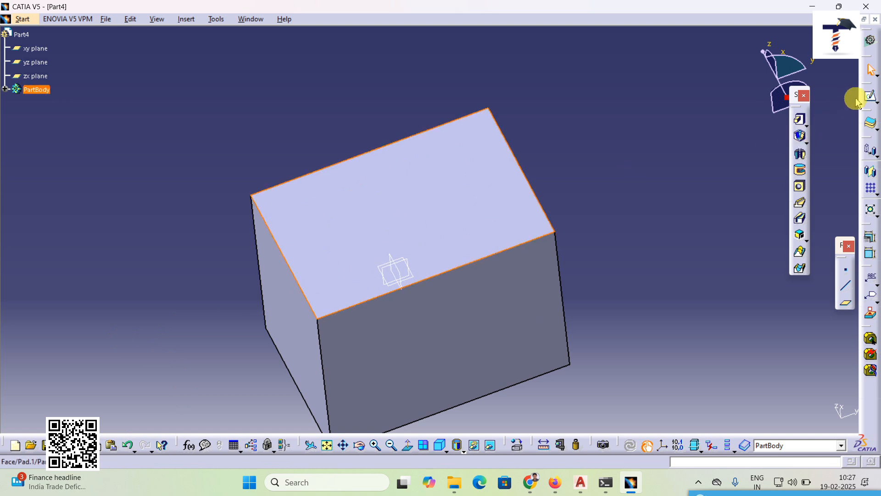
{"action": "left_click", "coordinate": [871, 96]}
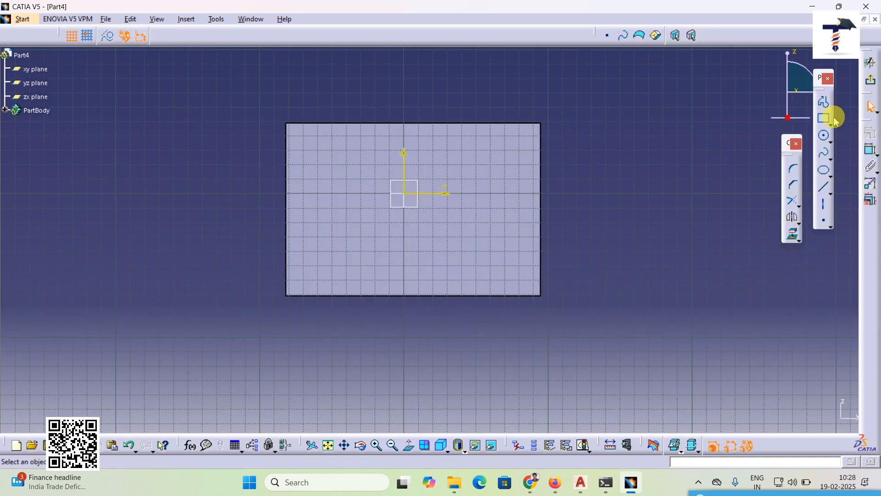
{"action": "left_click", "coordinate": [825, 120]}
{"action": "left_click", "coordinate": [334, 159]}
{"action": "left_click", "coordinate": [491, 263]}
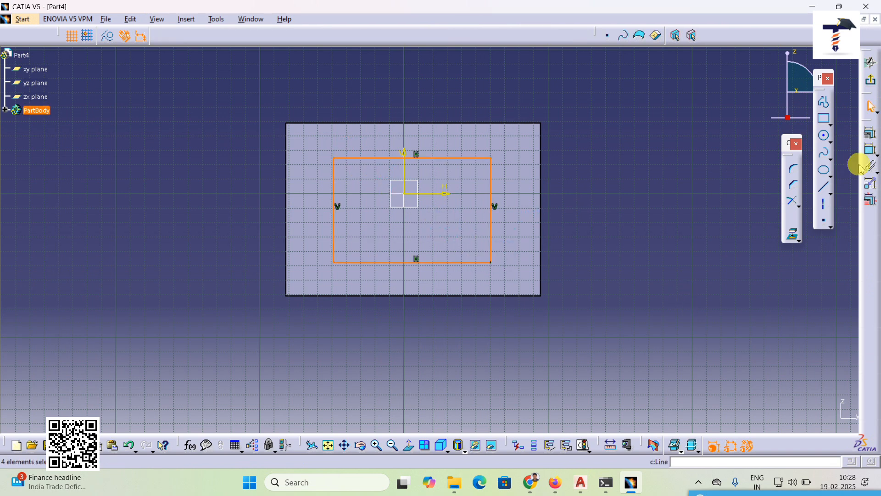
{"action": "left_click", "coordinate": [872, 84]}
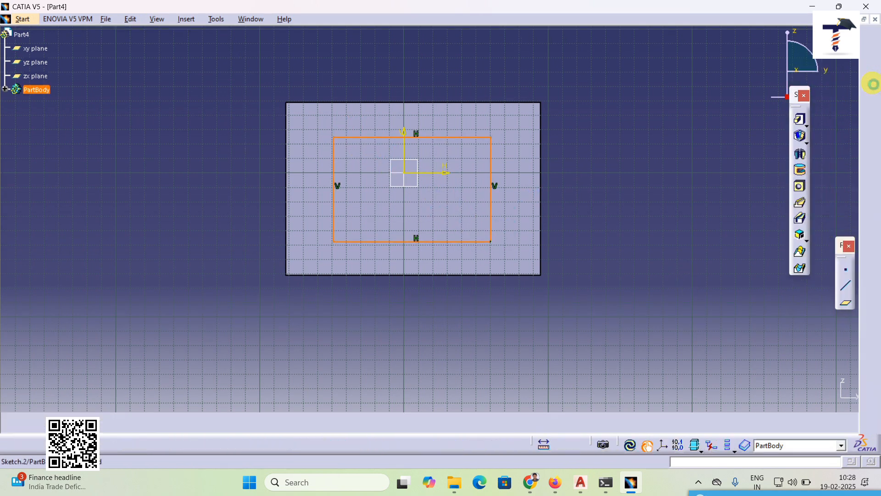
- Reopen the top-face sketch for editing and draw a smaller rectangle inside the existing one
{"action": "left_click", "coordinate": [5, 89]}
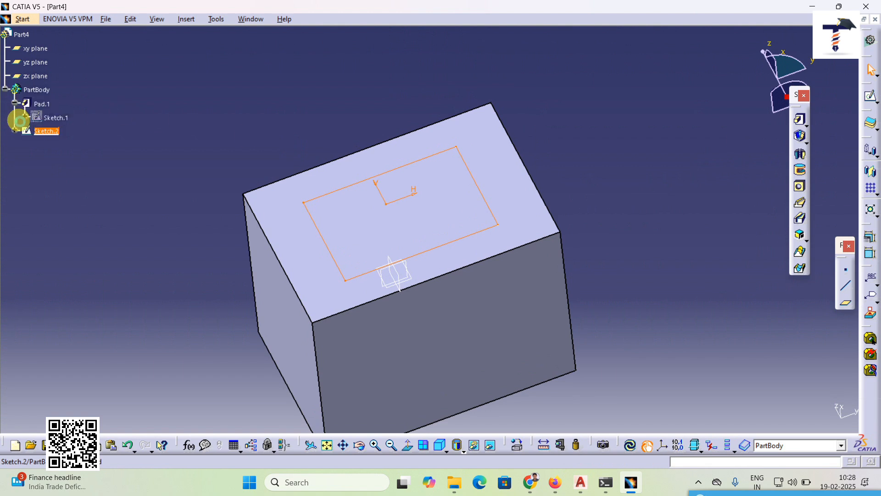
{"action": "double_click", "coordinate": [434, 186]}
{"action": "left_click", "coordinate": [825, 119]}
{"action": "left_click", "coordinate": [360, 173]}
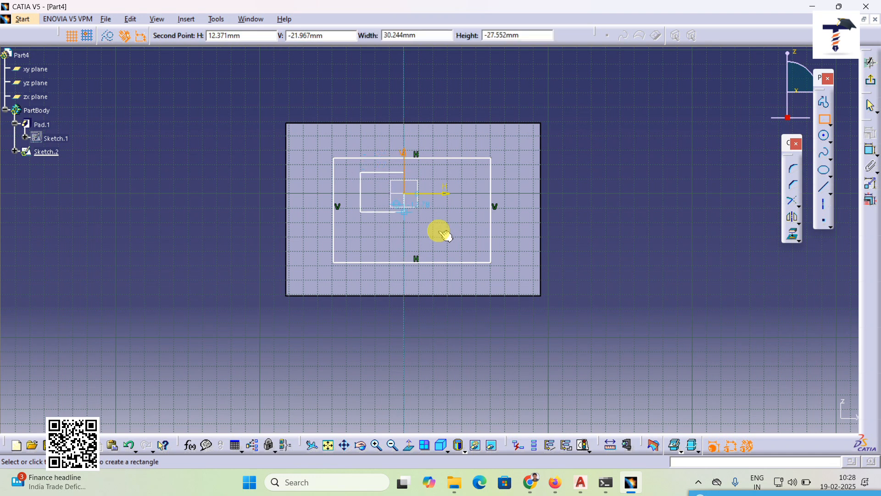
{"action": "left_click", "coordinate": [470, 247]}
- Add a circle of about 15 mm radius in the middle of the inner rectangle and exit the sketch
{"action": "left_click", "coordinate": [825, 136]}
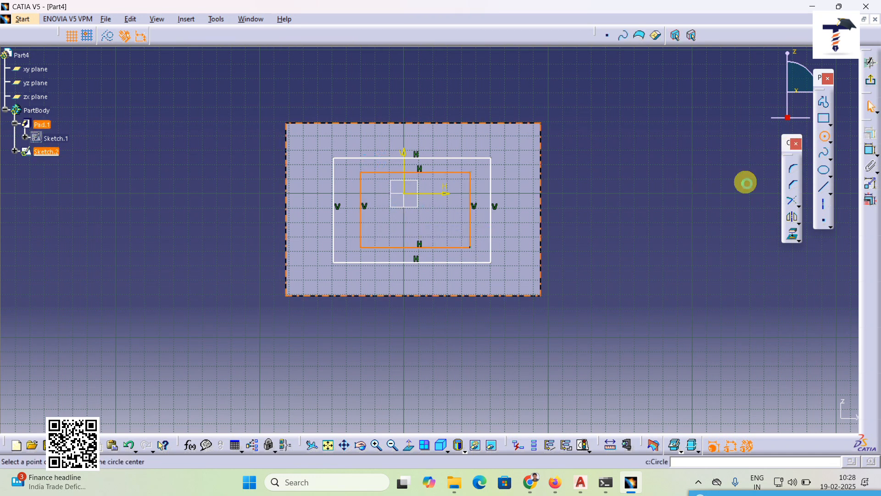
{"action": "left_click", "coordinate": [418, 212]}
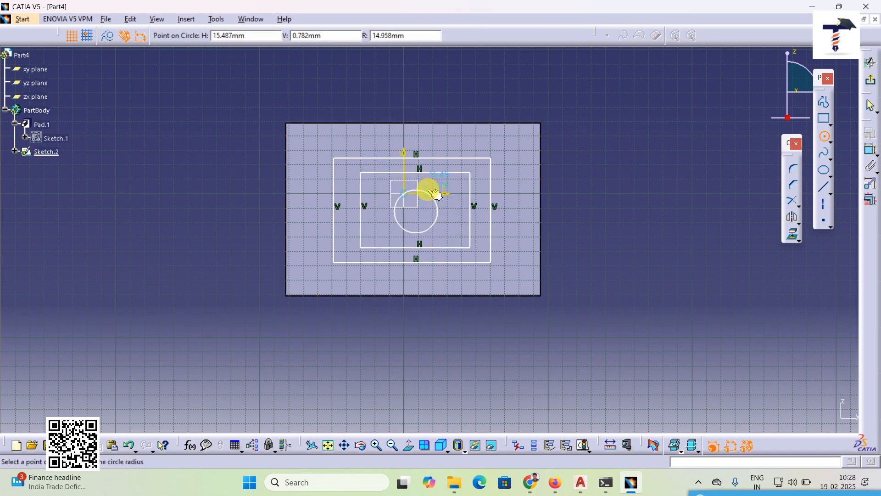
{"action": "left_click", "coordinate": [433, 191]}
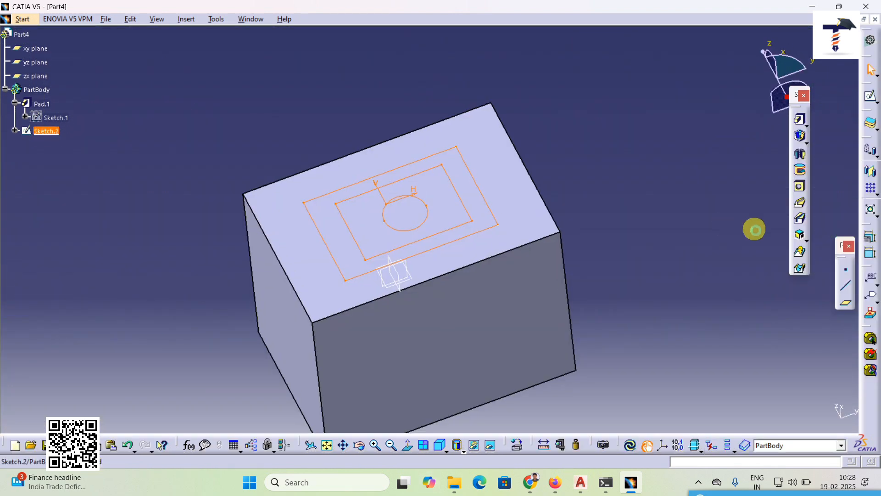
{"action": "left_click", "coordinate": [695, 250]}
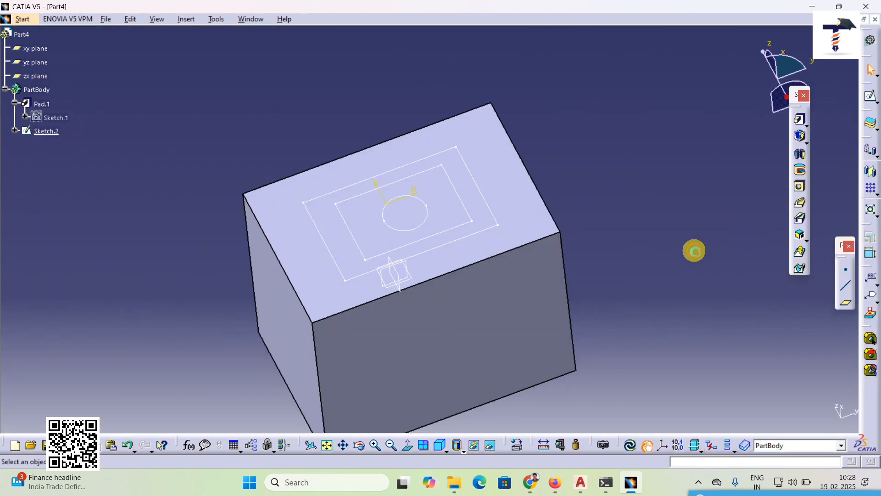
- Start a multi-pocket from the top-face sketch and set the first extrusion domain's depth to 8 mm
{"action": "left_click", "coordinate": [806, 140]}
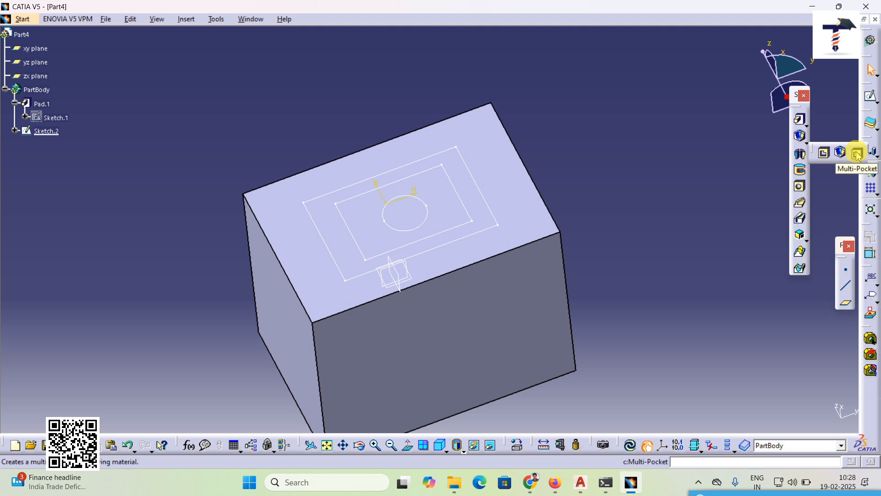
{"action": "left_click", "coordinate": [857, 153]}
{"action": "left_click", "coordinate": [477, 186]}
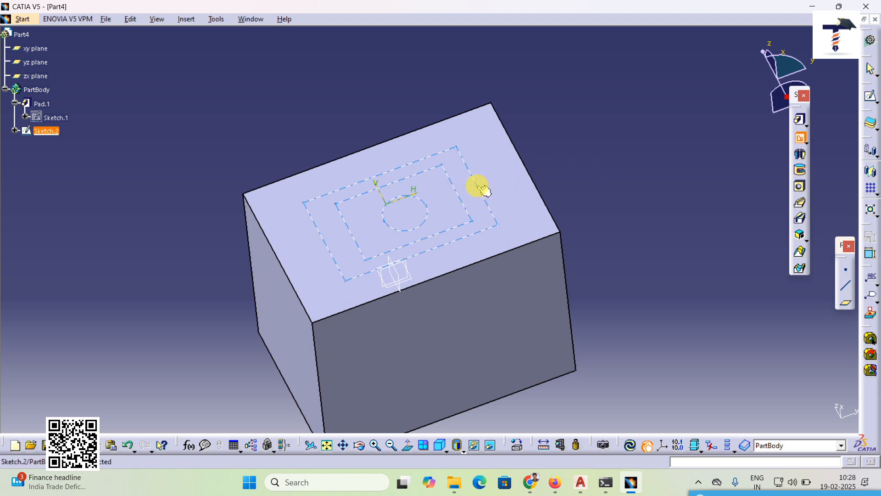
{"action": "mouse_move", "coordinate": [429, 320]}
{"action": "middle_mouse_down"}
{"action": "mouse_move", "coordinate": [426, 358]}
{"action": "mouse_move", "coordinate": [441, 312]}
{"action": "middle_mouse_up"}
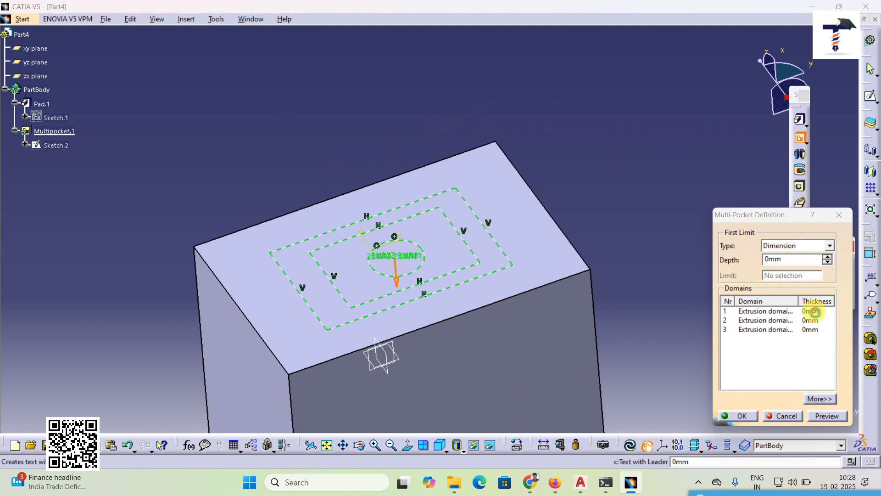
{"action": "left_click", "coordinate": [813, 311]}
{"action": "left_click", "coordinate": [829, 257]}
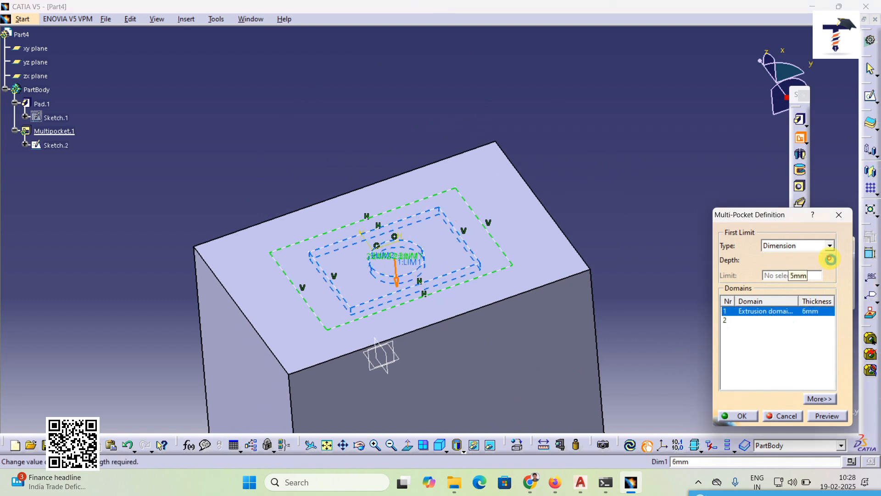
- Set the multi-pocket's second extrusion domain to a depth of 5 mm
{"action": "left_click", "coordinate": [780, 319]}
{"action": "left_click", "coordinate": [828, 256]}
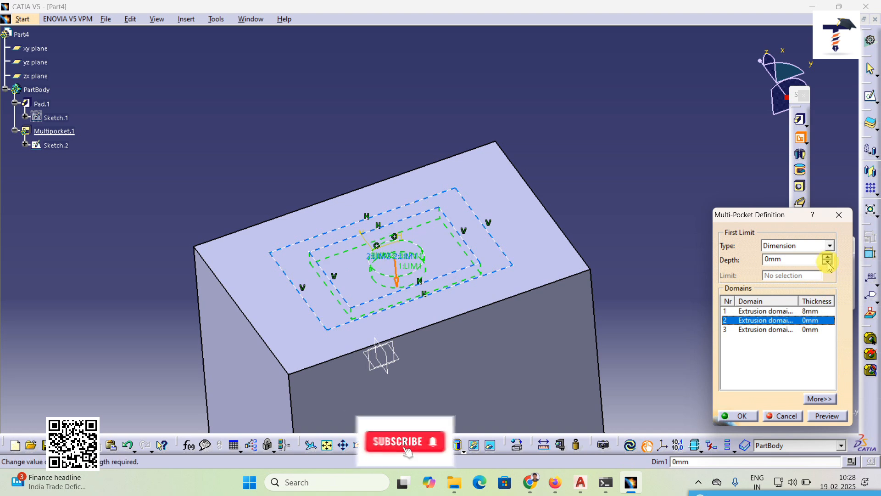
{"action": "left_click", "coordinate": [829, 257]}
{"action": "left_click", "coordinate": [828, 257]}
{"action": "left_click", "coordinate": [829, 256]}
{"action": "left_click", "coordinate": [828, 256]}
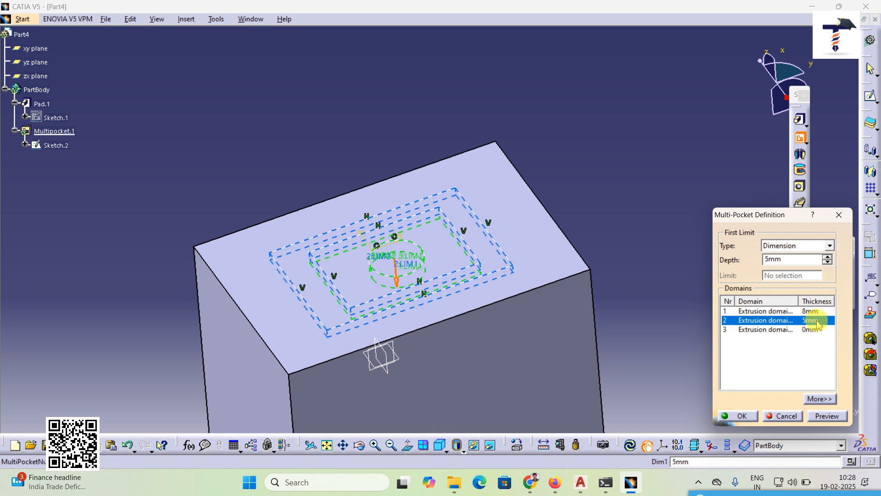
- Set the third extrusion domain's depth to 21 mm, preview the result and create the multi-pocket
{"action": "left_click", "coordinate": [812, 330]}
{"action": "left_click", "coordinate": [829, 258]}
{"action": "left_click", "coordinate": [825, 416]}
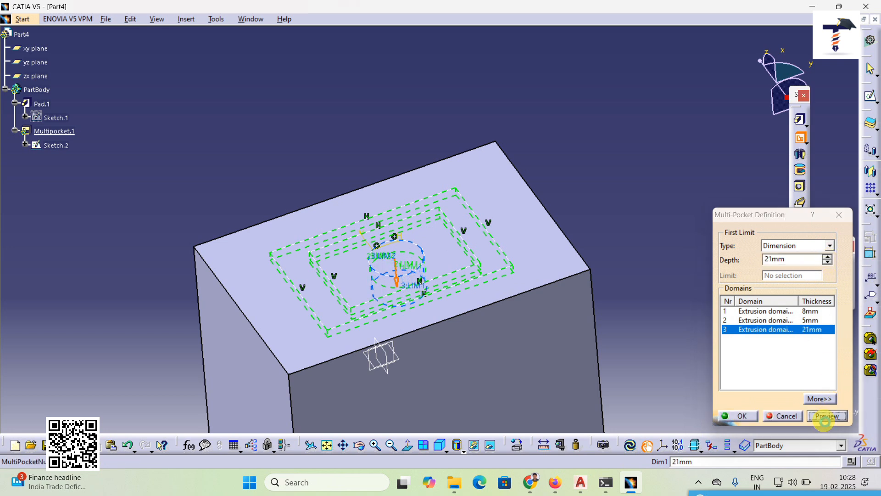
{"action": "left_click", "coordinate": [746, 415]}
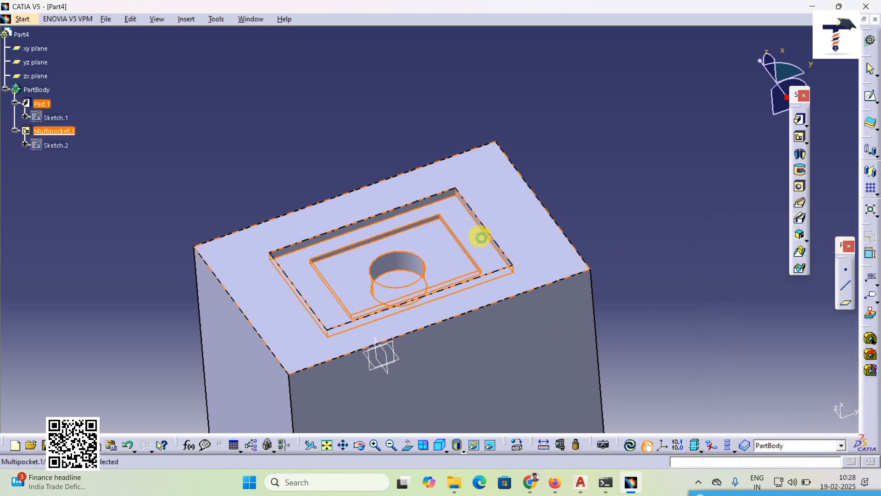
{"action": "middle_click_drag", "start_coordinate": [478, 255], "coordinate": [651, 181]}
{"action": "middle_click_drag", "start_coordinate": [641, 213], "coordinate": [645, 175]}
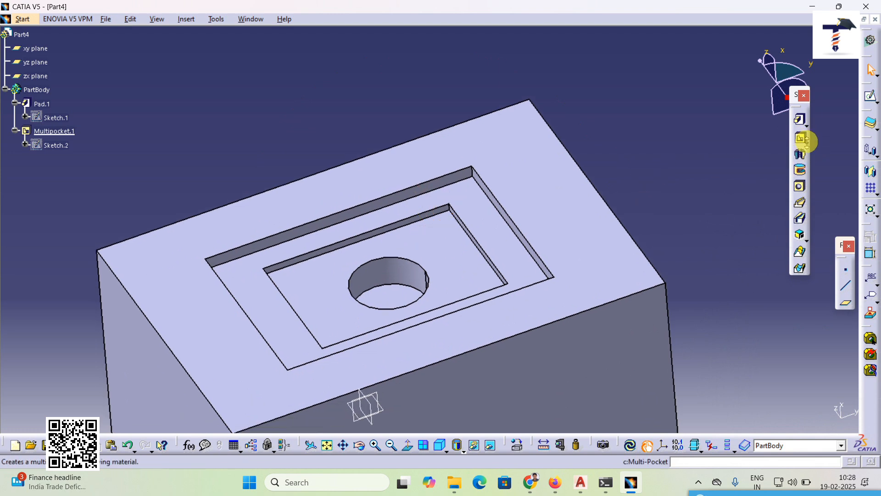
{"action": "left_click", "coordinate": [807, 143]}
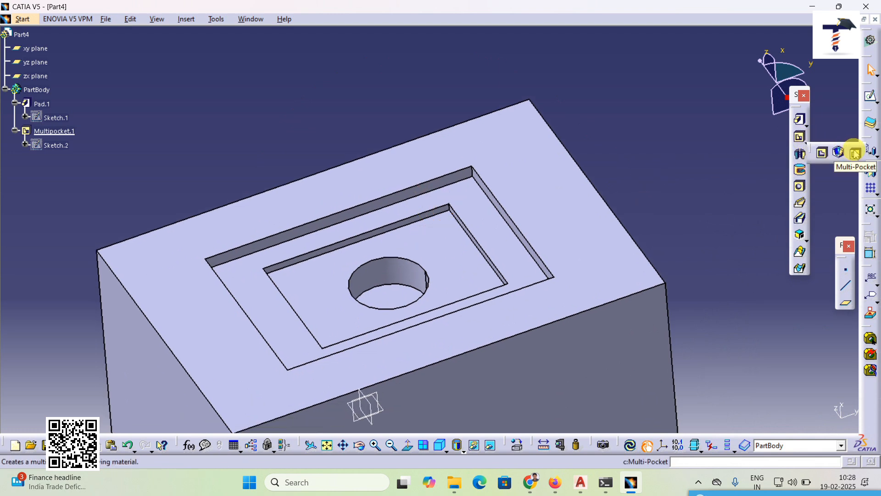
{"action": "left_click_drag", "start_coordinate": [732, 494], "coordinate": [730, 488]}
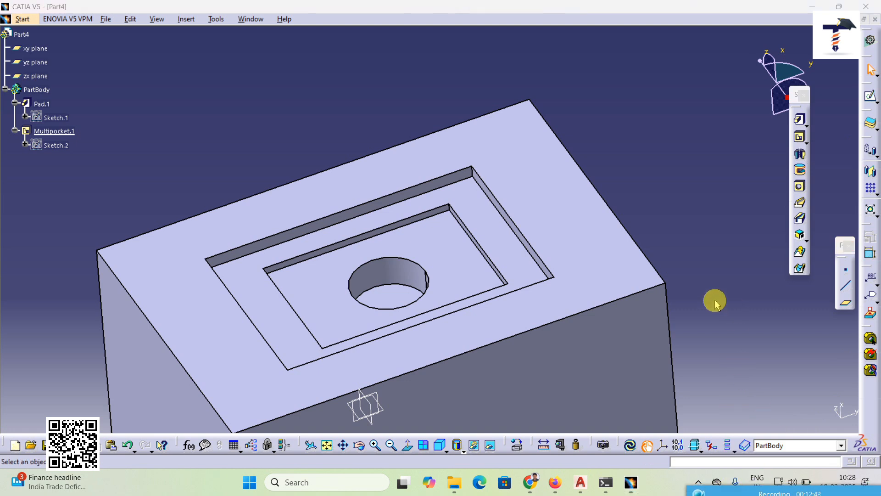
{"action": "middle_click", "coordinate": [648, 205]}
{"action": "middle_click_drag", "start_coordinate": [460, 243], "coordinate": [661, 198]}
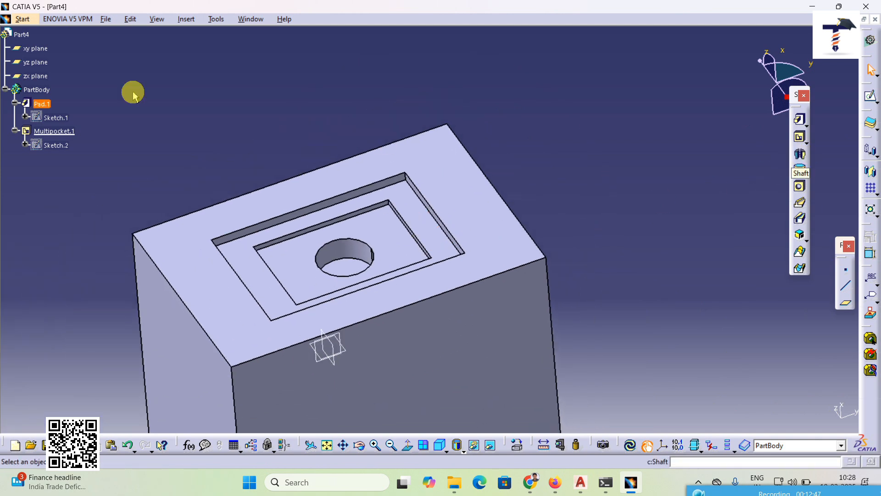
- Create a new Part Design part named Part5 with hybrid design enabled
{"action": "left_click", "coordinate": [22, 18]}
{"action": "mouse_move", "coordinate": [82, 52]}
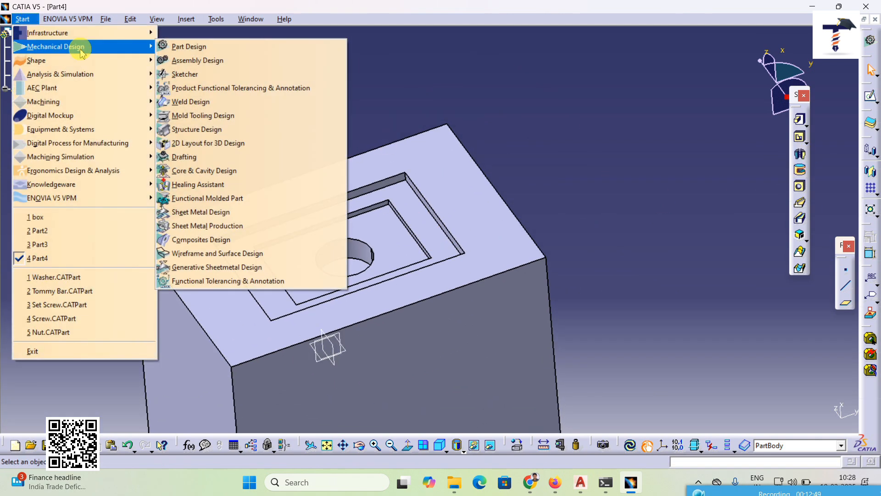
{"action": "left_click", "coordinate": [211, 47]}
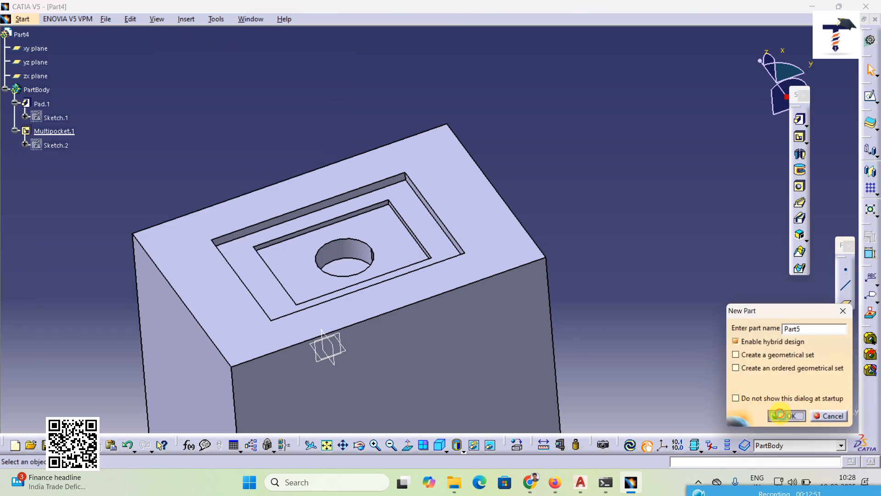
{"action": "left_click", "coordinate": [780, 415]}
- Open a sketch on the yz plane and draw a tall rectangle beside the vertical axis, on its negative H side
{"action": "left_click", "coordinate": [441, 242]}
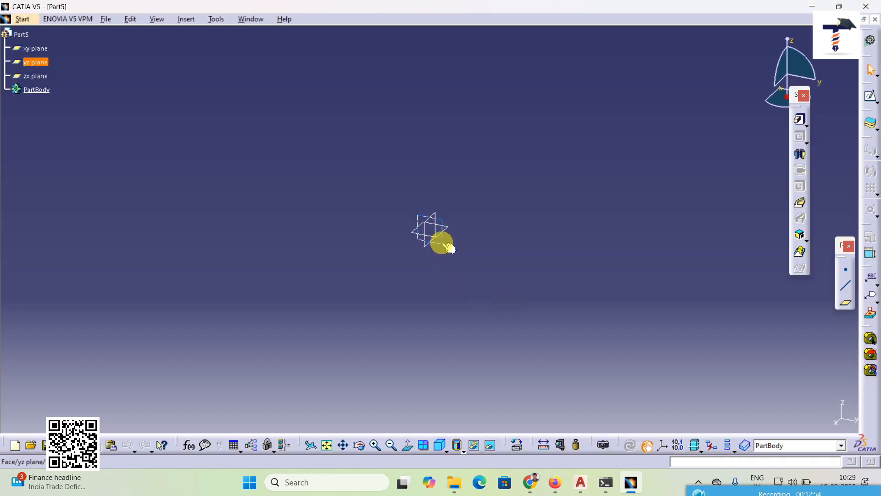
{"action": "left_click", "coordinate": [871, 98]}
{"action": "left_click", "coordinate": [831, 118]}
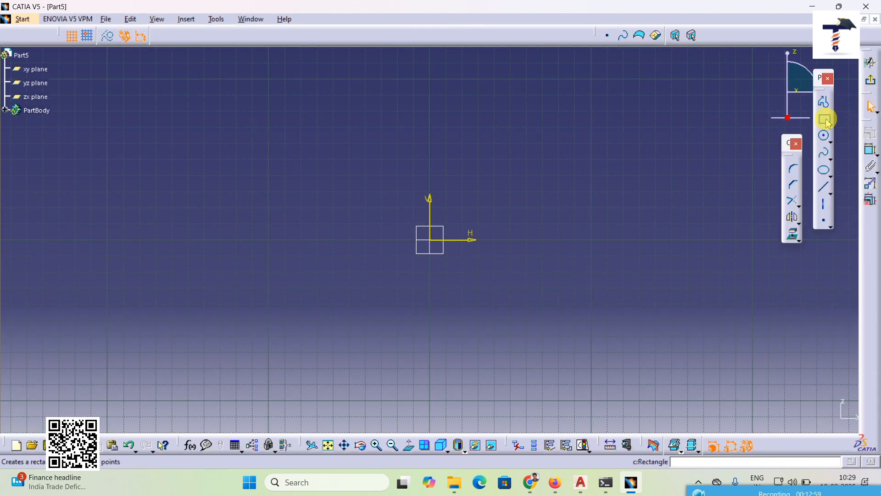
{"action": "left_click", "coordinate": [269, 141]}
{"action": "left_click", "coordinate": [370, 346]}
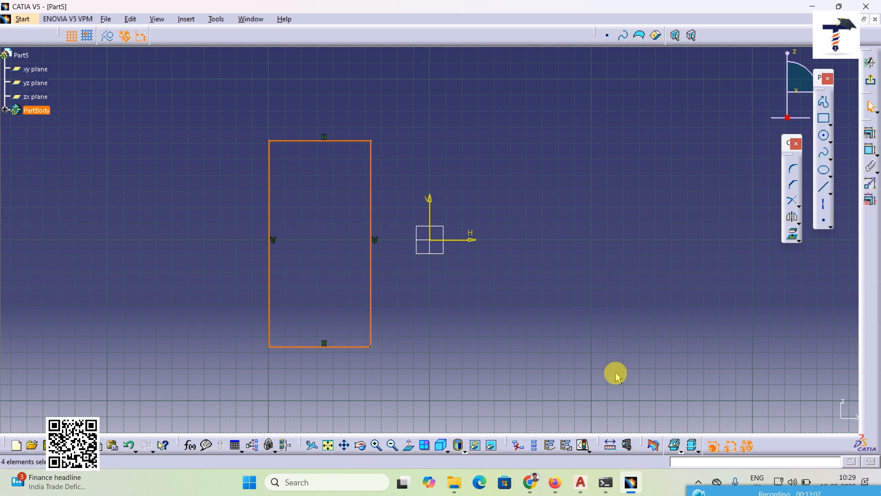
{"action": "left_click", "coordinate": [752, 325]}
- Draw a vertical axis line along the V axis down to the origin and exit the sketch
{"action": "left_click", "coordinate": [824, 205]}
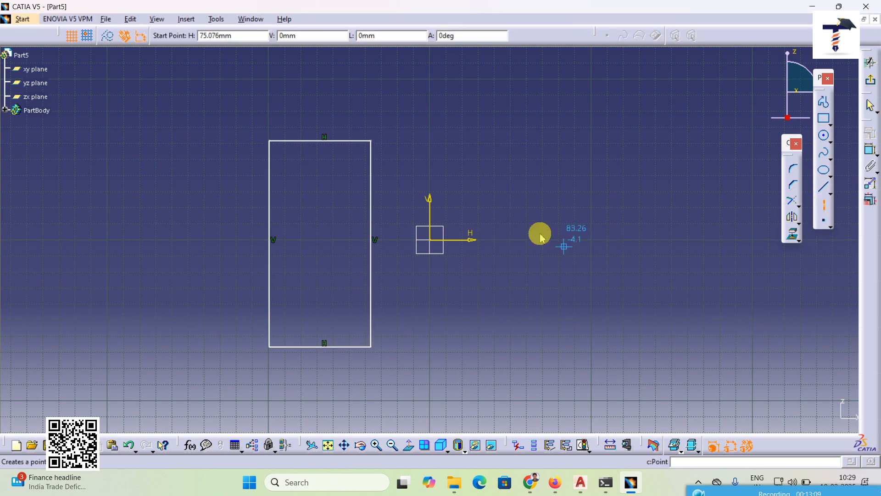
{"action": "left_click", "coordinate": [430, 102]}
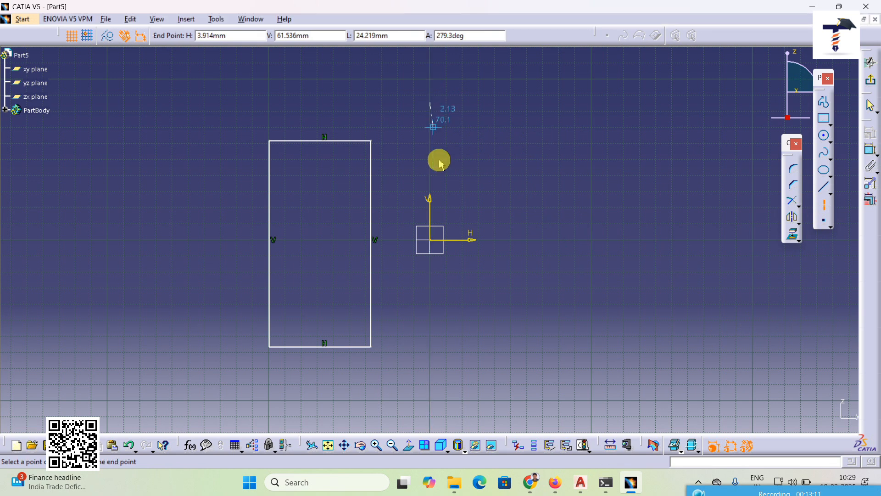
{"action": "left_click", "coordinate": [431, 240]}
{"action": "left_click", "coordinate": [520, 219]}
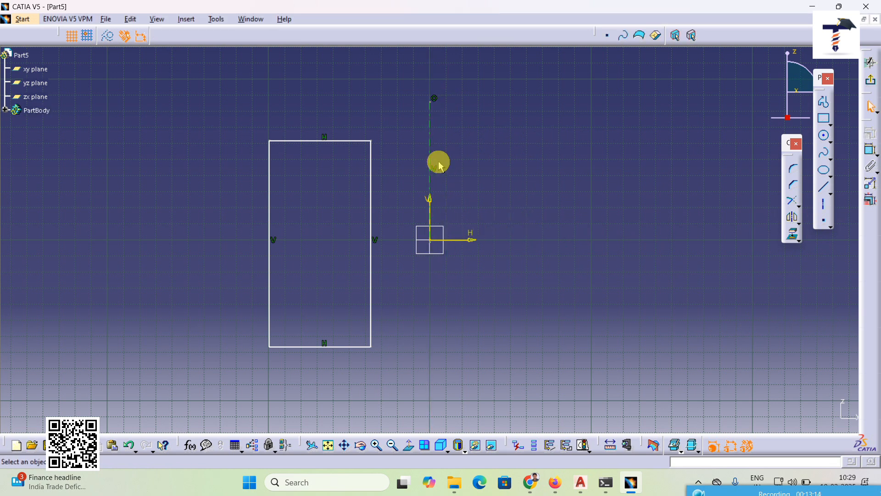
{"action": "left_click", "coordinate": [872, 84]}
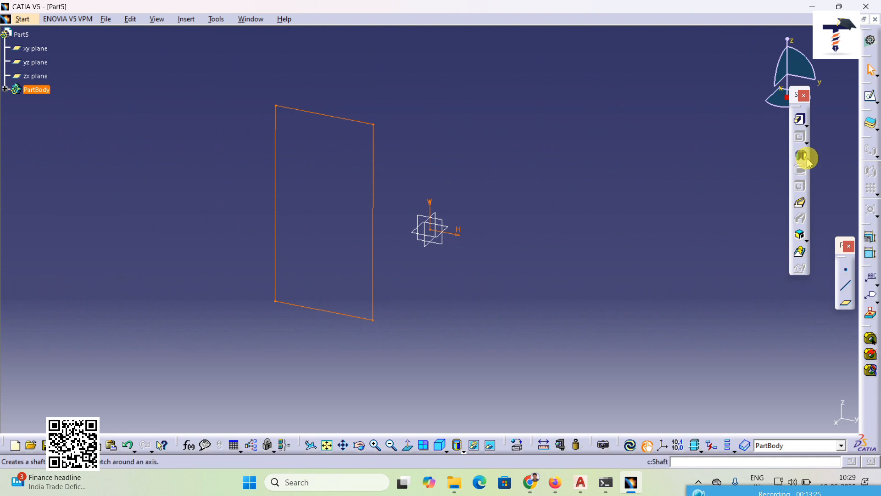
- Start a Shaft from the rectangle sketch around its sketch axis, preview the 360-degree revolution and expand the definition's additional options
{"action": "left_click", "coordinate": [803, 157]}
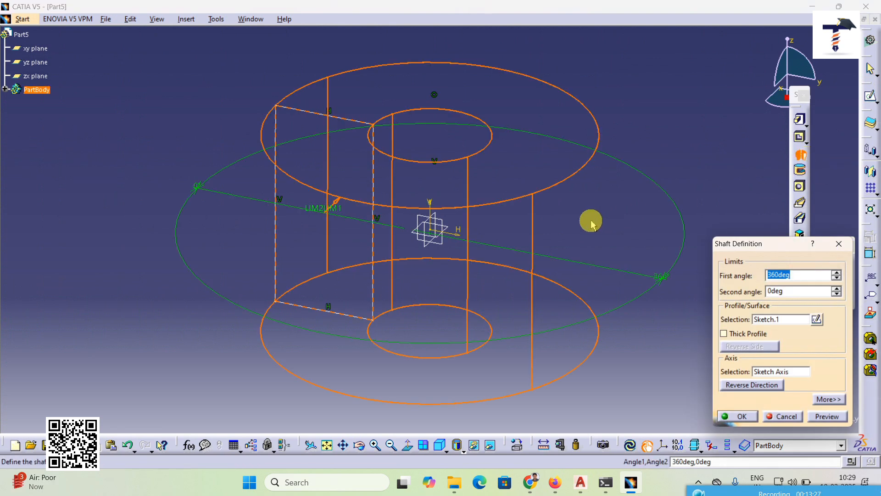
{"action": "middle_click_drag", "start_coordinate": [508, 228], "coordinate": [452, 290]}
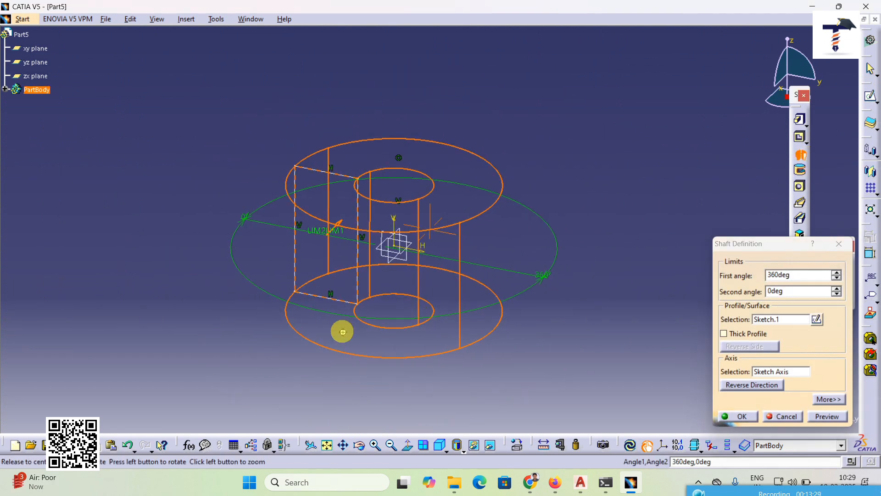
{"action": "middle_click_drag", "start_coordinate": [342, 331], "coordinate": [351, 330]}
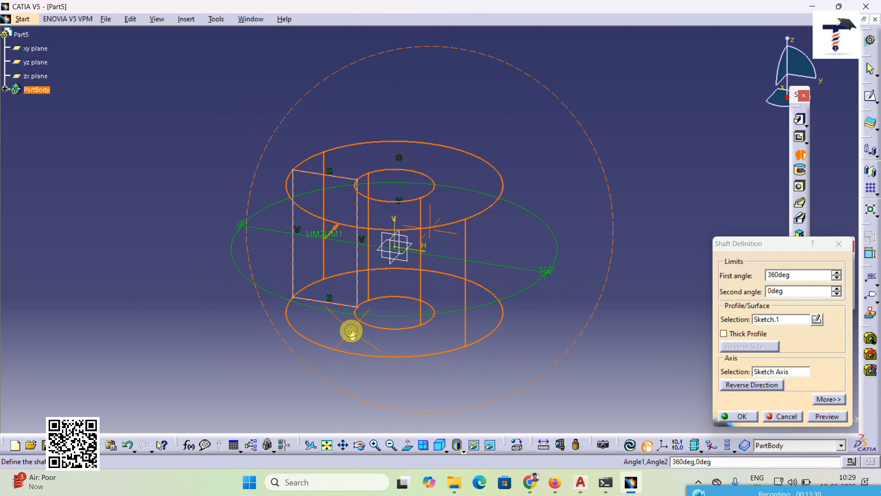
{"action": "left_click", "coordinate": [827, 417]}
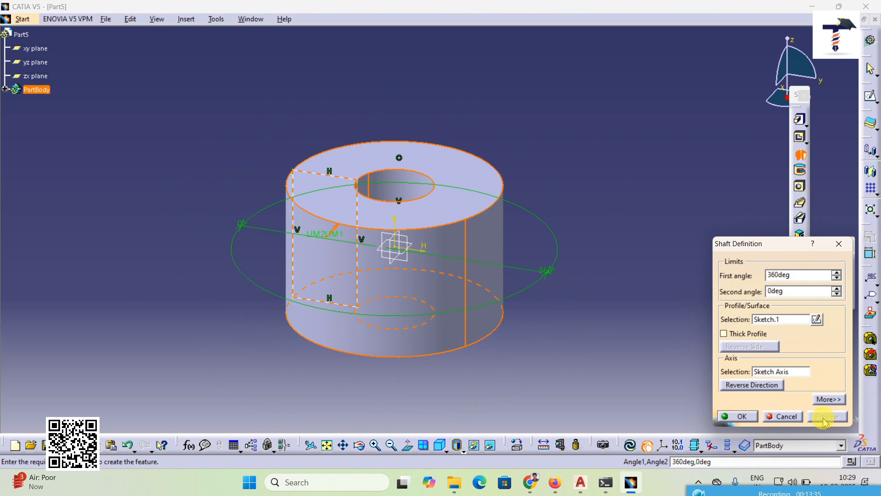
{"action": "left_click", "coordinate": [829, 400]}
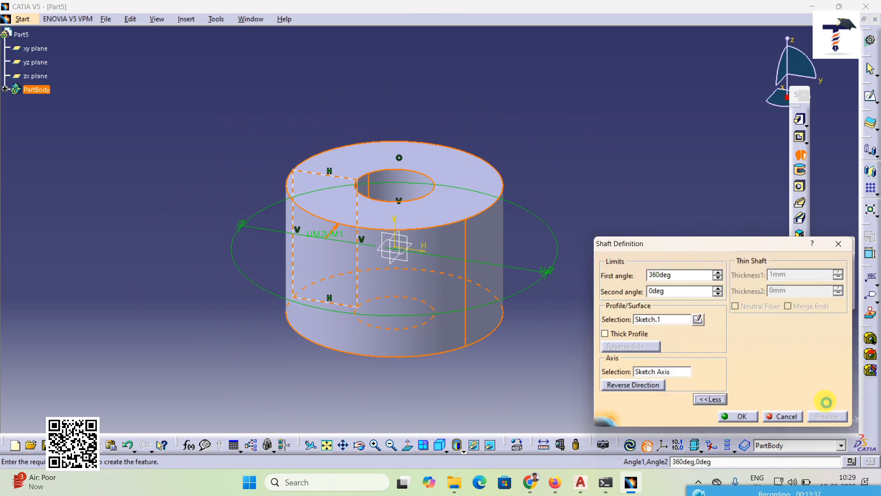
{"action": "middle_click_drag", "start_coordinate": [477, 355], "coordinate": [440, 375]}
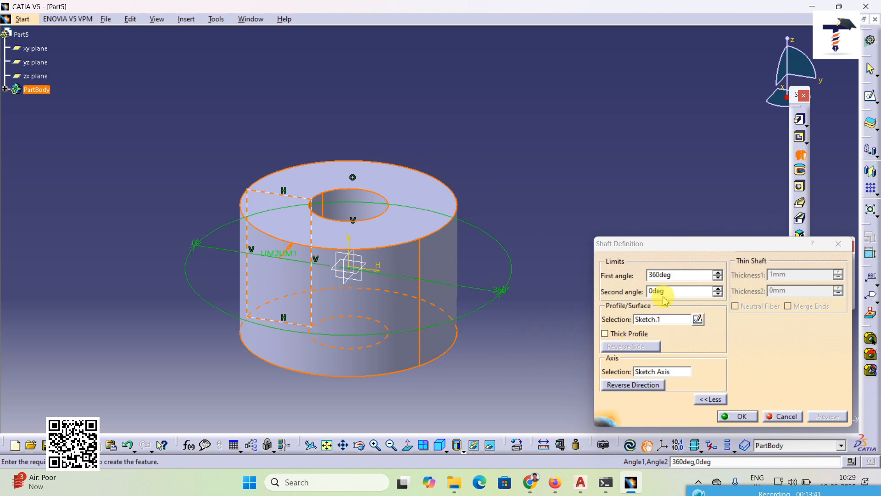
- Set the shaft's first angle to 270 degrees, preview it and inspect the open section
{"action": "double_click", "coordinate": [669, 276]}
{"action": "type", "text": "27"}
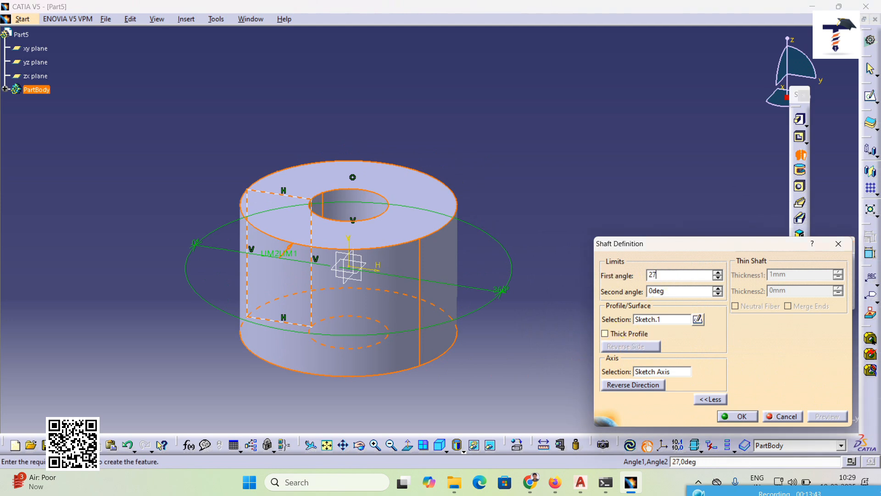
{"action": "type", "text": "0"}
{"action": "key", "text": "Return"}
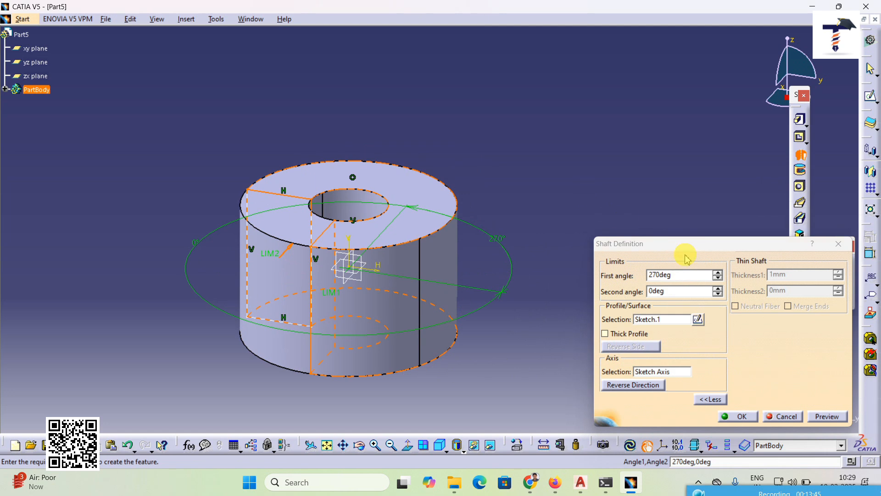
{"action": "left_click", "coordinate": [825, 414]}
{"action": "middle_click_drag", "start_coordinate": [220, 380], "coordinate": [378, 308]}
{"action": "middle_click_drag", "start_coordinate": [368, 183], "coordinate": [380, 199]}
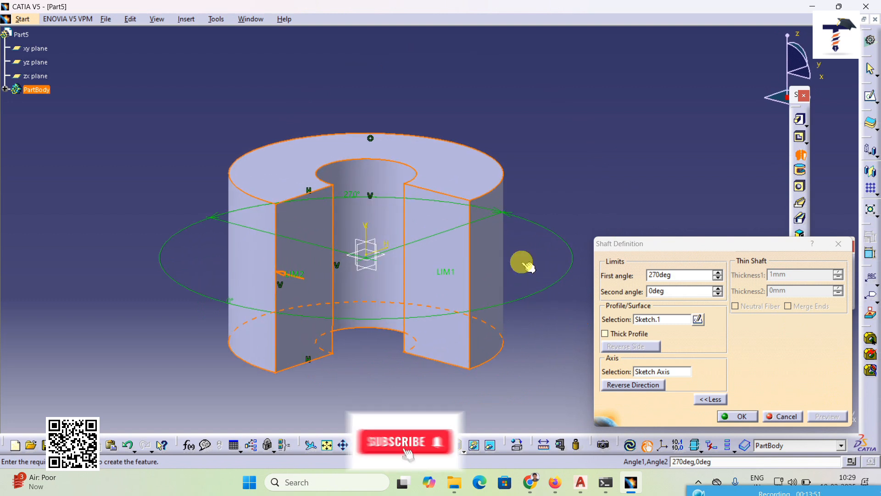
- Enable Thick Profile for the shaft, set Thickness1 to 5 mm and preview the hollow section
{"action": "left_click", "coordinate": [617, 336]}
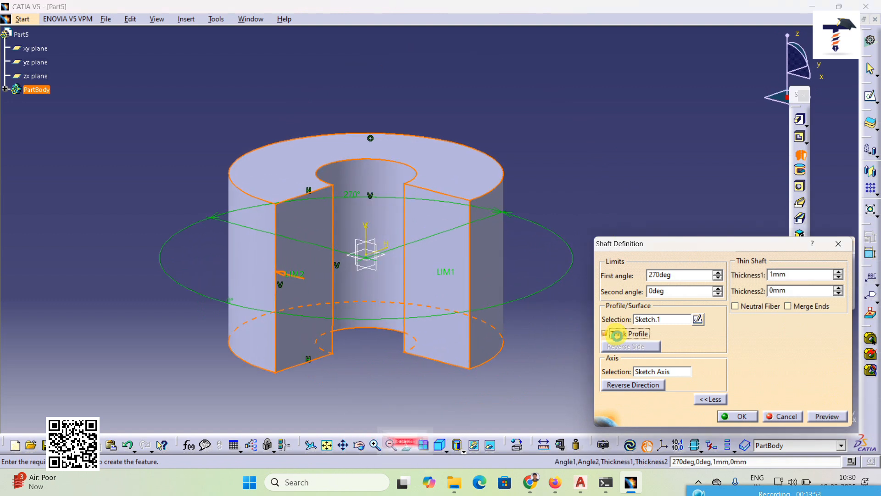
{"action": "left_click", "coordinate": [817, 415]}
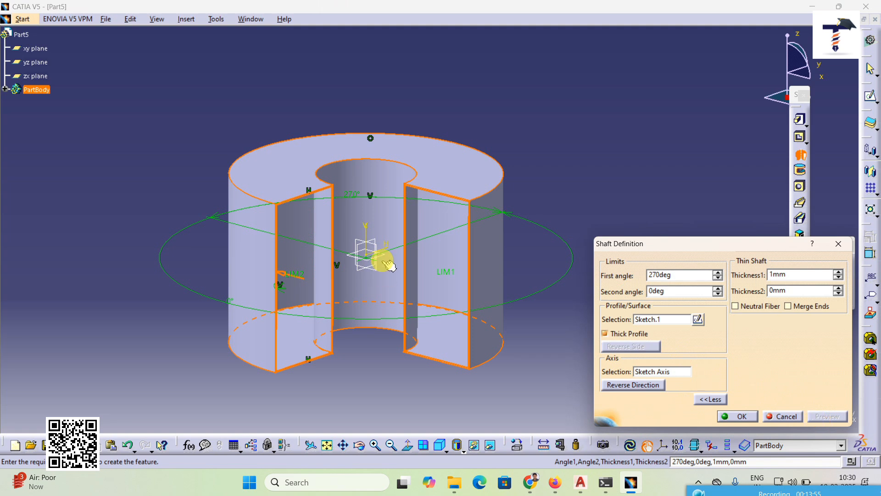
{"action": "middle_click_drag", "start_coordinate": [383, 257], "coordinate": [366, 273]}
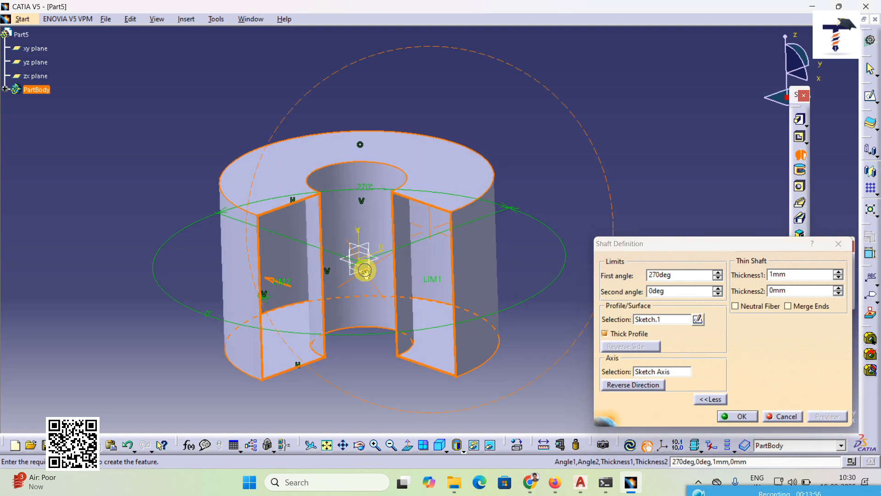
{"action": "left_click", "coordinate": [838, 271]}
{"action": "left_click", "coordinate": [838, 272]}
{"action": "left_click", "coordinate": [838, 272]}
{"action": "left_click", "coordinate": [838, 271]}
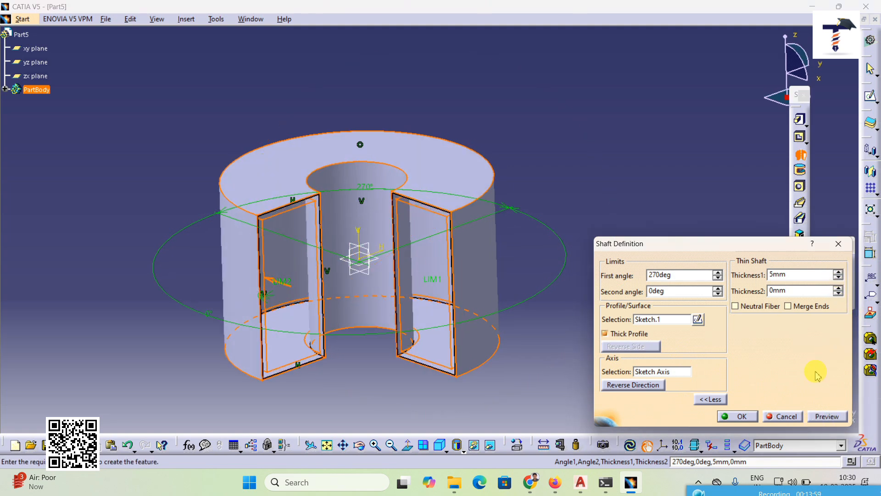
{"action": "left_click", "coordinate": [817, 417]}
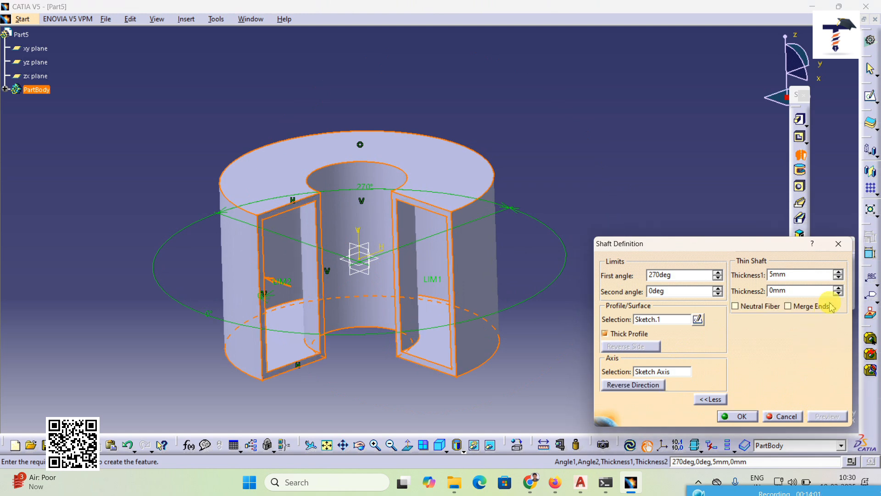
- Set the shaft's Thickness2 to 7 mm, preview the result and create the shaft
{"action": "left_click", "coordinate": [838, 287]}
{"action": "left_click", "coordinate": [838, 289]}
{"action": "left_click", "coordinate": [839, 289]}
{"action": "left_click", "coordinate": [838, 288]}
{"action": "left_click", "coordinate": [838, 288]}
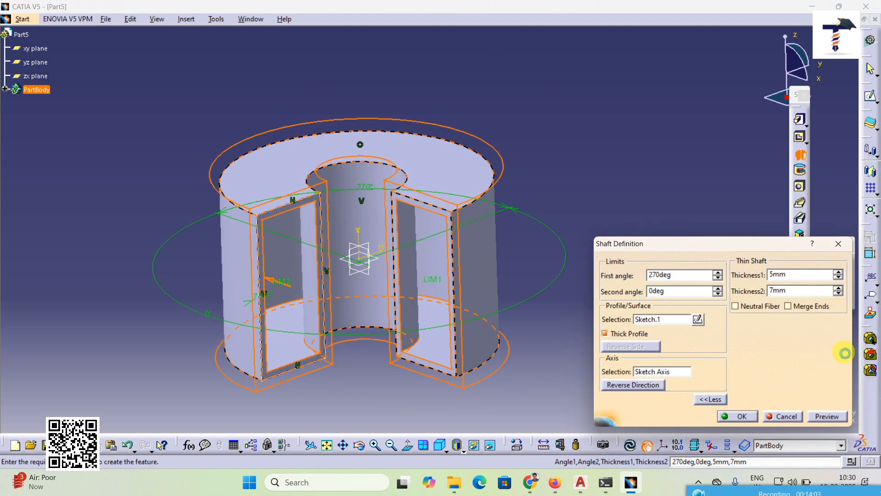
{"action": "left_click", "coordinate": [828, 417]}
{"action": "mouse_move", "coordinate": [436, 350]}
{"action": "middle_mouse_down"}
{"action": "mouse_move", "coordinate": [408, 337]}
{"action": "mouse_move", "coordinate": [433, 349]}
{"action": "middle_mouse_up"}
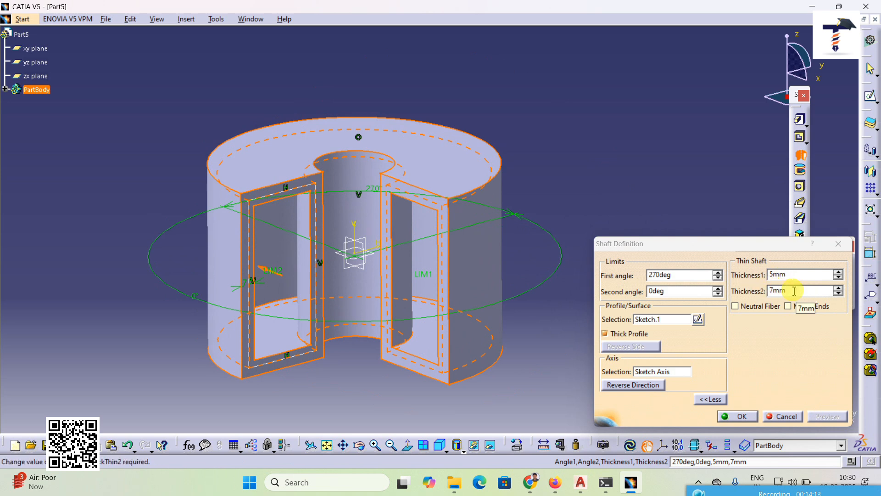
{"action": "left_click", "coordinate": [740, 419]}
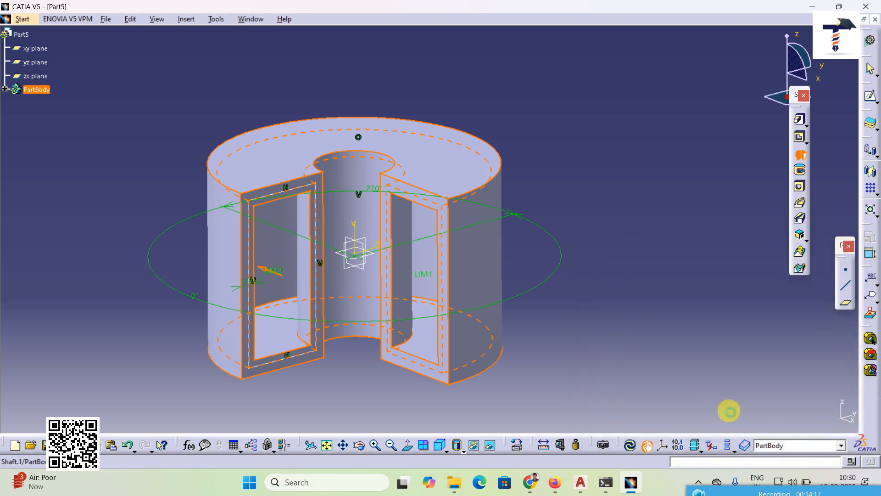
- Open a sketch on the yz plane and draw a rectangle overlapping the shaft's outer wall on the negative H side
{"action": "left_click", "coordinate": [374, 246]}
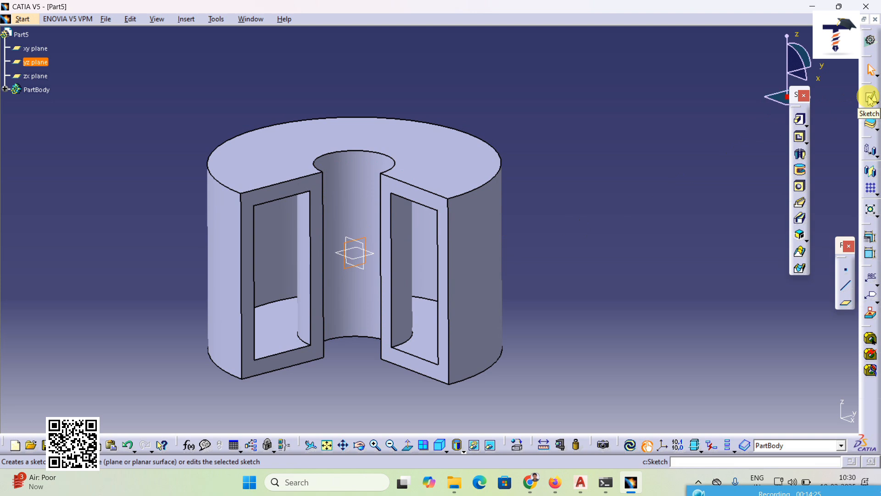
{"action": "left_click", "coordinate": [556, 161]}
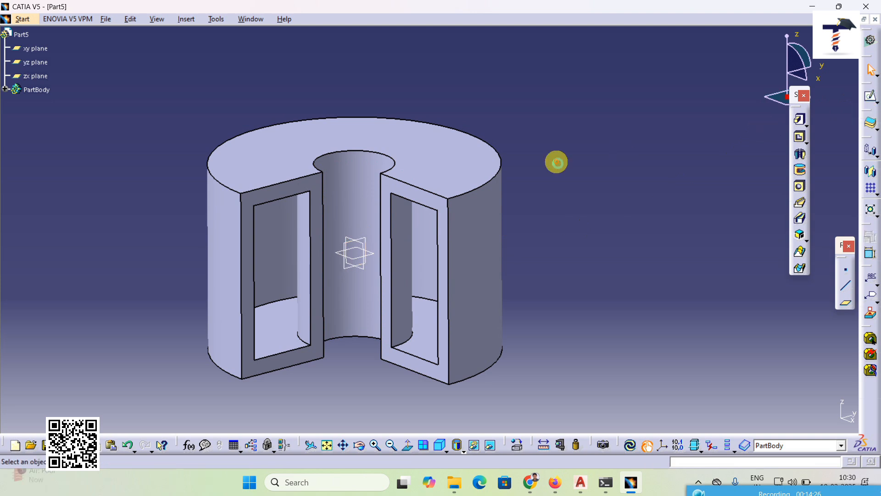
{"action": "left_click", "coordinate": [374, 242]}
{"action": "left_click", "coordinate": [871, 96]}
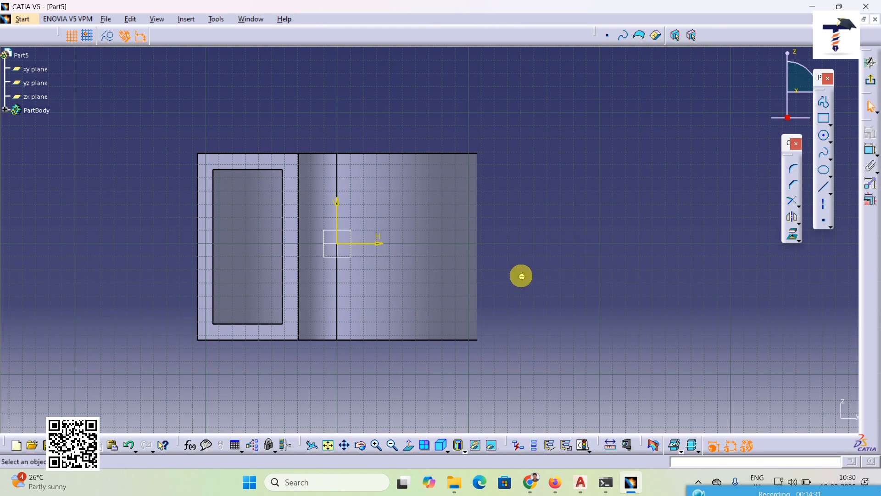
{"action": "middle_click_drag", "start_coordinate": [520, 276], "coordinate": [636, 290]}
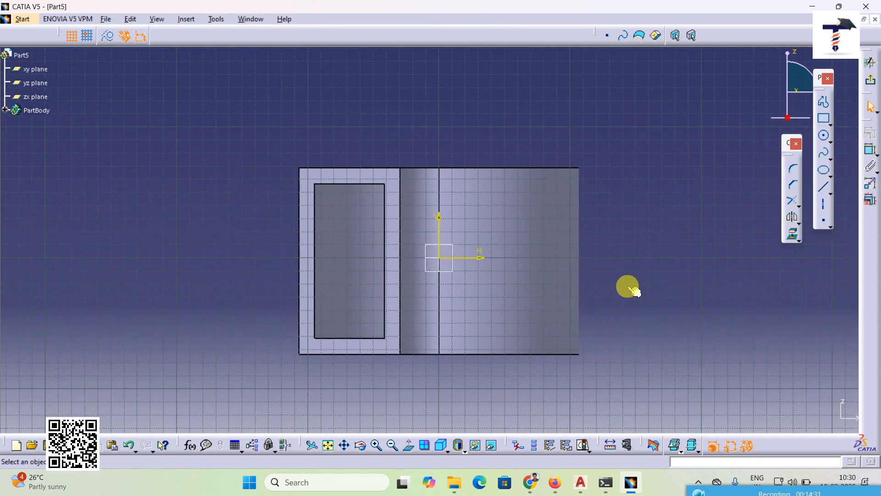
{"action": "left_click", "coordinate": [824, 118]}
{"action": "left_click", "coordinate": [267, 211]}
{"action": "left_click", "coordinate": [335, 308]}
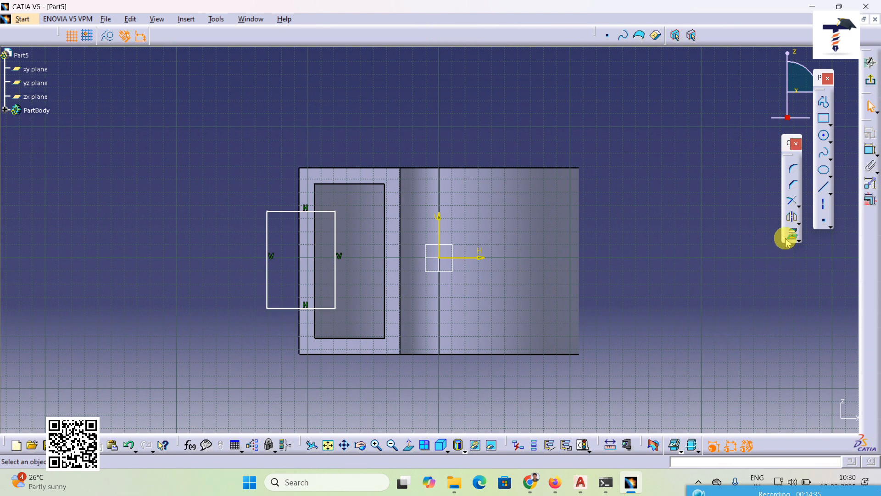
- Draw a vertical axis line along the V axis from above the shaft down to the origin and exit the sketch
{"action": "left_click", "coordinate": [824, 204]}
{"action": "left_click", "coordinate": [440, 119]}
{"action": "left_click", "coordinate": [442, 260]}
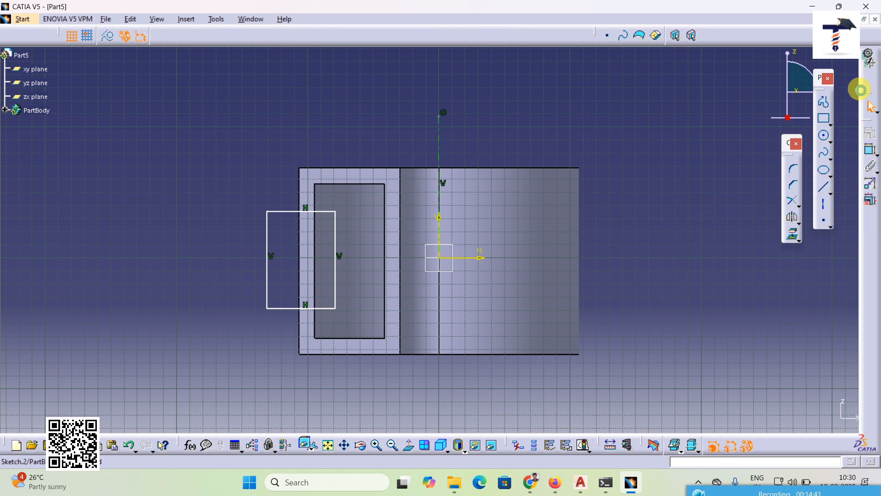
{"action": "left_click", "coordinate": [871, 83]}
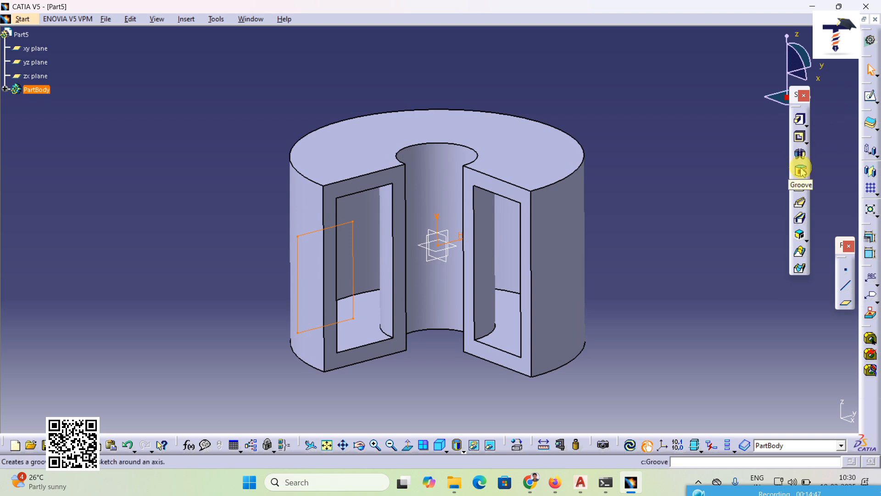
- Start a Groove from the new rectangle sketch with a first angle of 270 degrees and preview the cut
{"action": "left_click", "coordinate": [801, 171]}
{"action": "left_click", "coordinate": [826, 416]}
{"action": "middle_click_drag", "start_coordinate": [601, 334], "coordinate": [508, 331]}
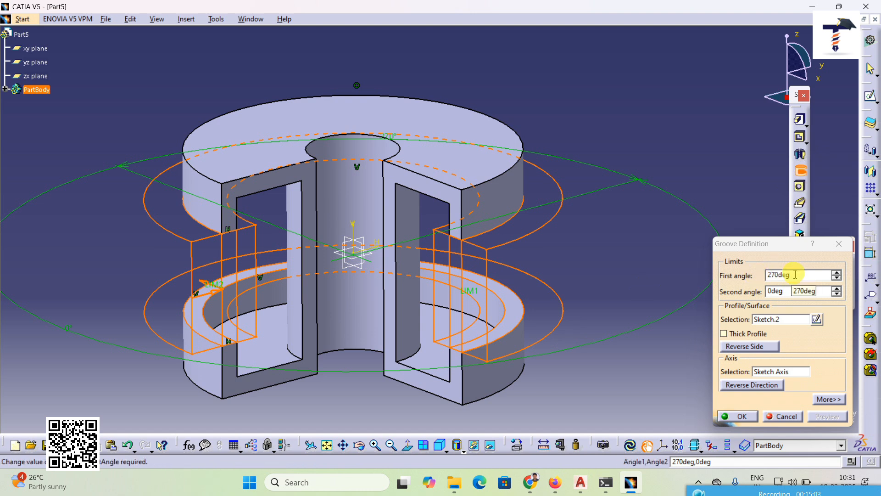
- Enable Thick Profile for the groove with Thickness1 of 5 mm and Thickness2 of 7 mm, preview it and create the groove
{"action": "left_click", "coordinate": [751, 339]}
{"action": "middle_click_drag", "start_coordinate": [527, 374], "coordinate": [433, 375]}
{"action": "left_click", "coordinate": [825, 416]}
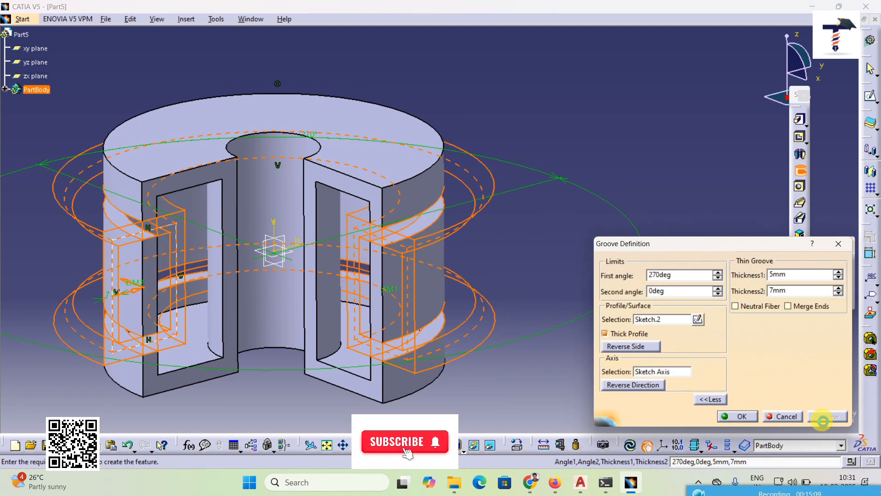
{"action": "middle_click_drag", "start_coordinate": [370, 291], "coordinate": [396, 269]}
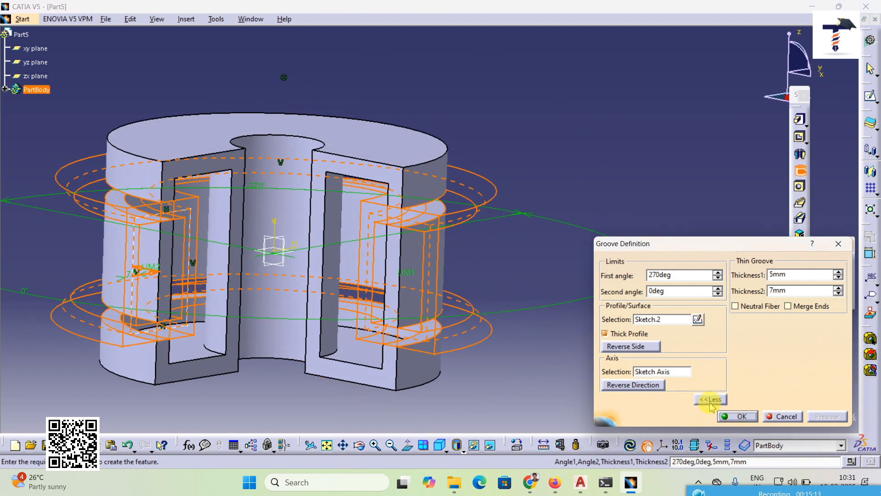
{"action": "left_click", "coordinate": [731, 417]}
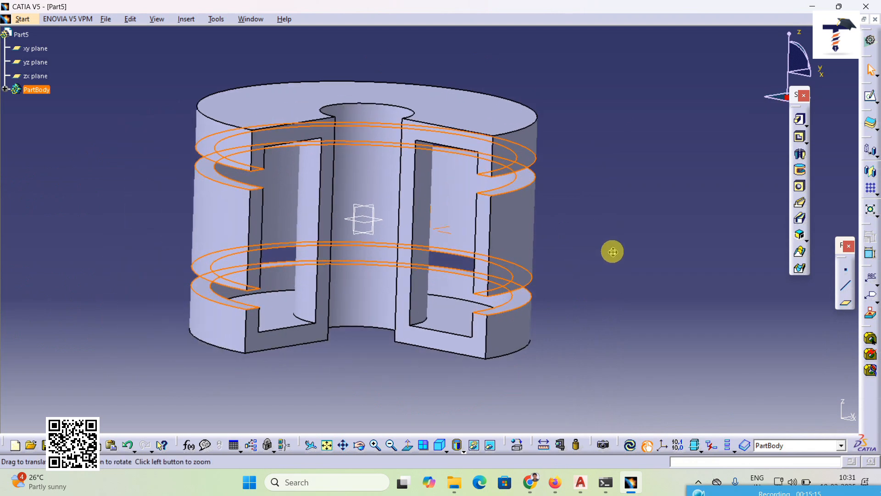
{"action": "middle_click_drag", "start_coordinate": [604, 236], "coordinate": [585, 237]}
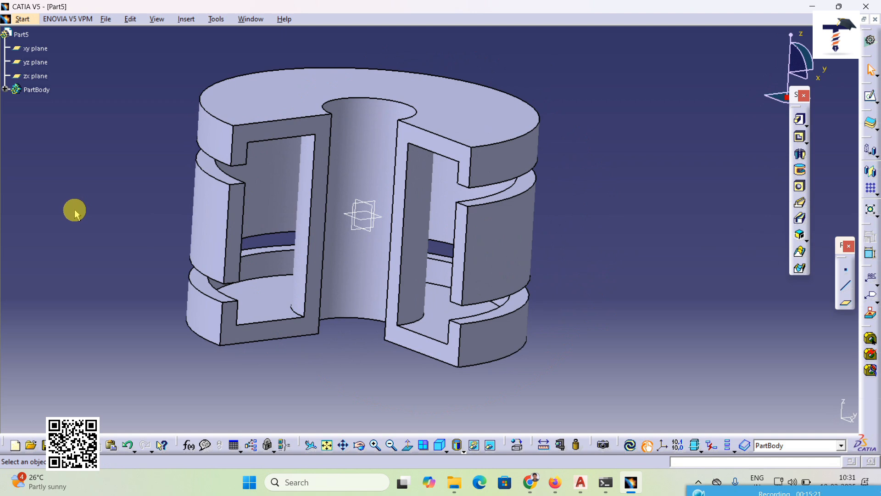
- Reopen the groove's definition, turn off Thick Profile, preview the full-profile cut and apply the change
{"action": "left_click", "coordinate": [7, 89]}
{"action": "left_click", "coordinate": [52, 132]}
{"action": "double_click", "coordinate": [50, 132]}
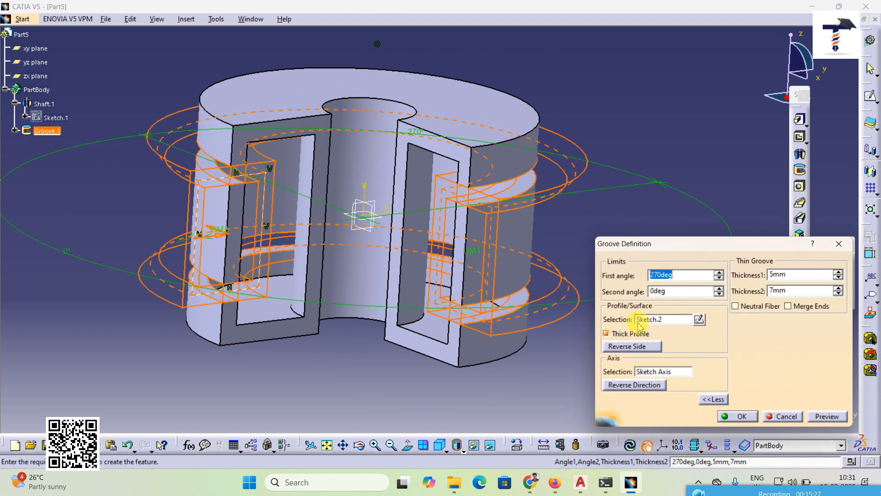
{"action": "left_click", "coordinate": [622, 334]}
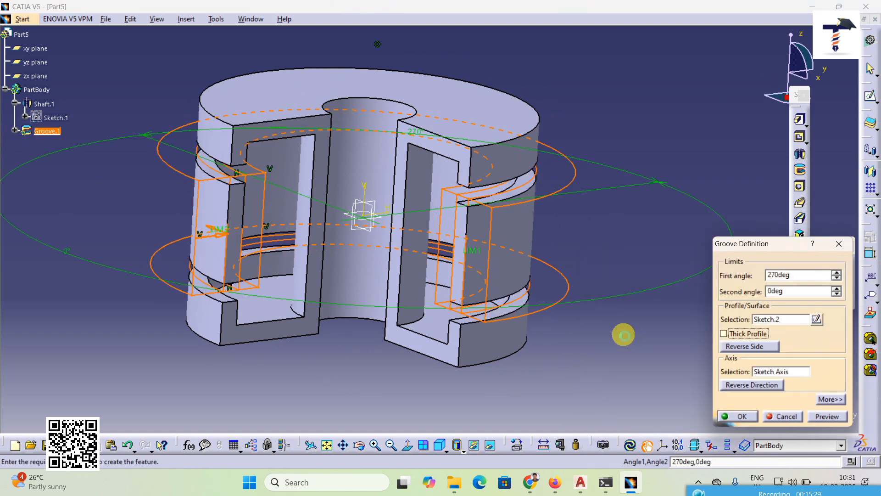
{"action": "left_click", "coordinate": [821, 419]}
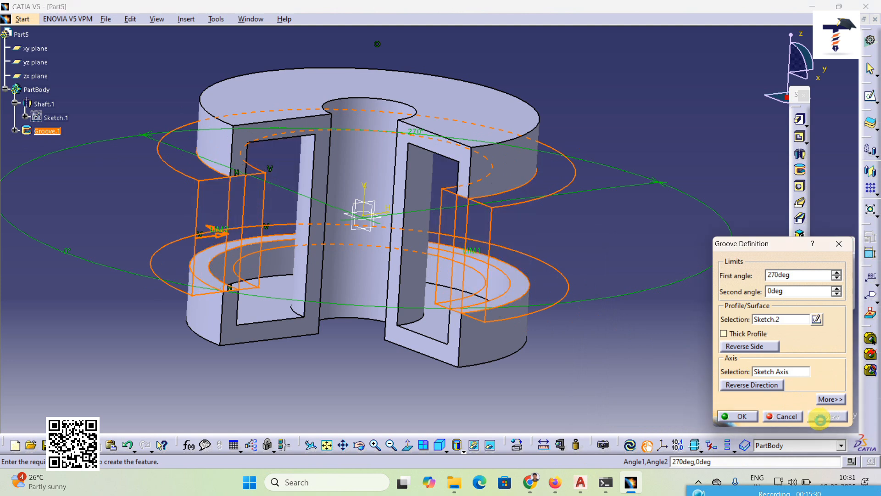
{"action": "left_click", "coordinate": [742, 417]}
{"action": "middle_click_drag", "start_coordinate": [565, 197], "coordinate": [522, 208]}
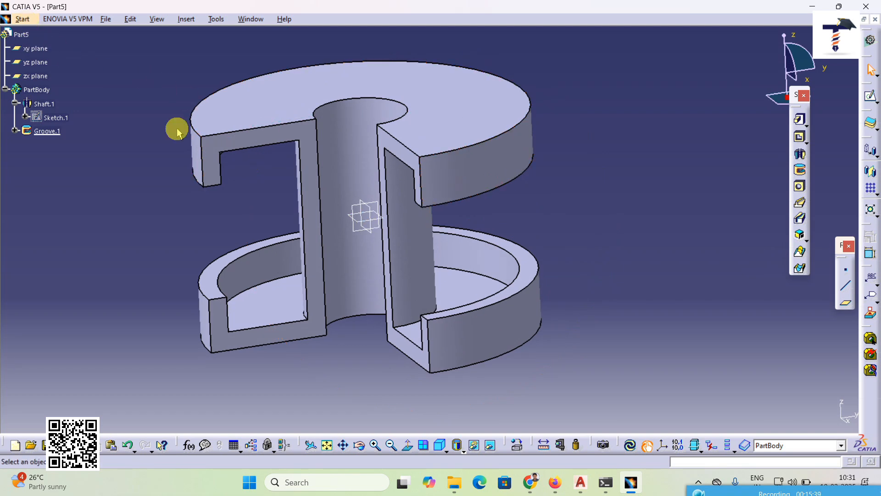
{"action": "middle_click_drag", "start_coordinate": [636, 299], "coordinate": [621, 315]}
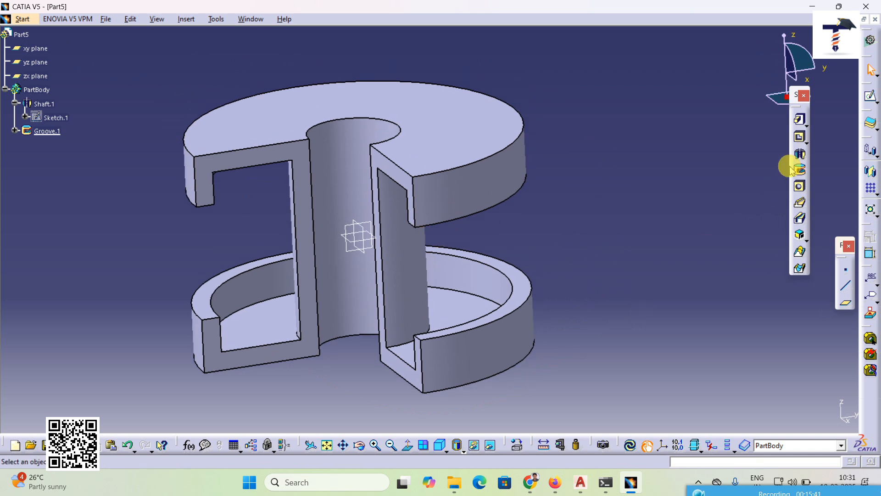